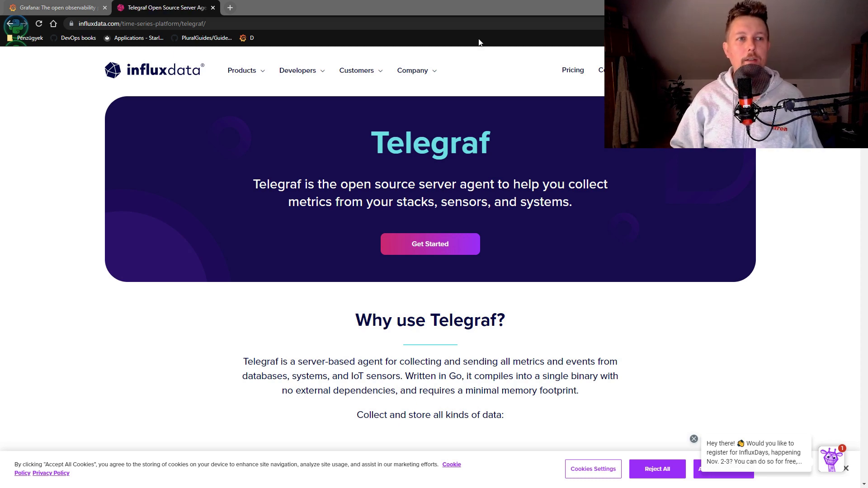
Switch to the Grafana tab and display the running Centos 8.2 VM in VMware
left_click(49, 7)
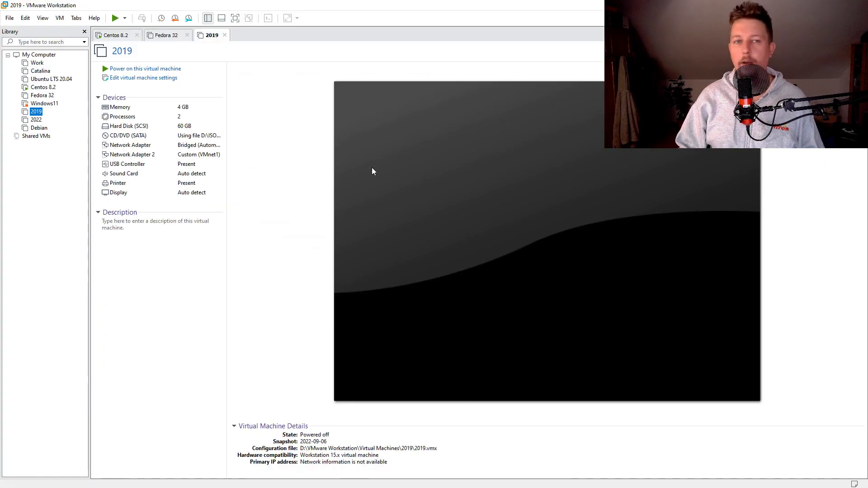
left_click(114, 36)
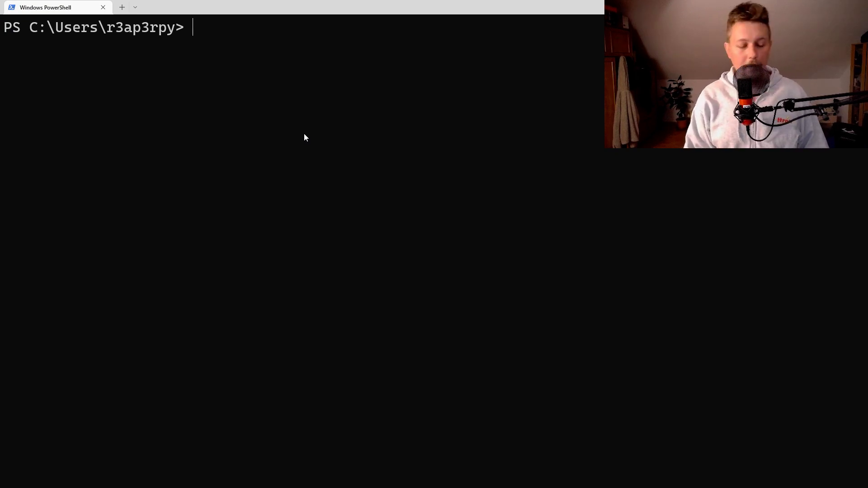
SSH into the cento server and open Grafana's self-managed download page
type("ssh cento")
key("Return")
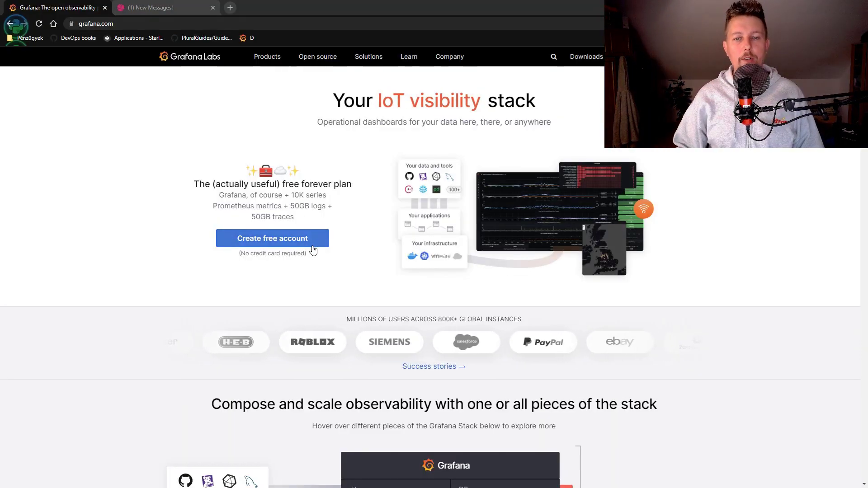
left_click(588, 56)
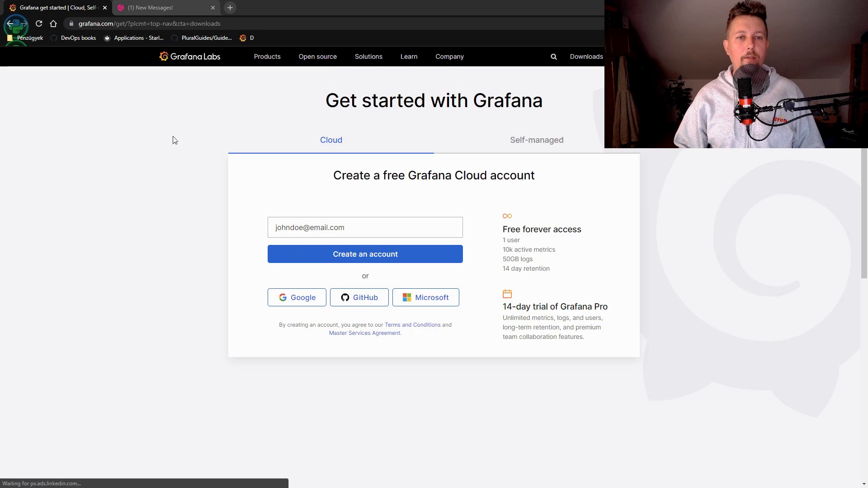
left_click(537, 139)
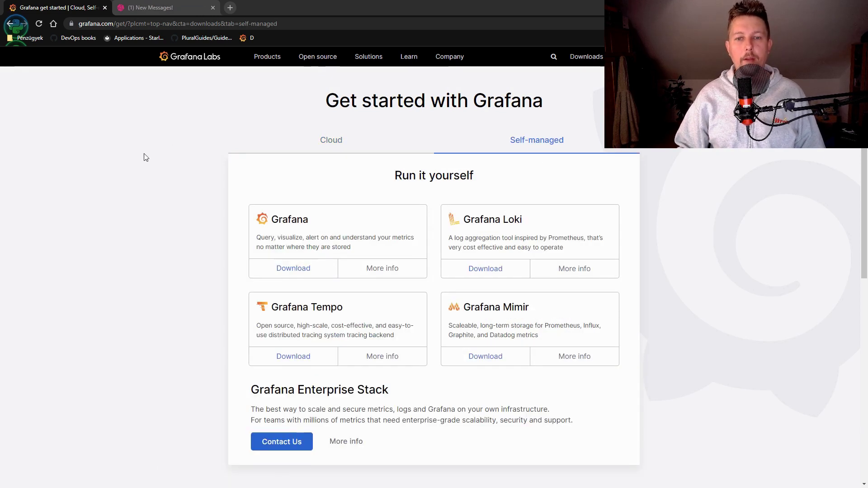
left_click(296, 271)
Scroll to the Red Hat, CentOS and Fedora section and select the wget rpm command
scroll(171, 182, "down", 5)
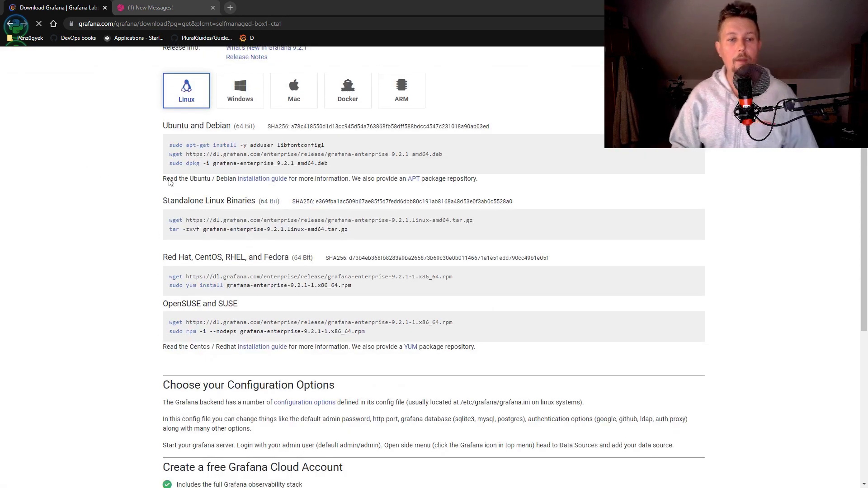
scroll(239, 218, "down", 2)
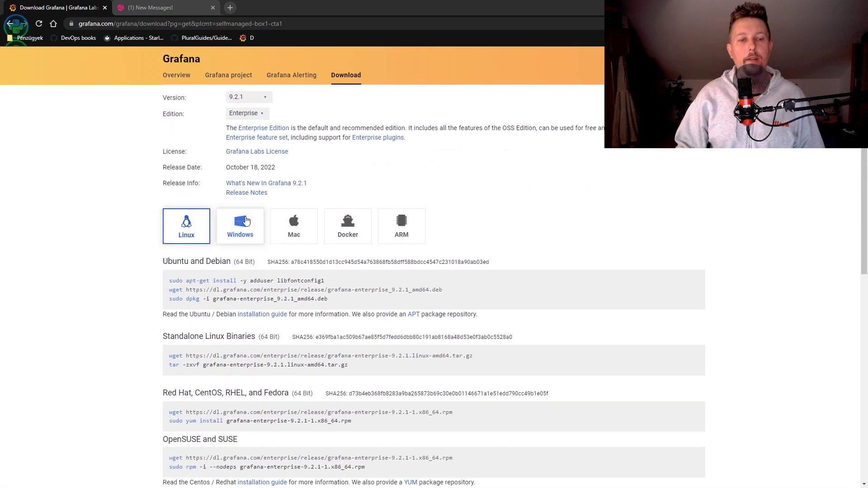
scroll(398, 222, "down", 4)
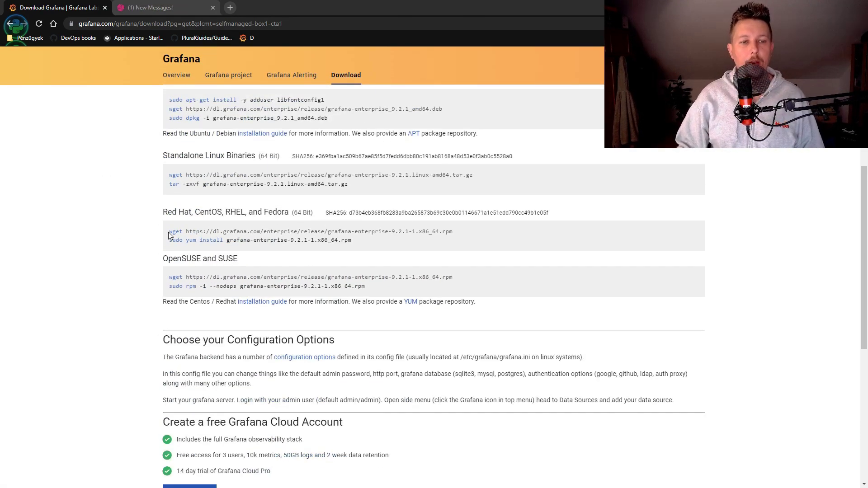
left_click_drag(168, 232, 501, 230)
Become root on the CentOS server with sudo su -, correcting the mistyped first attempt
key("alt+Tab")
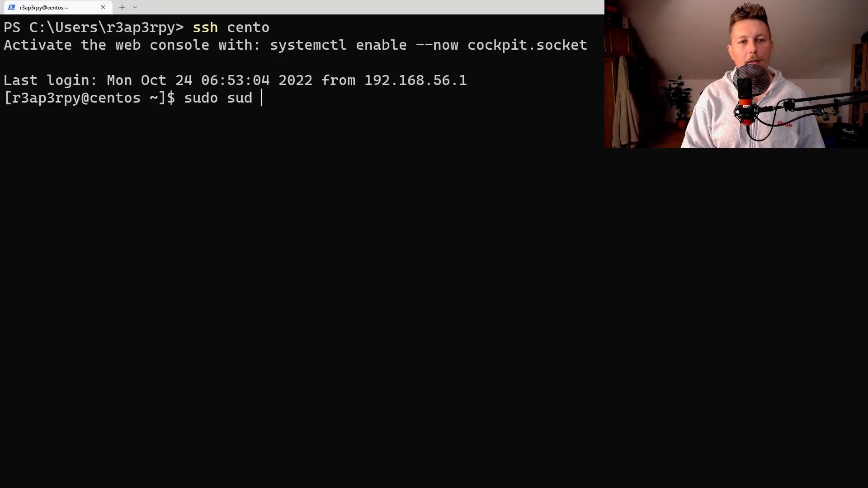
type("sudo su -y")
key("Return")
key("Up")
key("BackSpace")
key("Return")
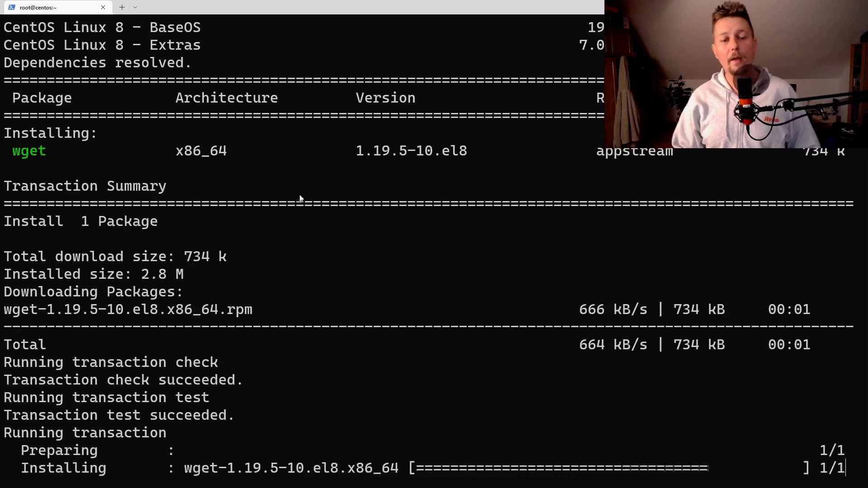
Paste and run the wget command to download the Grafana Enterprise 9.2.1 rpm
type("wget https://dl.grafana.com/enterprise/release/grafana-enterprise-9.2.1-1.x86_64.rpm")
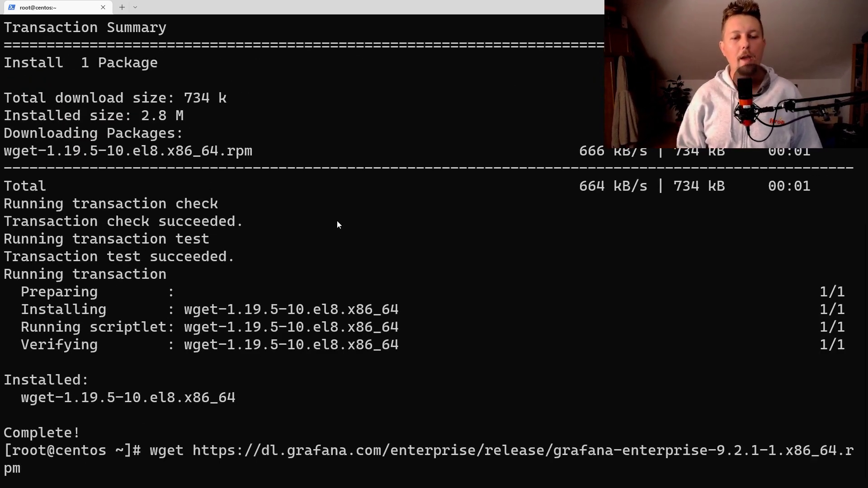
key("Return")
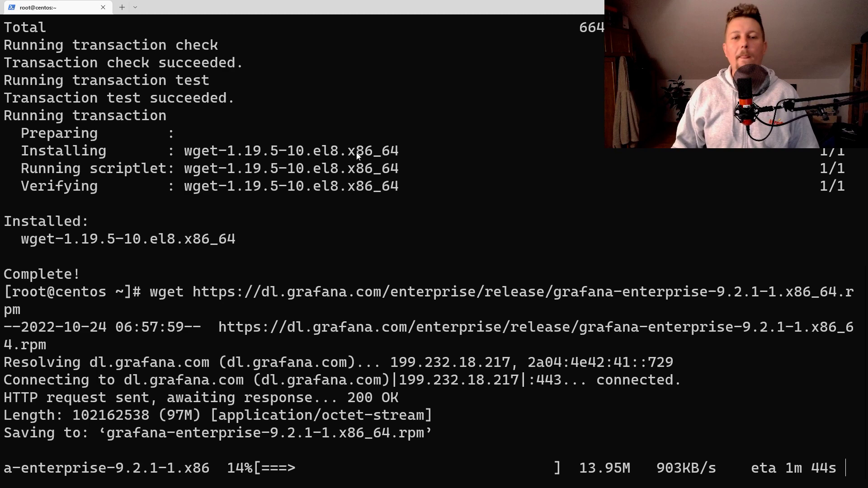
key("alt+Tab")
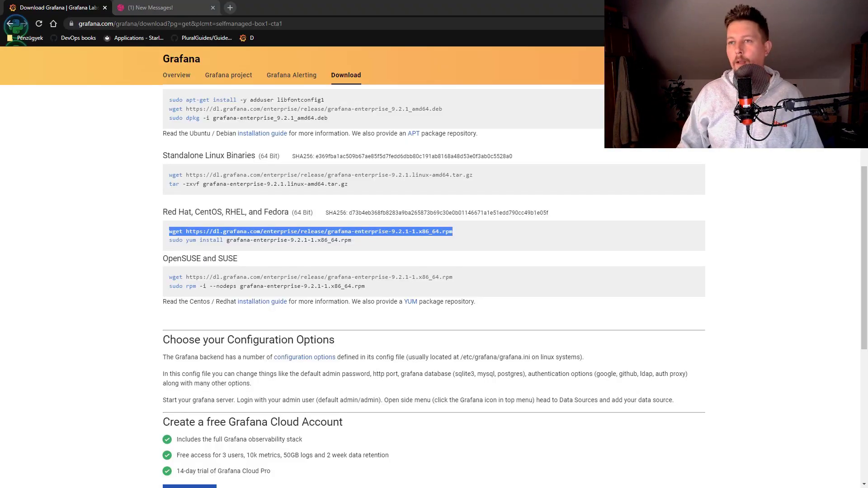
key("alt+Tab")
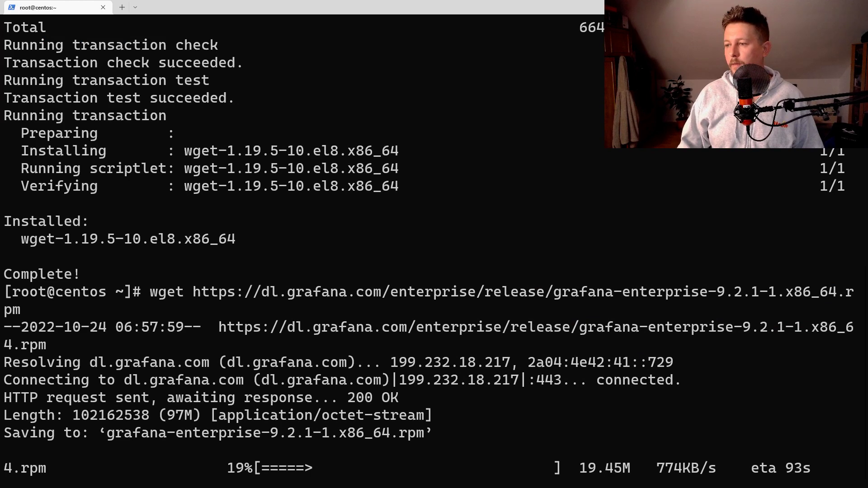
key("alt+Tab")
Start the Fedora 32 VM, then the 2019 Windows Server VM, from the Library
left_click(50, 96)
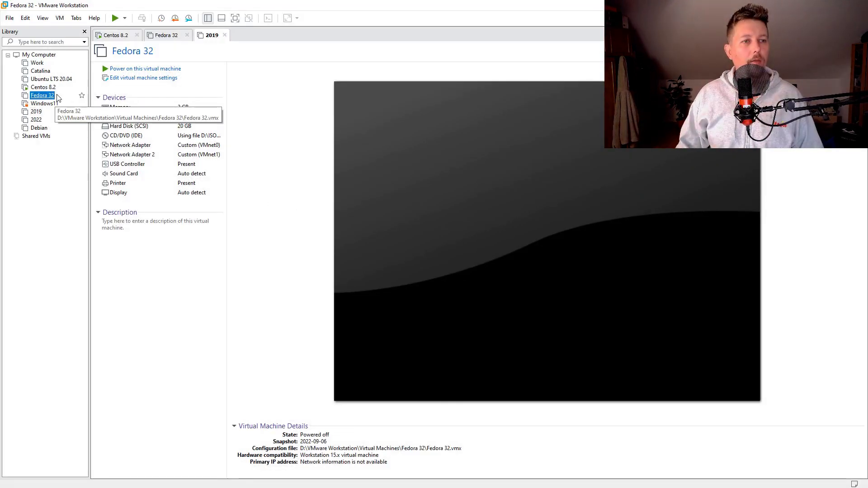
left_click(178, 70)
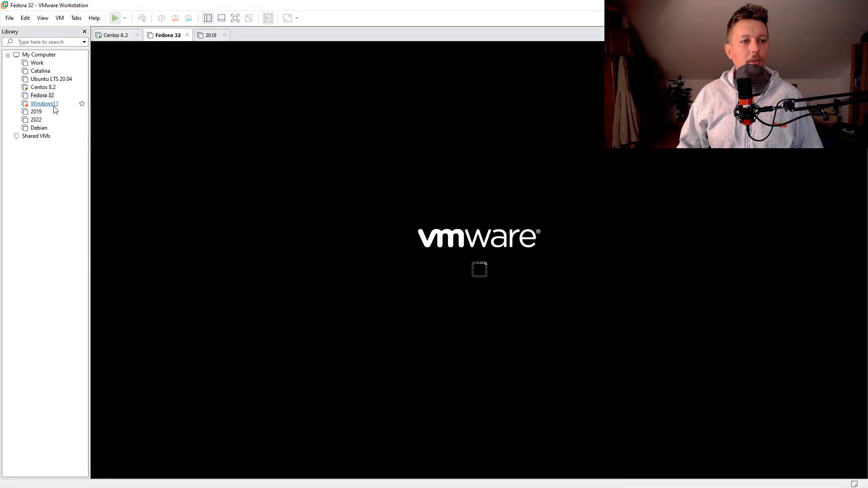
left_click(39, 114)
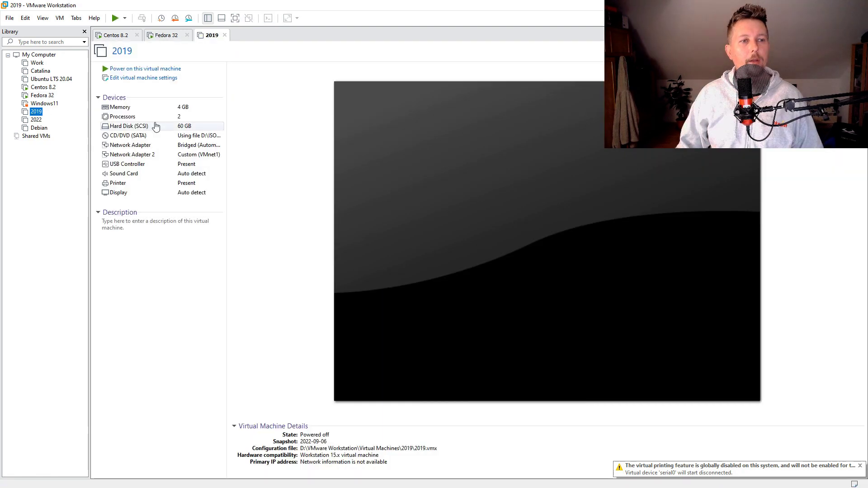
left_click(166, 69)
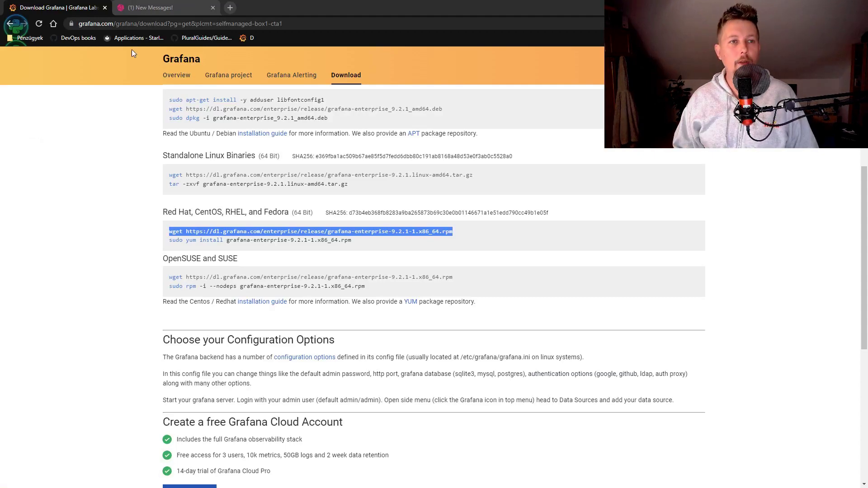
Return to the Telegraf tab and scroll through its use cases and key capabilities
key("ctrl+Tab")
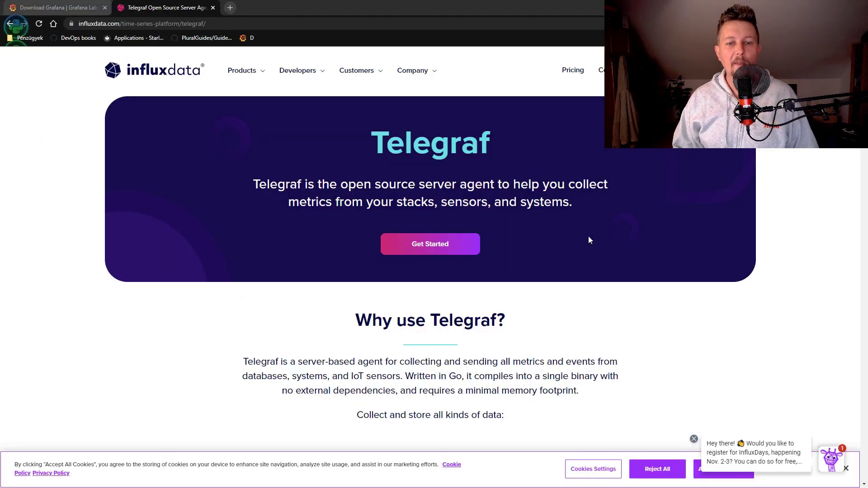
scroll(588, 232, "down", 5)
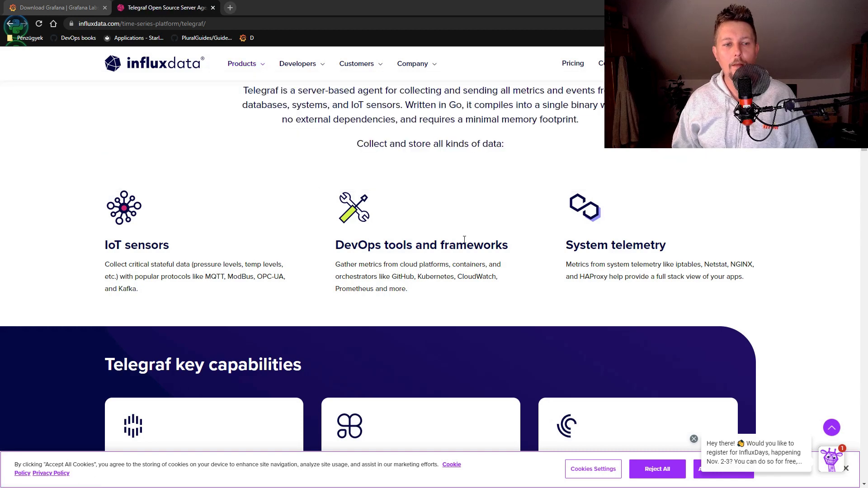
scroll(464, 240, "down", 5)
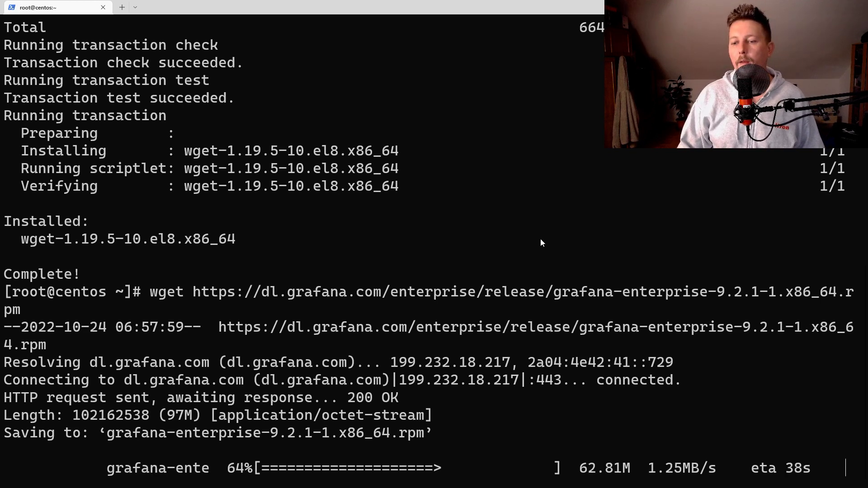
left_click_drag(687, 468, 709, 468)
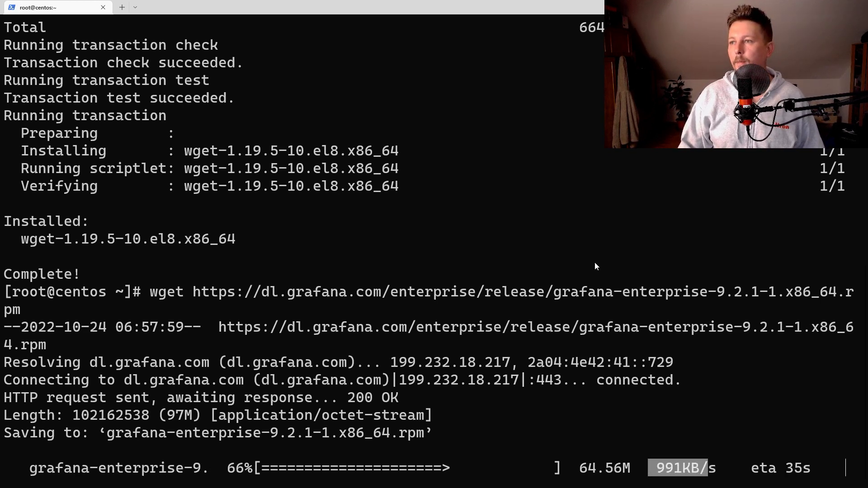
left_click(538, 177)
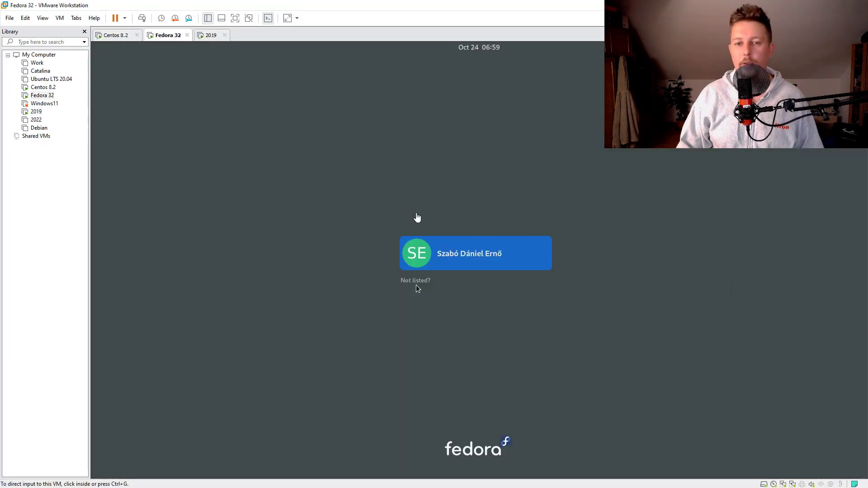
Log in to the Fedora 32 VM with the user's password
left_click(460, 245)
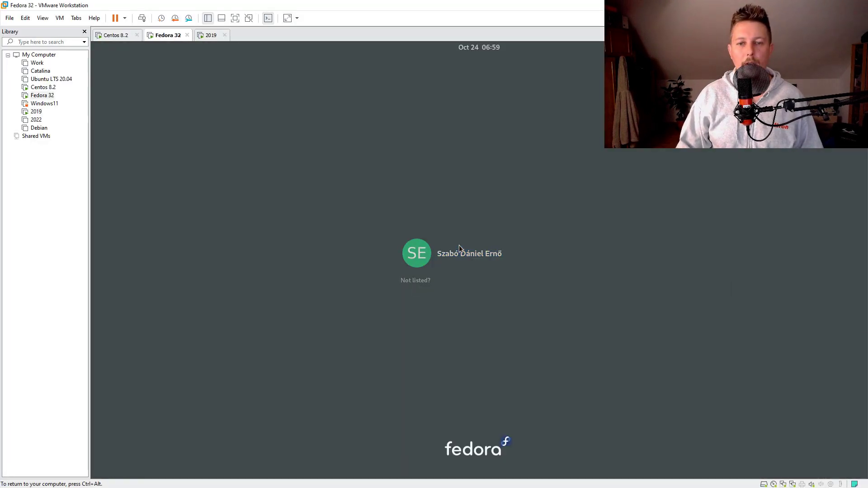
type("aaaaaaaaa")
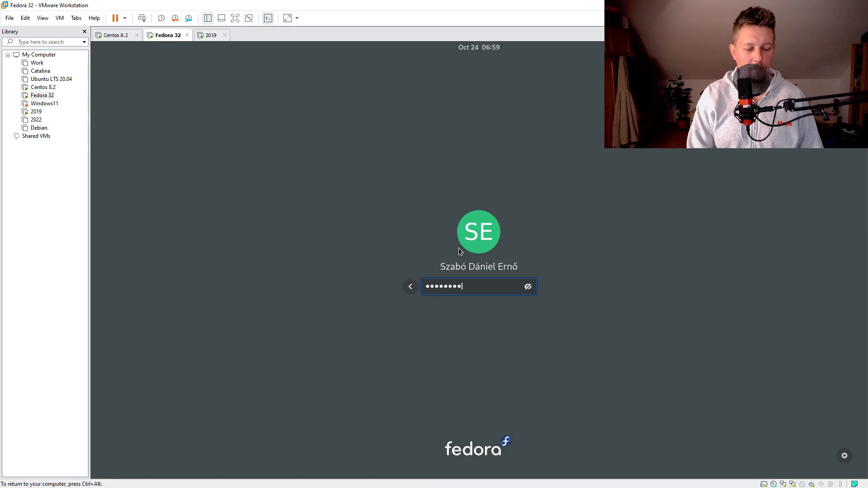
key("Return")
Send Ctrl+Alt+Del to the 2019 VM and sign in to Windows Server as Administrator
left_click(211, 36)
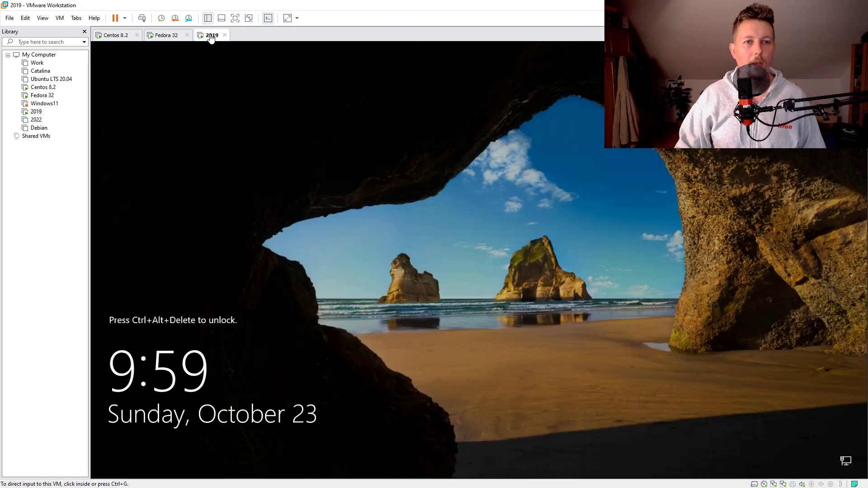
left_click(59, 18)
left_click(116, 64)
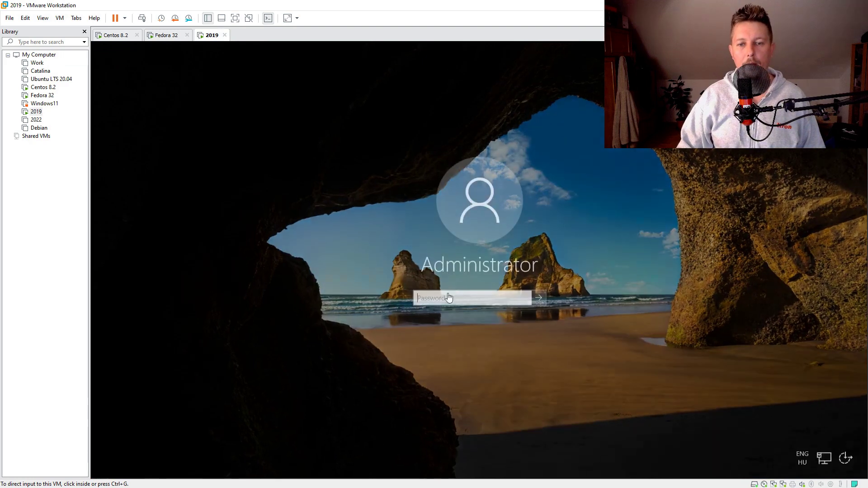
left_click(437, 295)
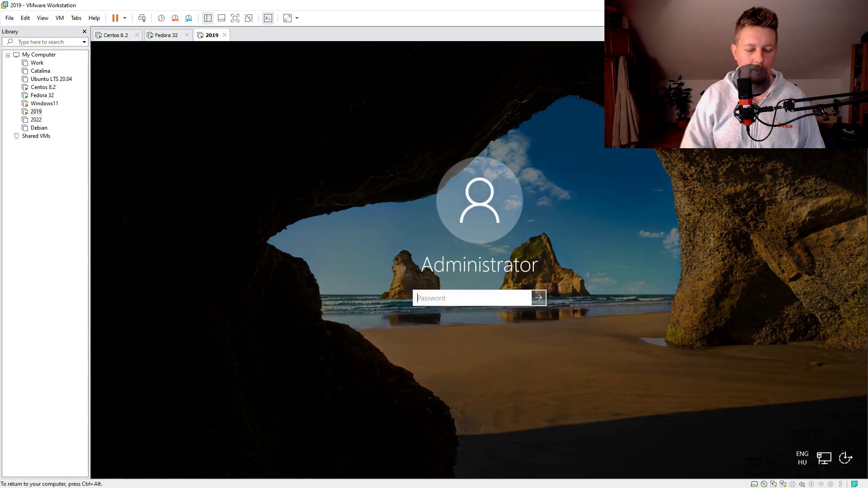
key("Return")
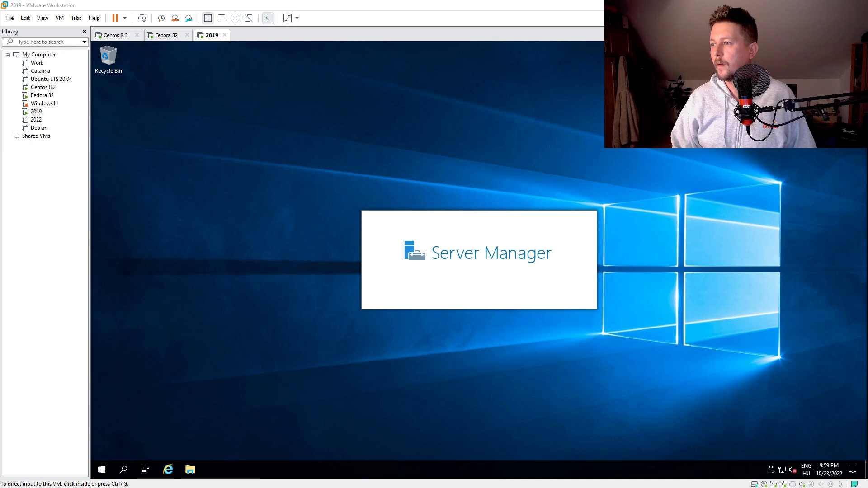
Launch Windows PowerShell as administrator from Start search and move its window top-left
left_click(324, 144)
key("super")
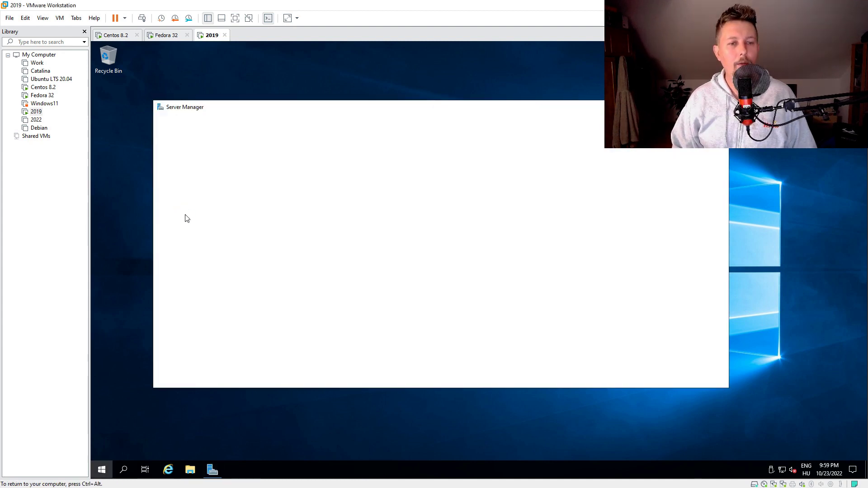
type("power")
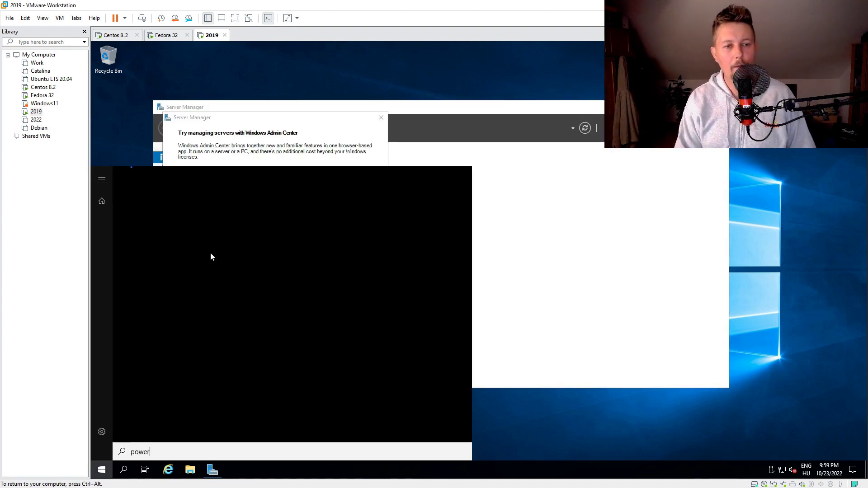
key("Down")
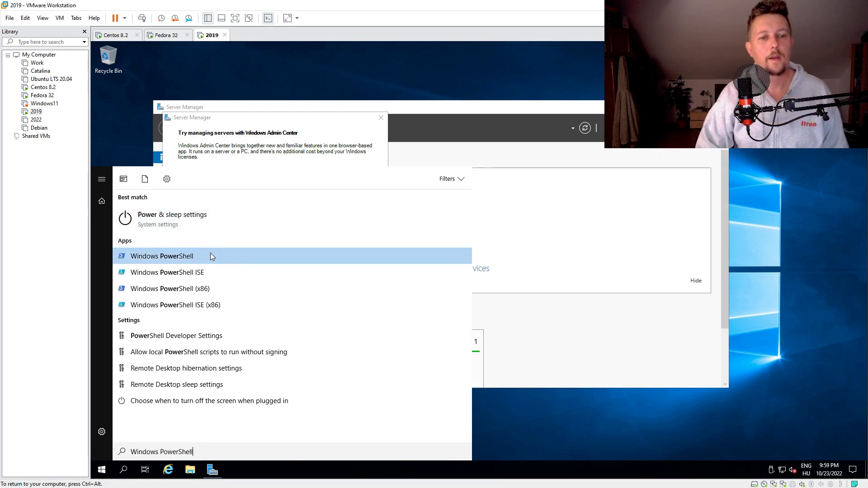
right_click(210, 256)
left_click(210, 256)
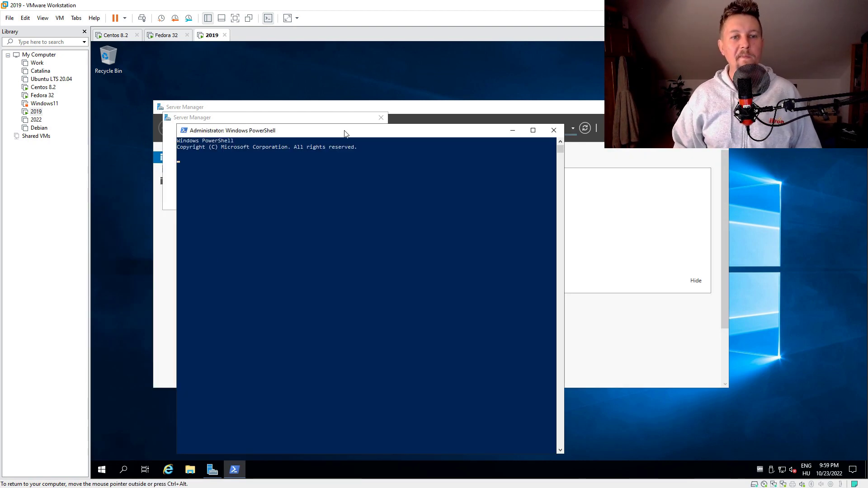
left_click_drag(346, 131, 307, 81)
Open the Terminal app on the Fedora 32 VM
left_click(164, 33)
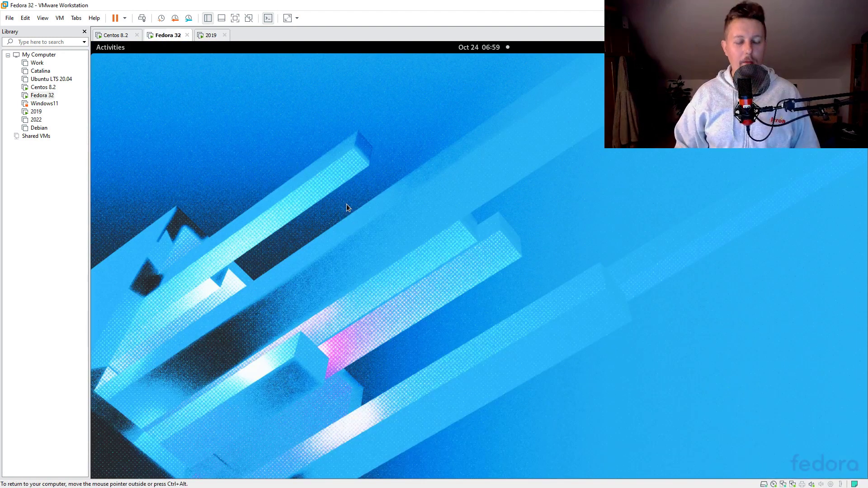
key("super")
type("terminal")
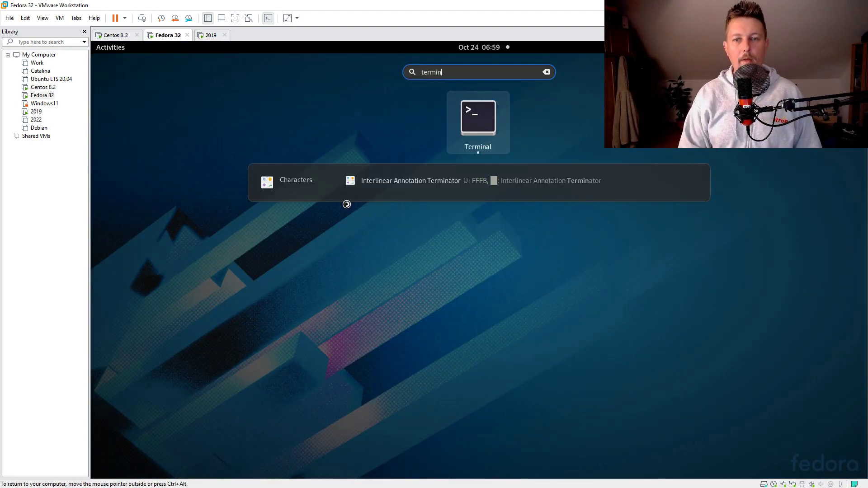
key("Return")
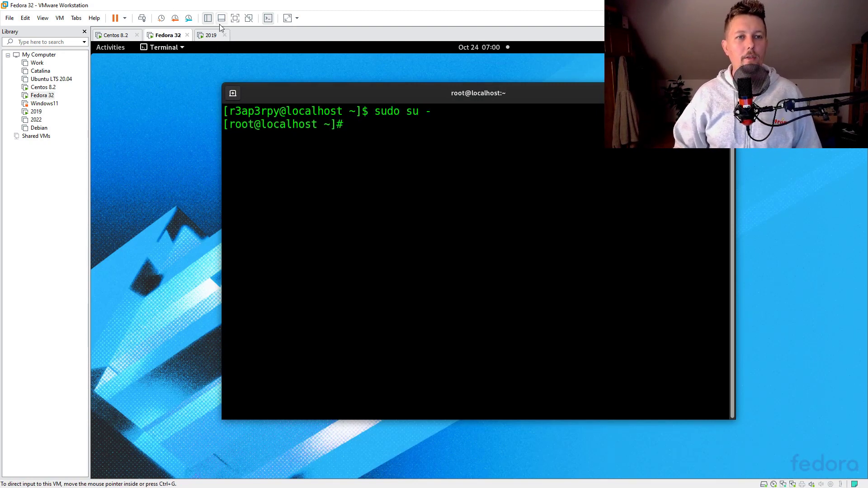
left_click(211, 35)
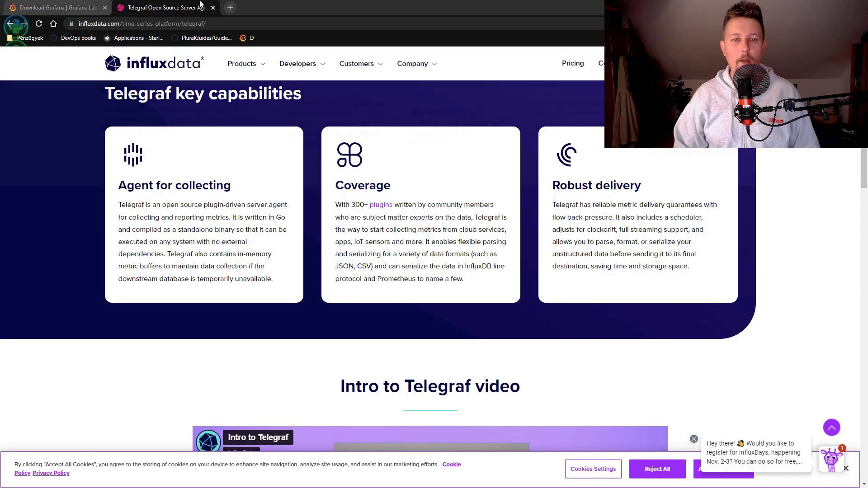
Copy Grafana's yum install command and run it with -y on the CentOS server
left_click(59, 8)
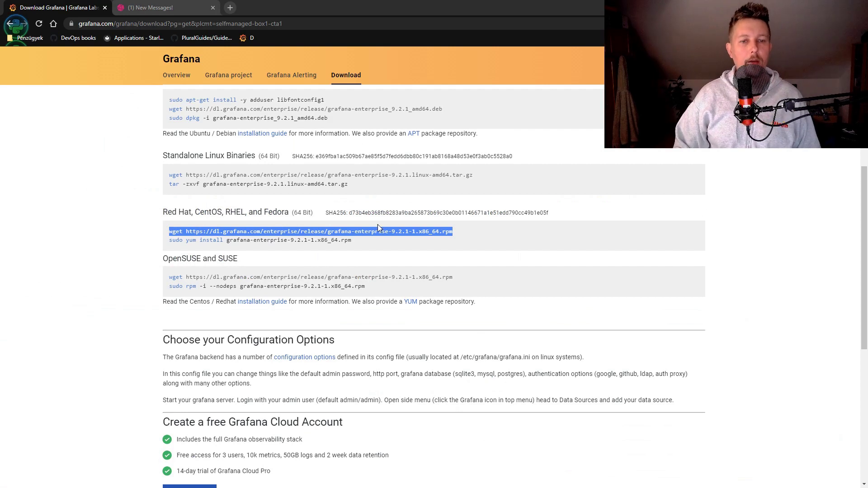
left_click_drag(352, 240, 187, 242)
key("ctrl+c")
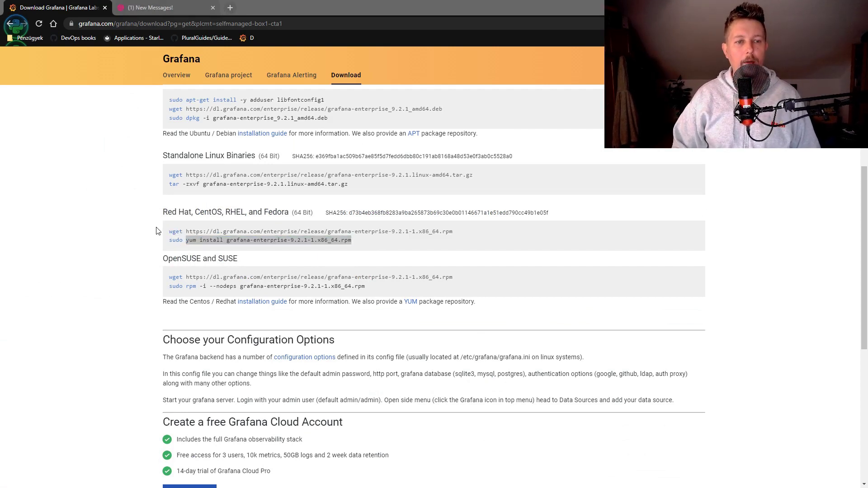
key("alt+Tab")
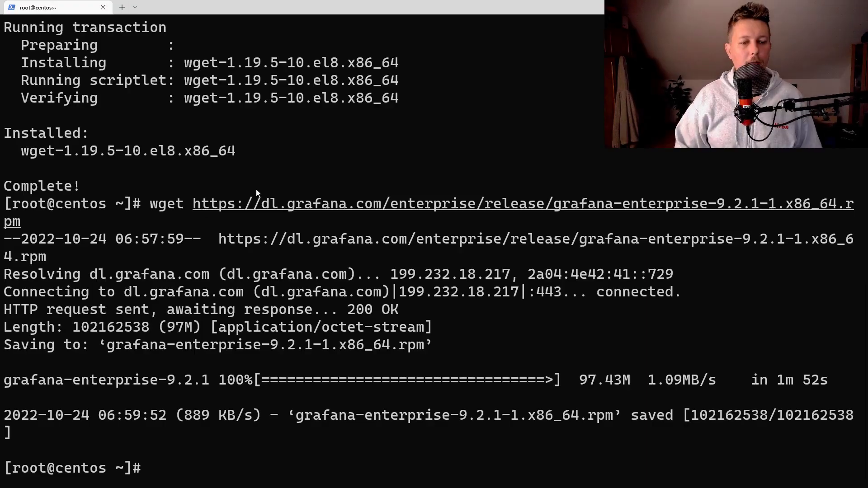
right_click(370, 215)
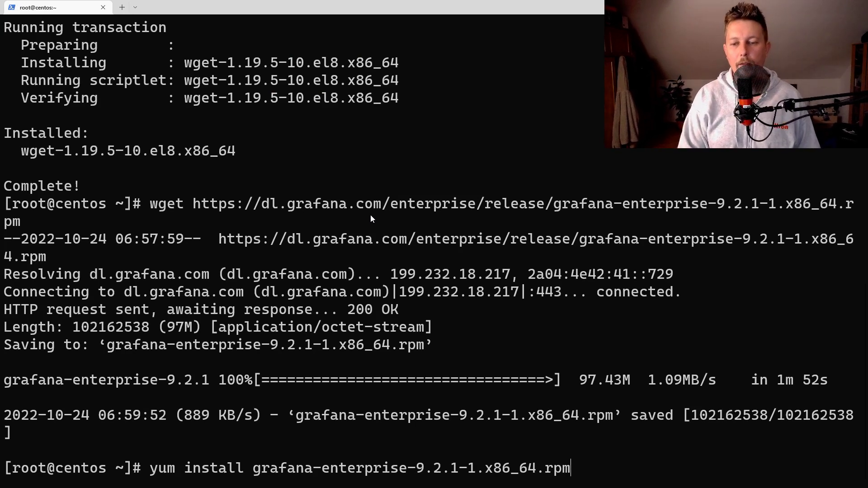
type("-y")
key("Return")
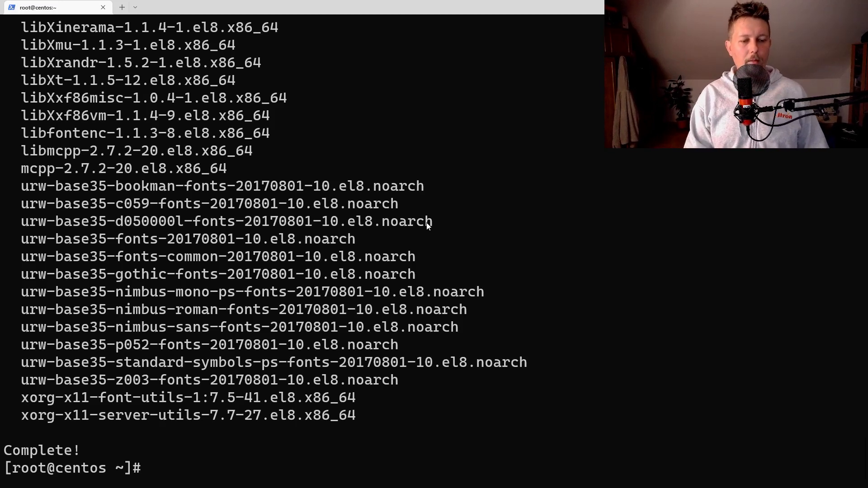
Stop firewalld, then start grafana-server and enable it at boot with systemctl
type("wstemc")
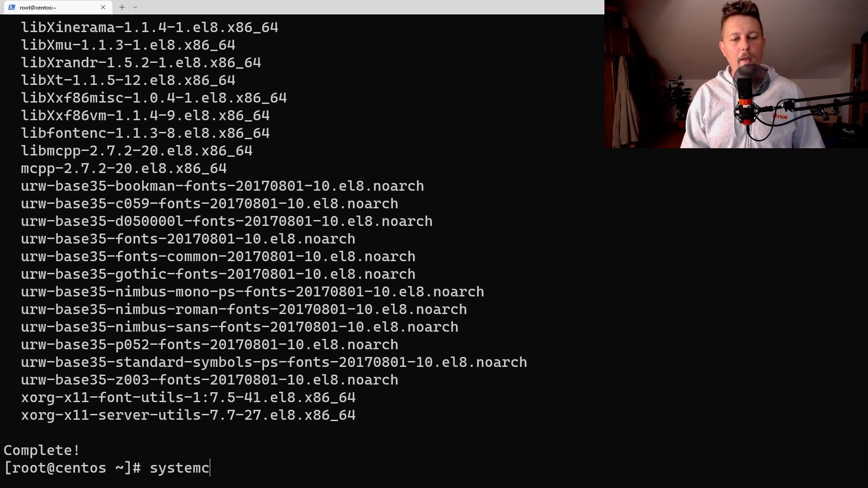
type("tl stop firewalld")
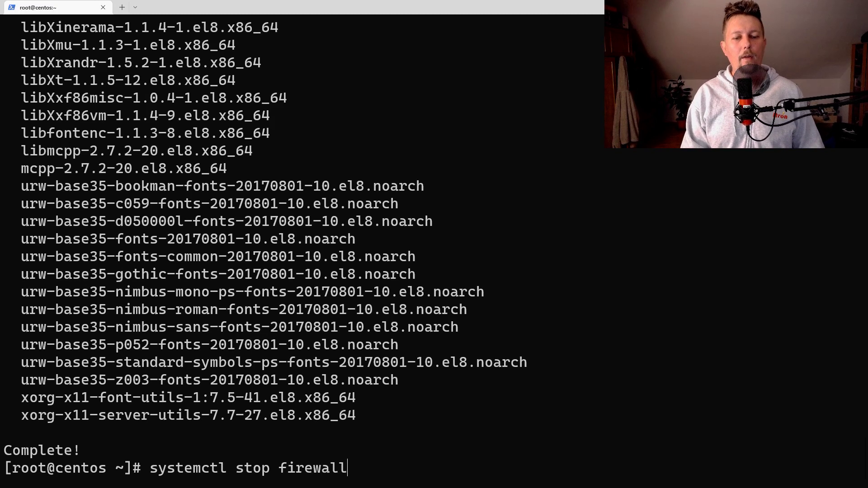
key("Return")
type("systemc")
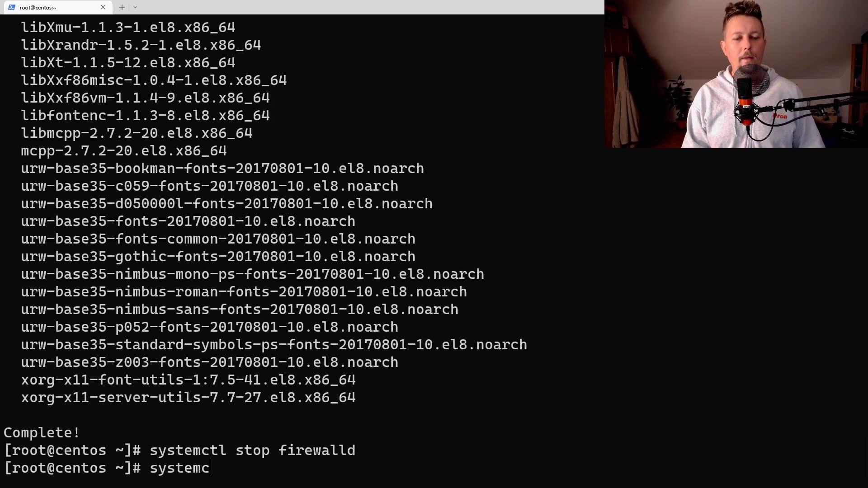
type("tl start graf")
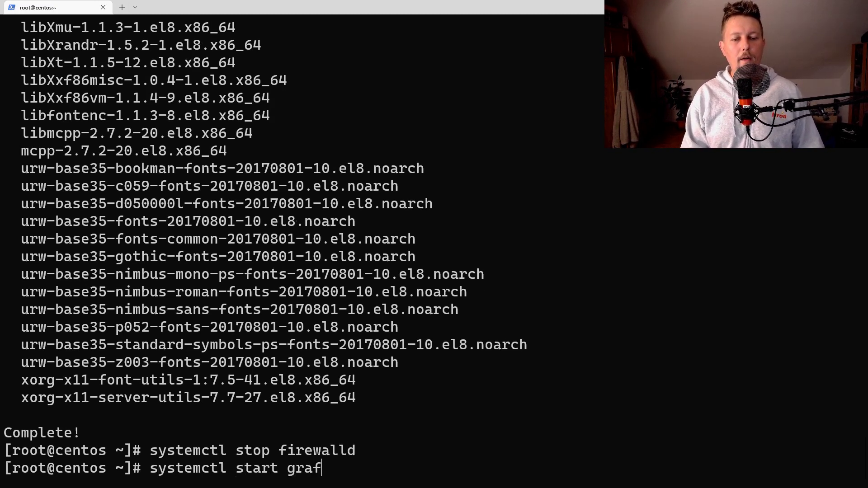
type("ana-server")
key("Return")
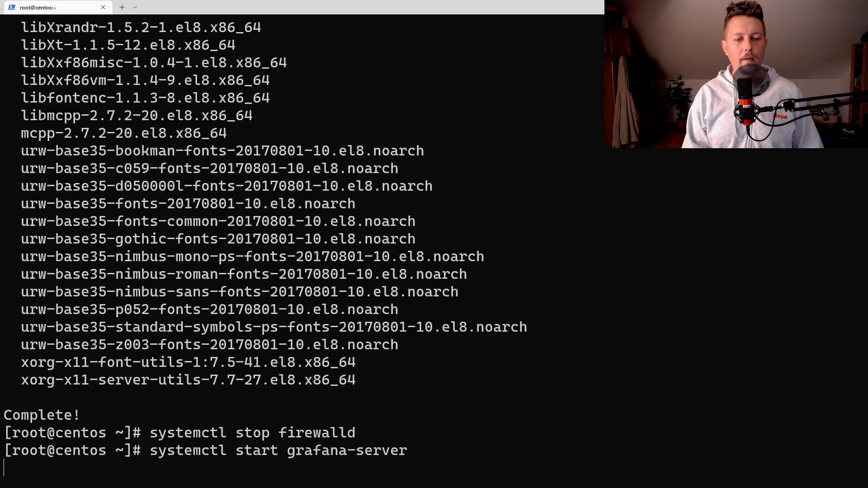
key("Up")
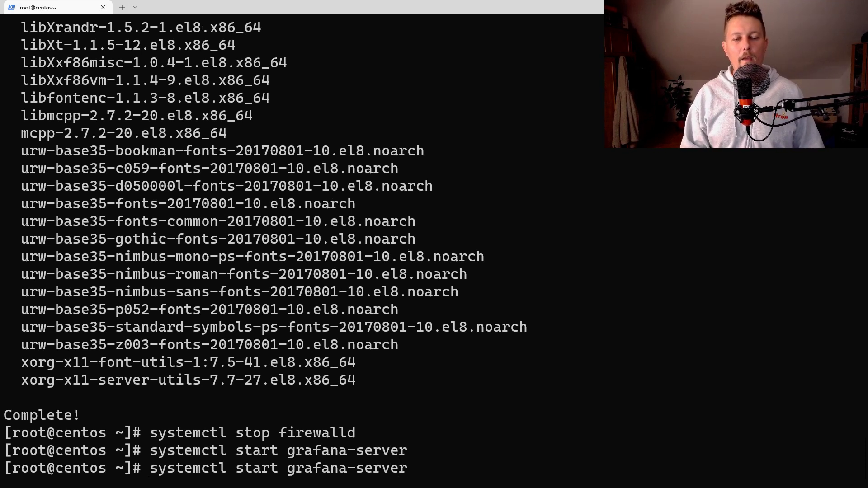
key("BackSpace")
key("BackSpace")
key("BackSpace")
key("BackSpace")
key("BackSpace")
type("enab")
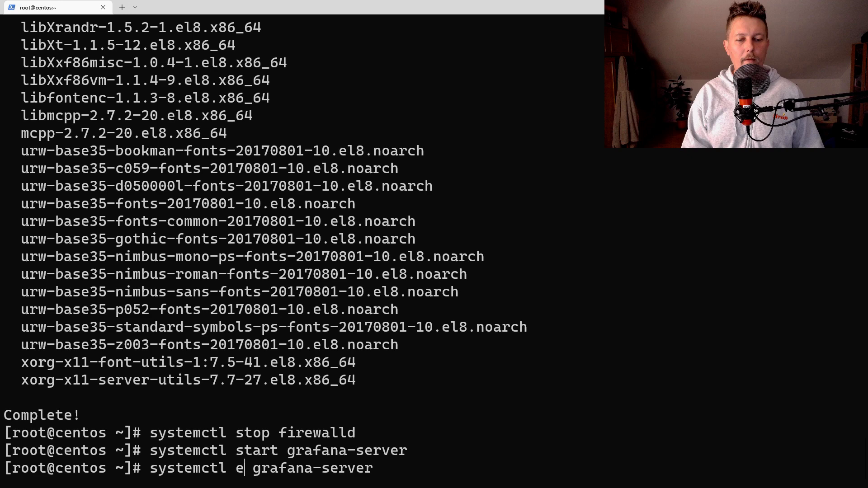
type("le")
key("Return")
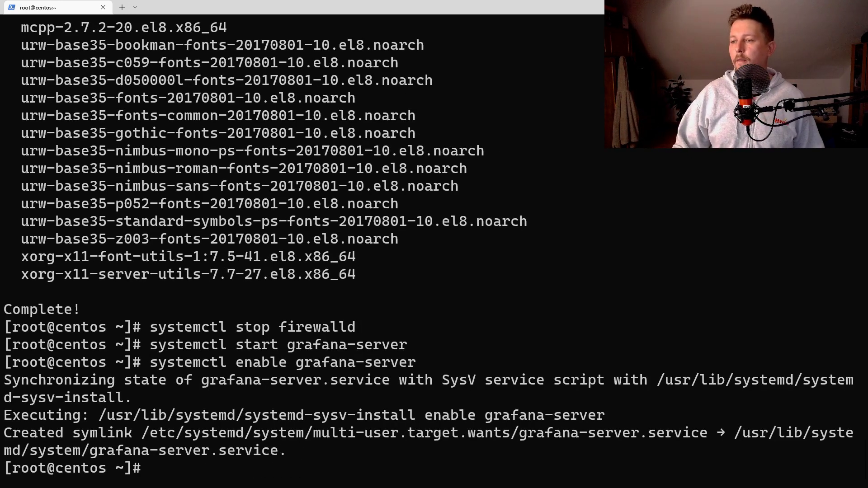
Load the Grafana server at cento:3000 in a new Chrome tab
key("alt+Tab")
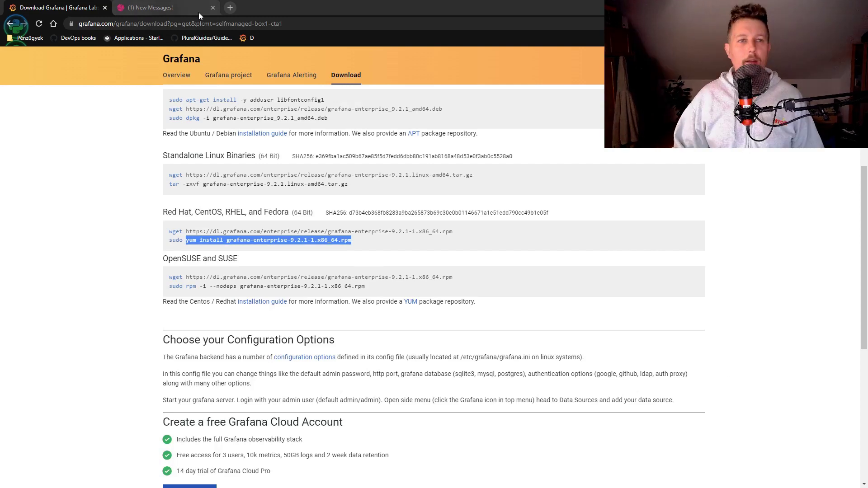
key("ctrl+t")
type("cento")
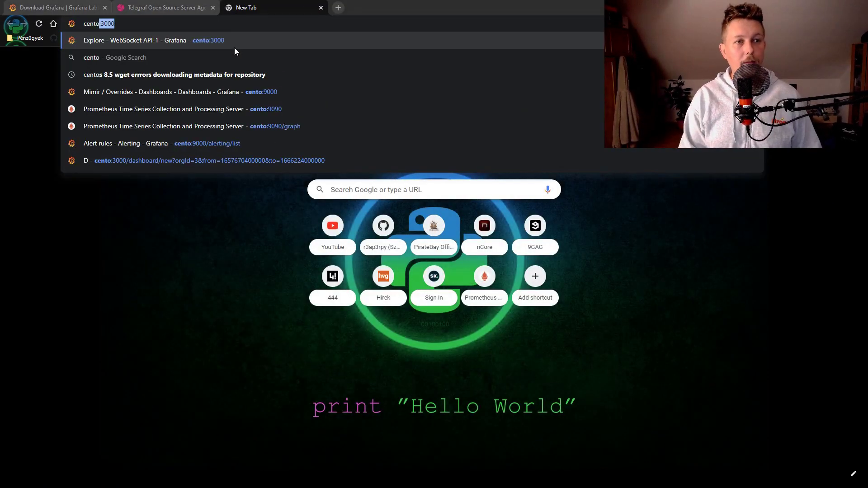
key("Return")
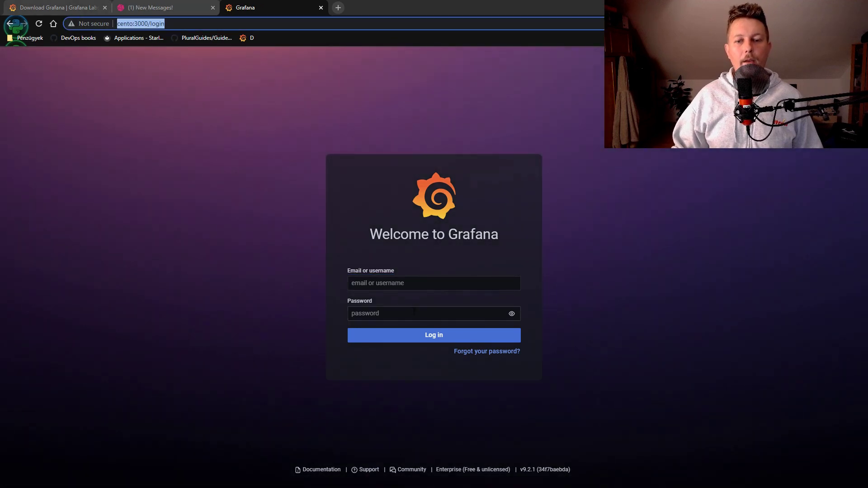
Log in with the default admin account, dismiss Chrome's password warning, and skip the password change
left_click(416, 284)
type("admin")
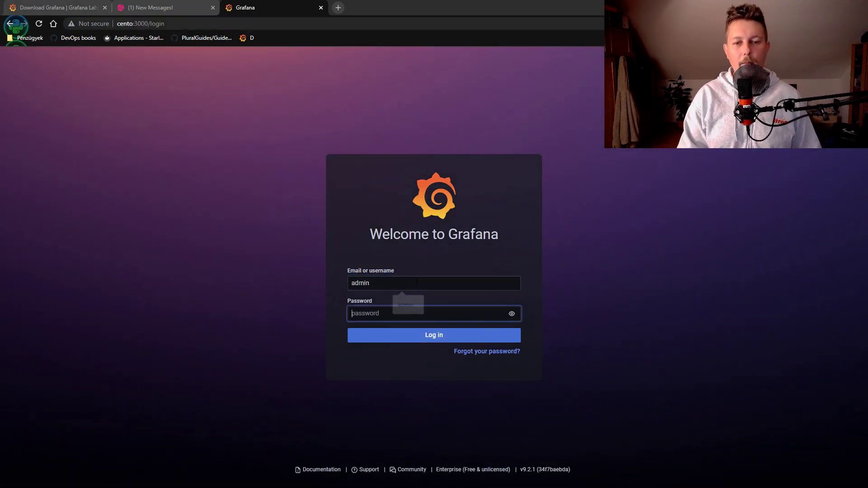
key("Tab")
type("admin")
key("Return")
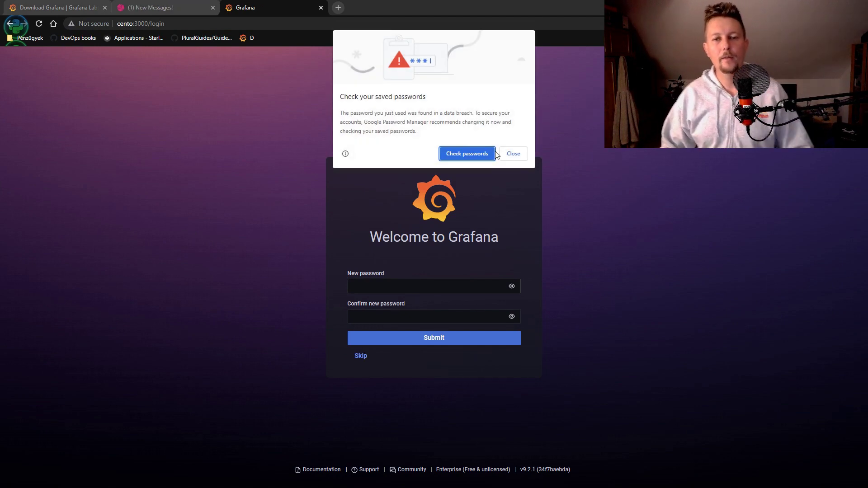
left_click(520, 154)
left_click(361, 356)
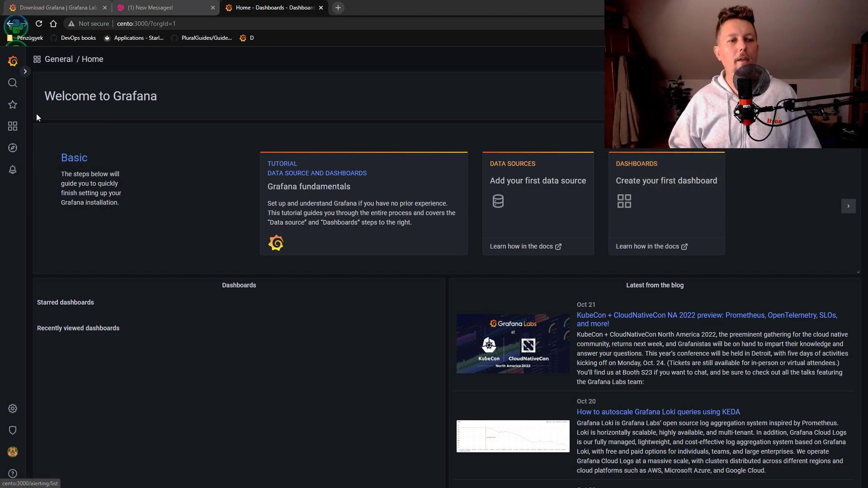
Go to Grafana's API keys configuration page and start a new key
left_click(24, 71)
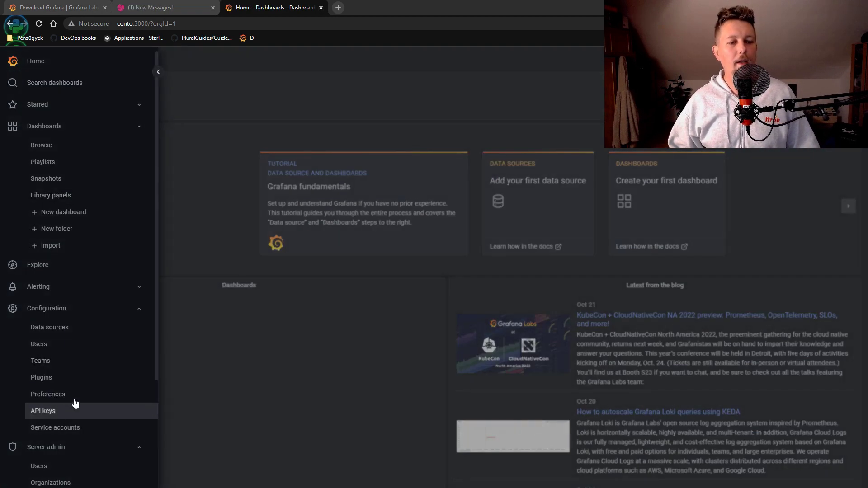
left_click(64, 412)
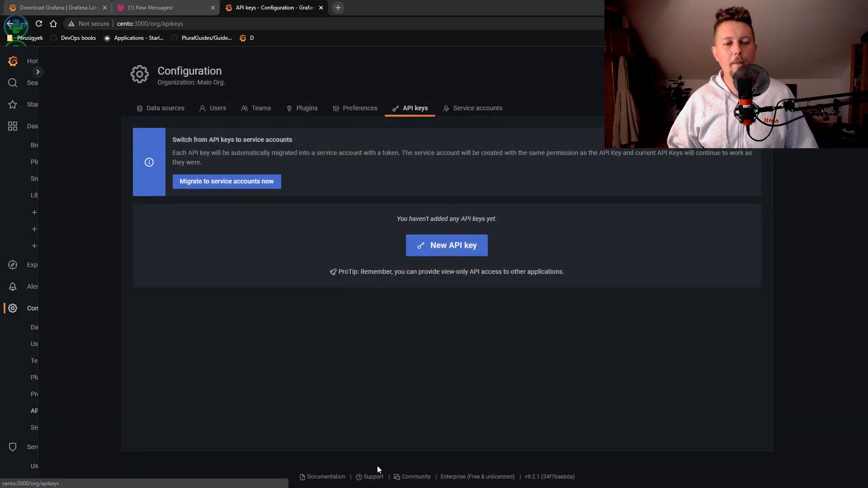
left_click(434, 250)
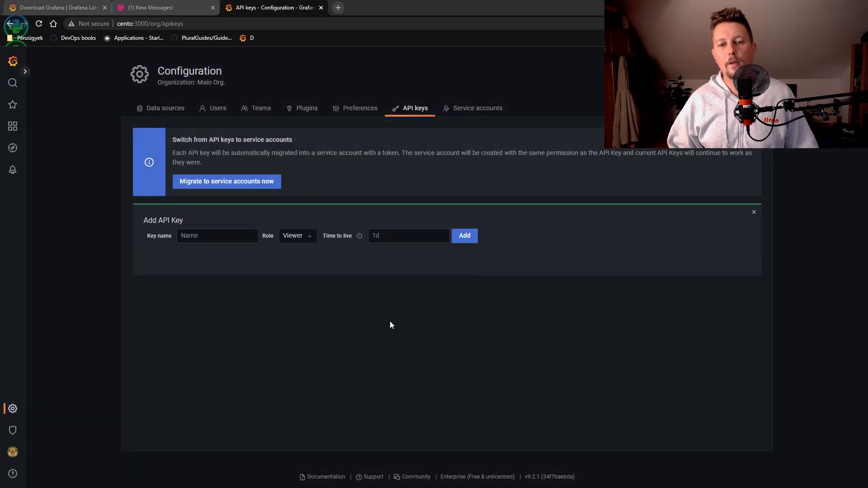
Name the key TelegrafStream, give it the Admin role, and create it
left_click(239, 236)
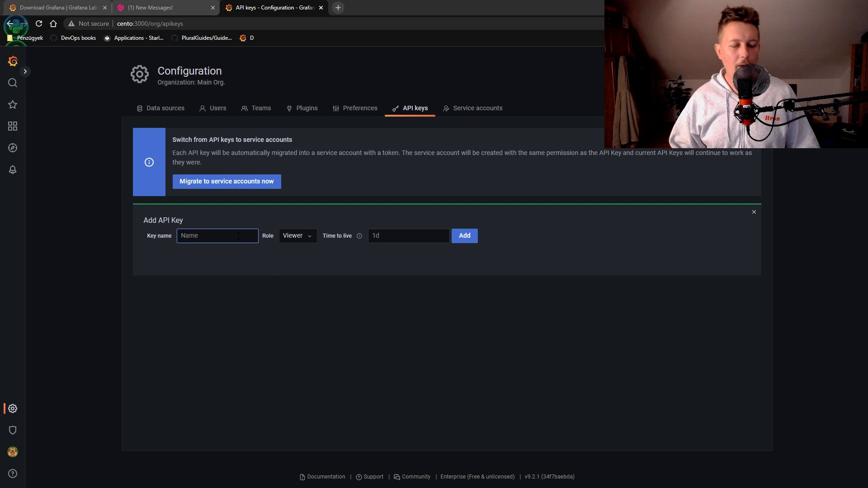
type("Telegra")
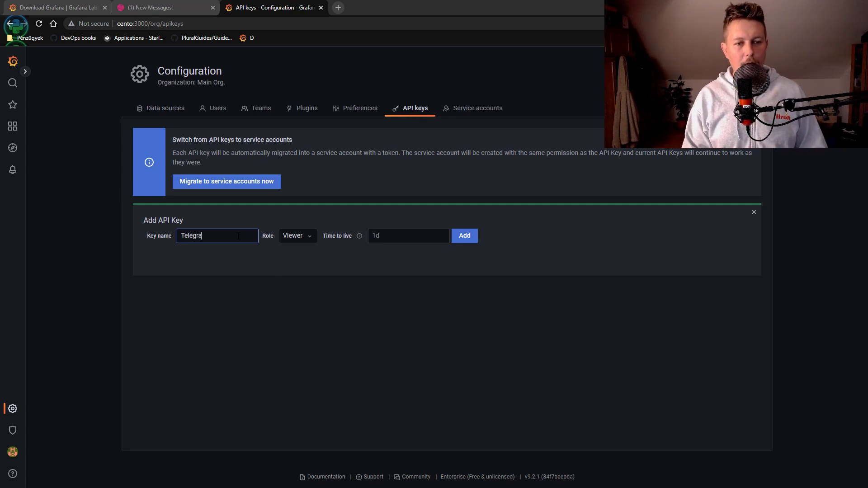
type("fStream")
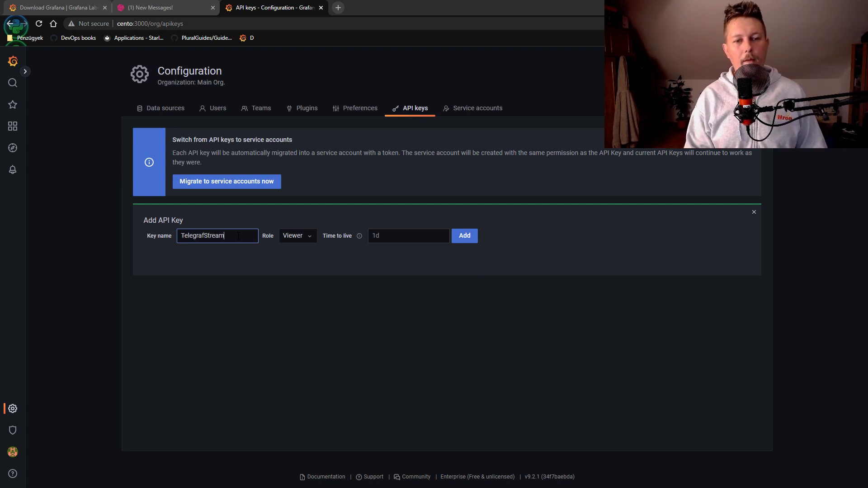
left_click(308, 239)
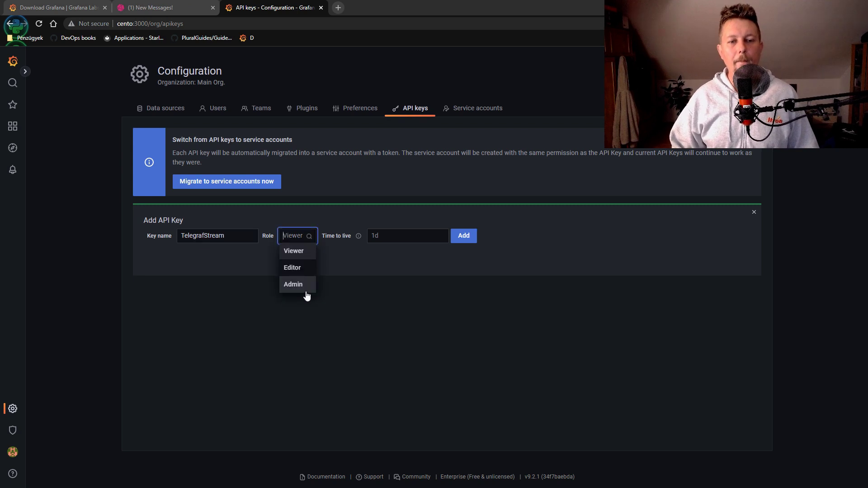
left_click(305, 285)
left_click(407, 237)
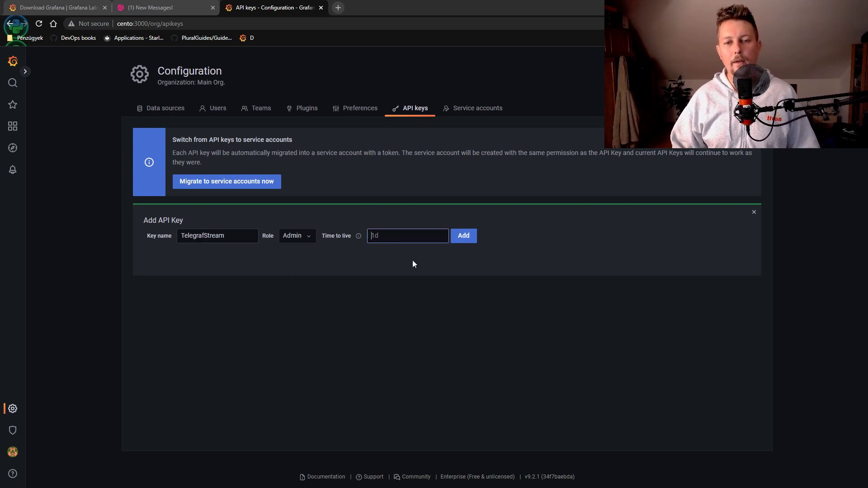
left_click(471, 240)
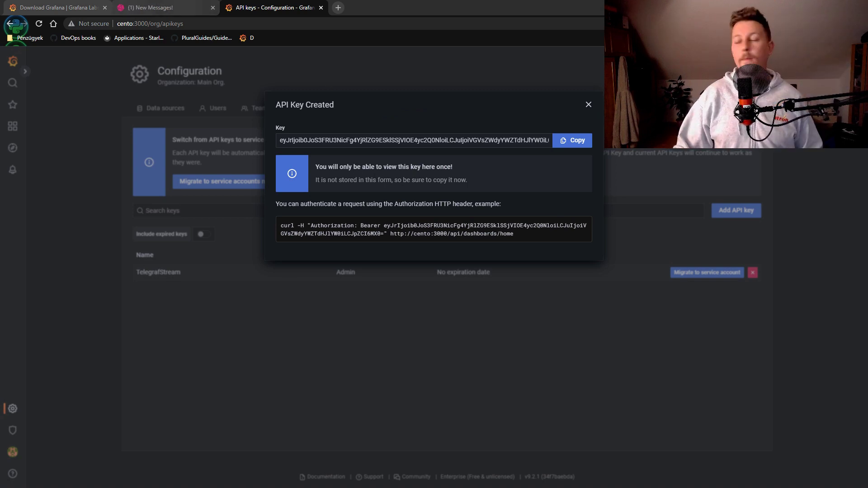
key("alt+Tab")
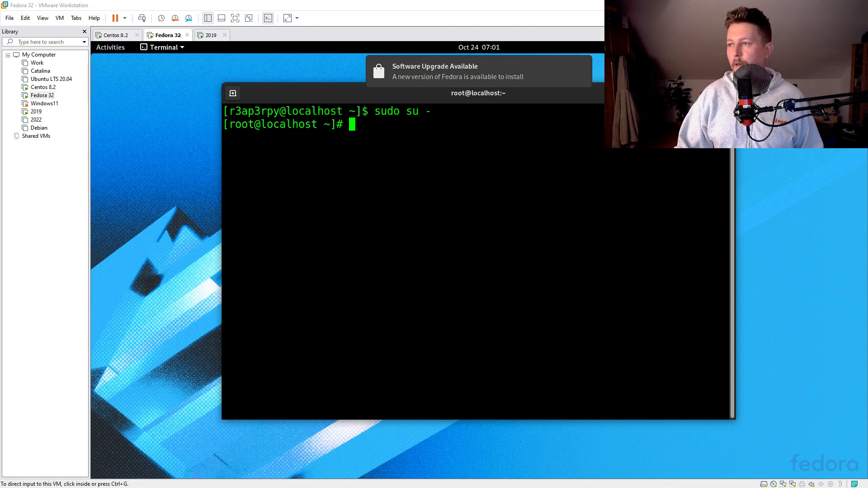
Open a new /etc/yum.repos.d/telegraf.repo file in vi on the Fedora VM
left_click(328, 207)
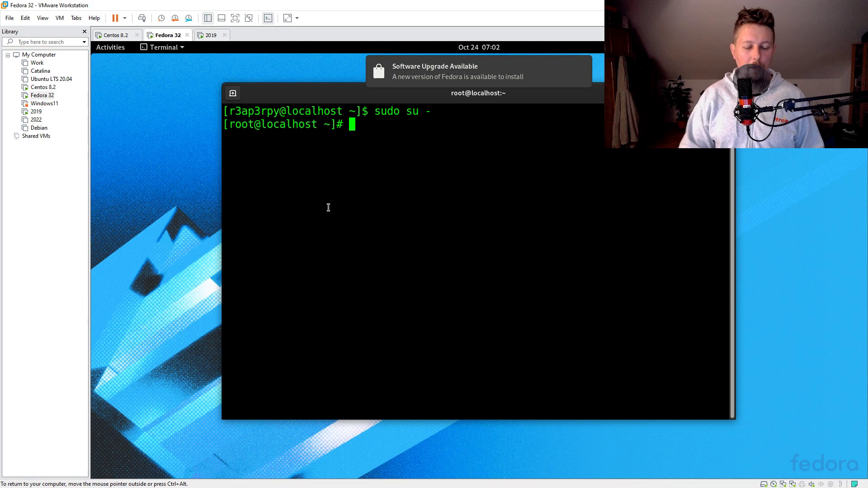
type("vi /etc/")
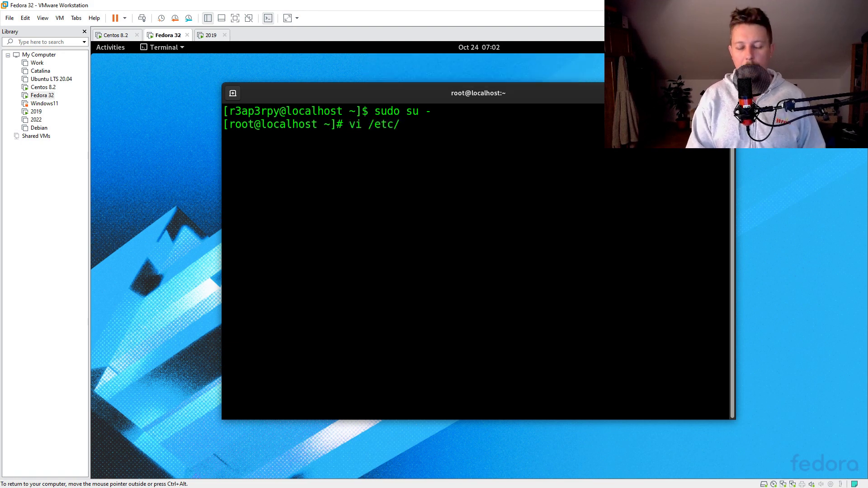
type("yum.r")
key("Tab")
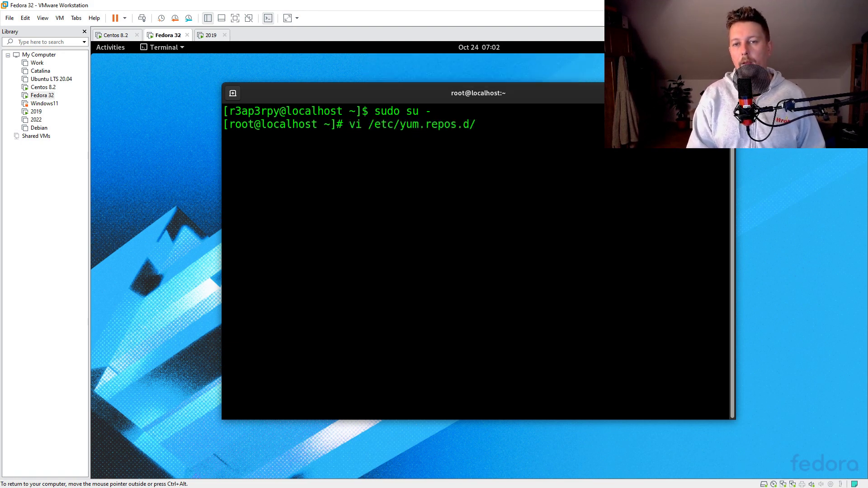
type("tele")
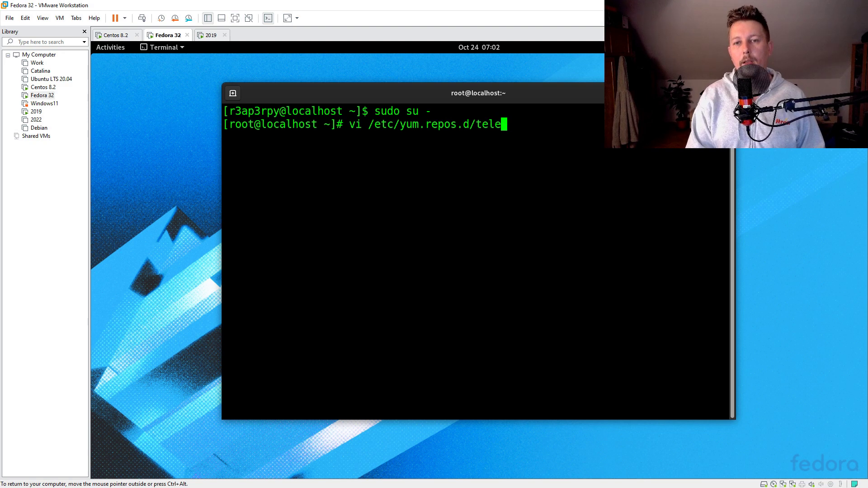
type("graf.rep")
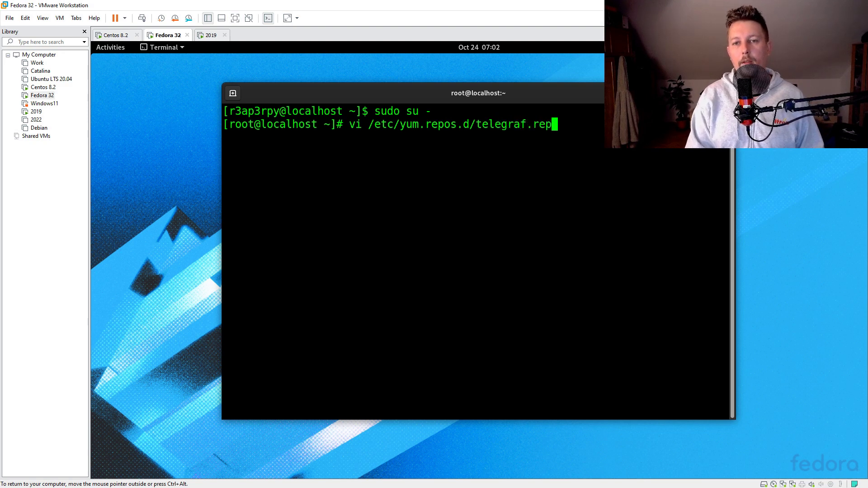
type("o")
key("Return")
Paste the InfluxData Repository - Stable definition, delete the stray EOF line, and save with :wq
key("i")
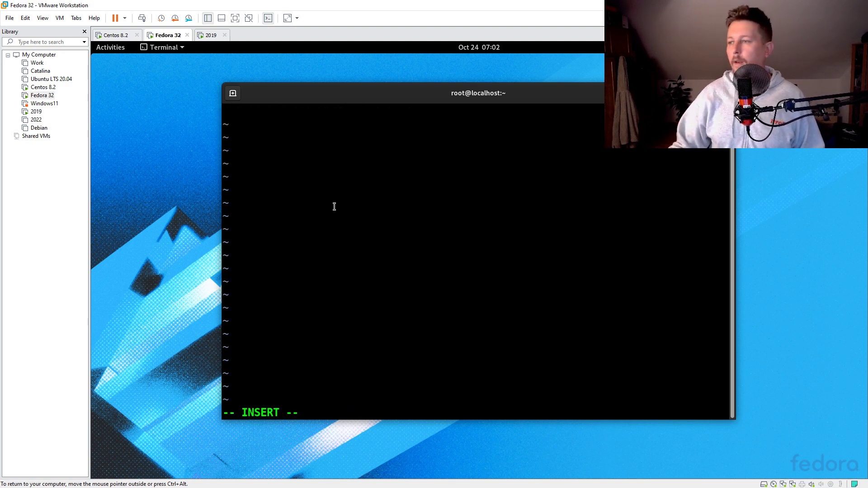
right_click(403, 242)
left_click(452, 275)
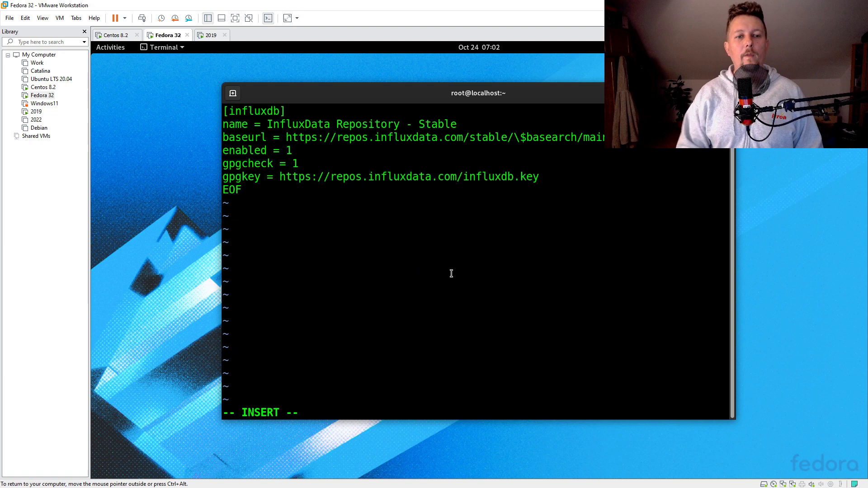
key("BackSpace")
key("BackSpace")
key("BackSpace")
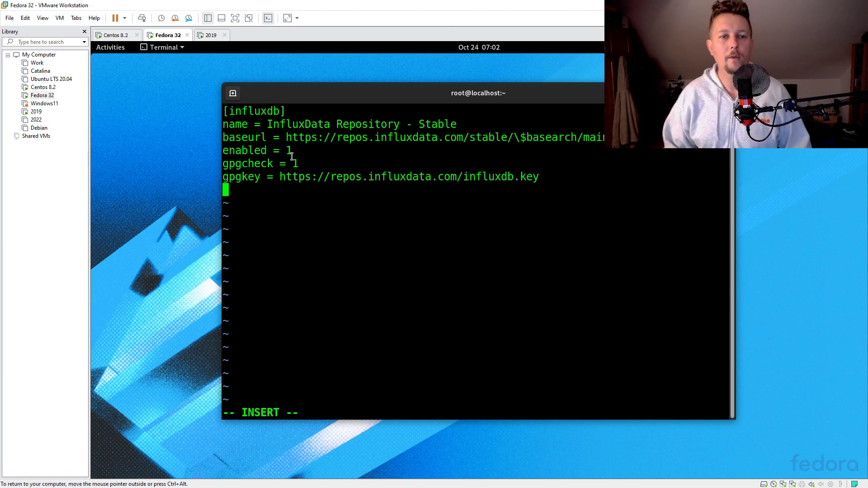
left_click_drag(318, 127, 431, 203)
left_click(648, 159)
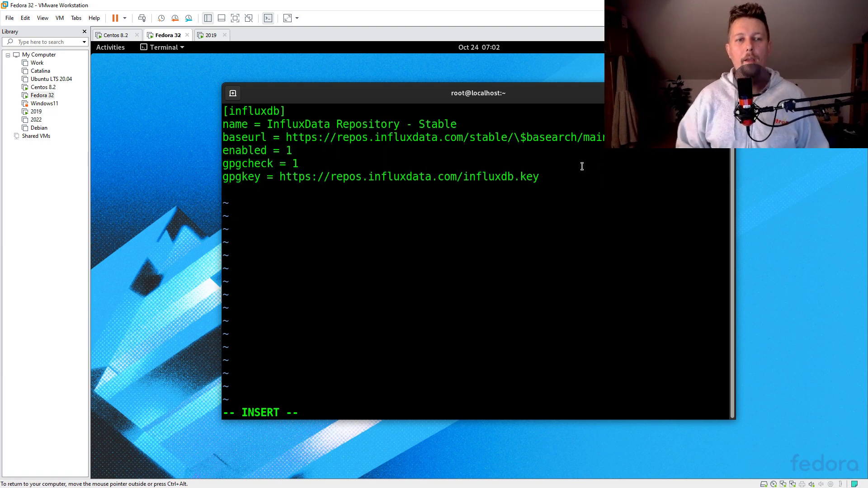
key("Escape")
type(":wq!")
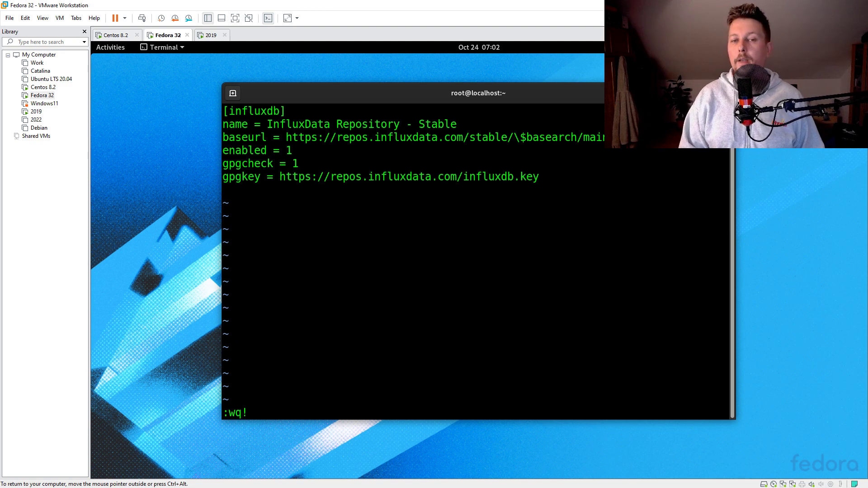
key("Return")
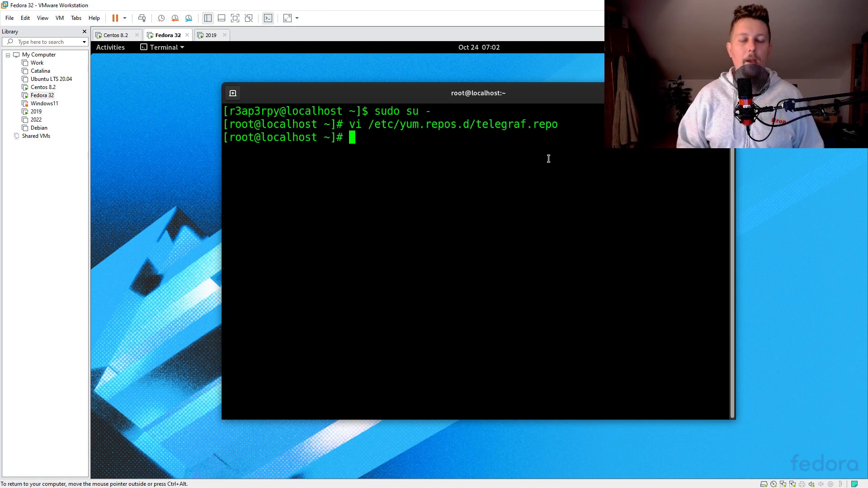
Attempt yum install telegraf, then enable the telegraf repo, agreeing to install dnf-utils
type("yum install t")
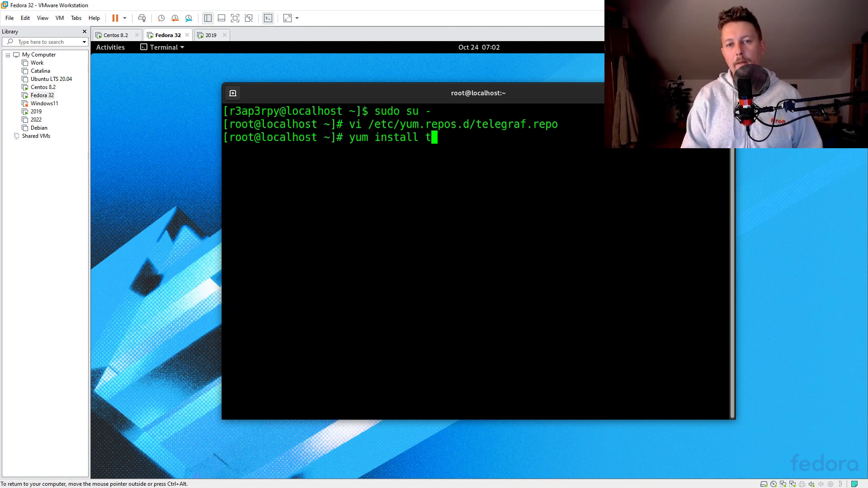
type("elegraf")
key("Return")
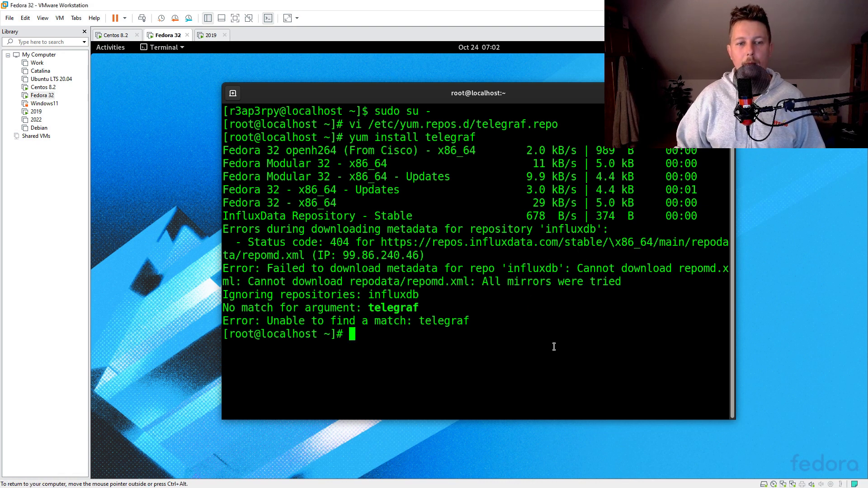
type("y")
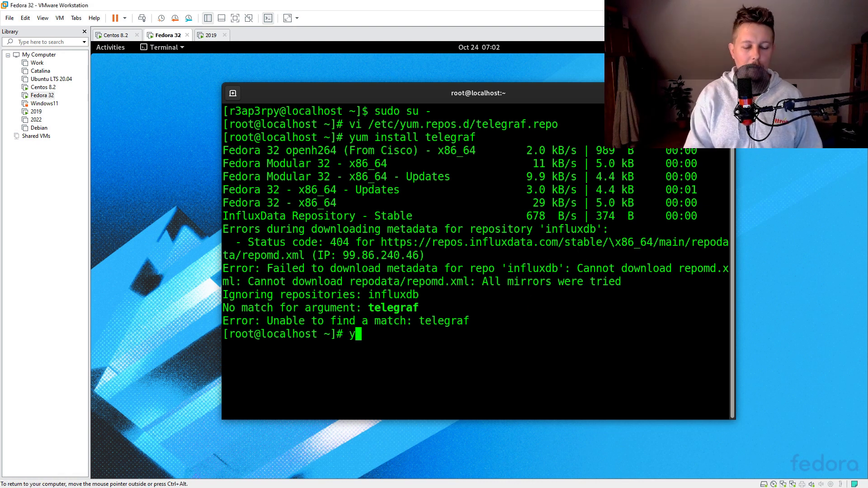
type("um-config-ma")
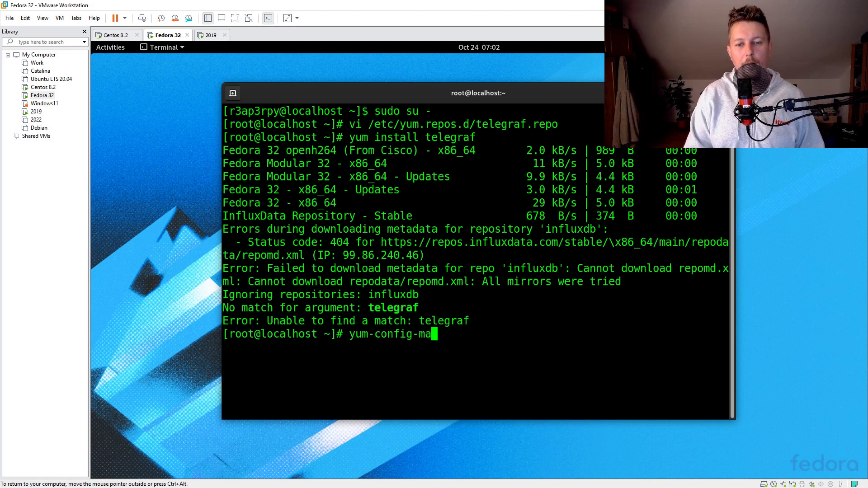
type("nager --ena")
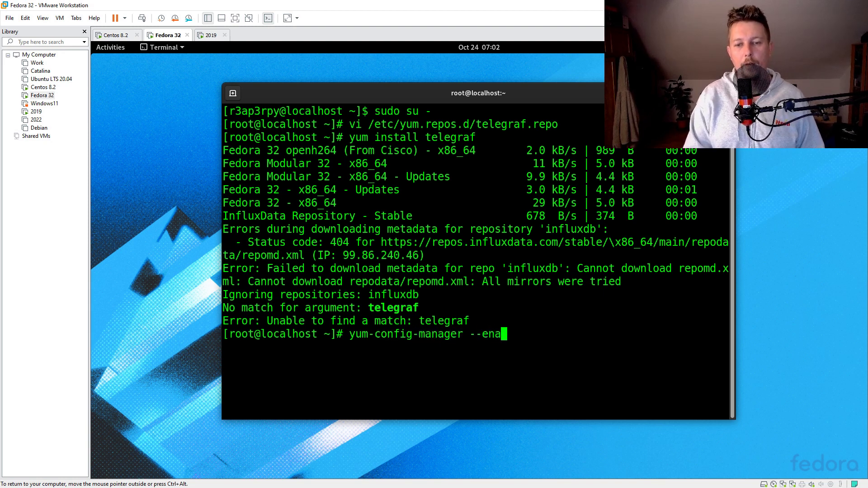
type("ble telegraf")
key("Return")
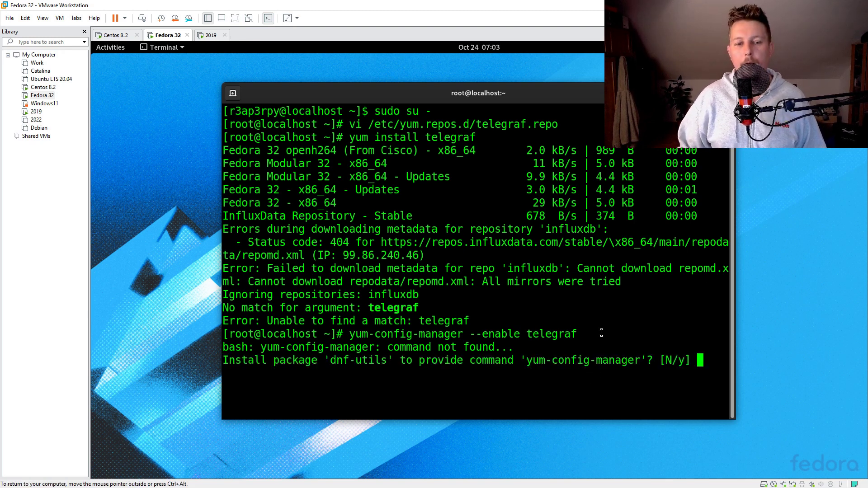
type("y")
key("Return")
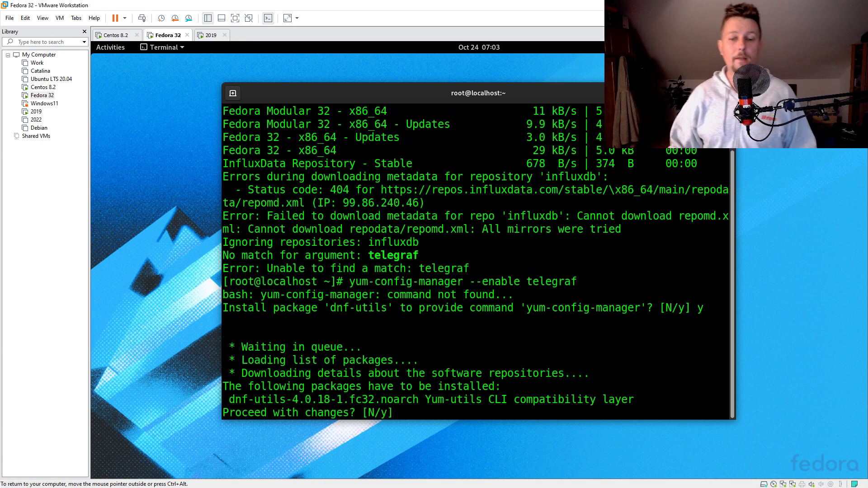
type("y")
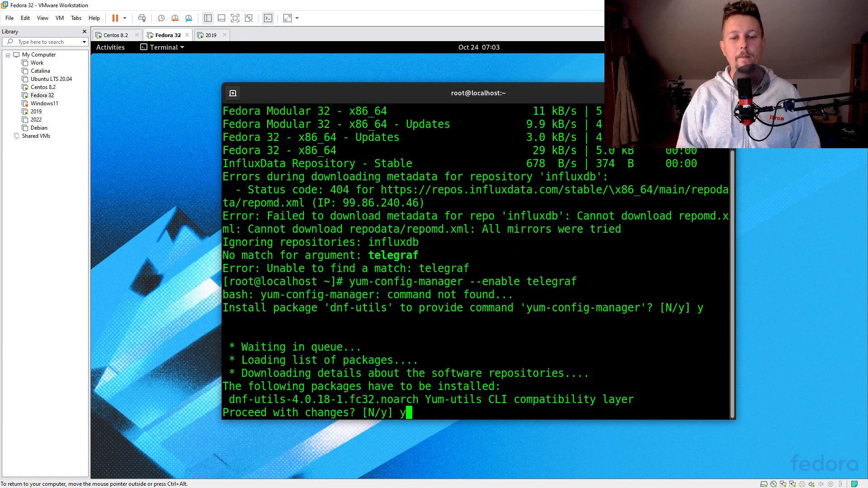
key("Return")
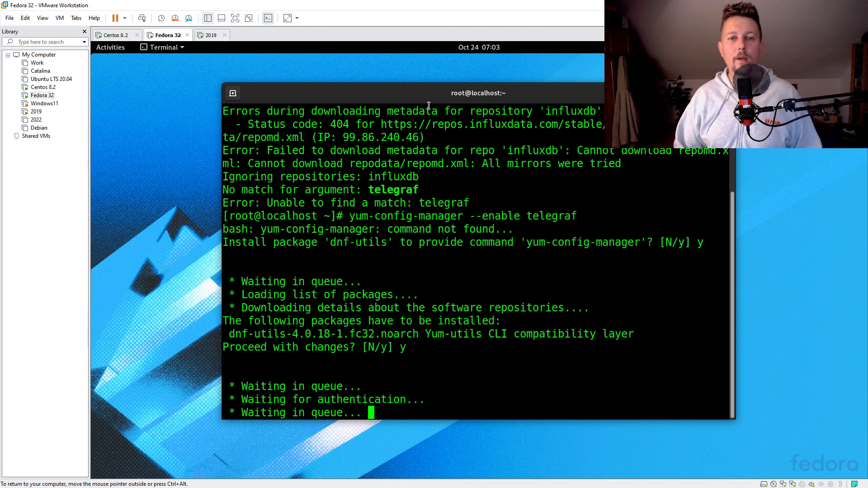
Rerun yum-config-manager --enable telegraf once dnf-utils has finished installing
left_click_drag(434, 93, 372, 74)
scroll(369, 139, "up", 3)
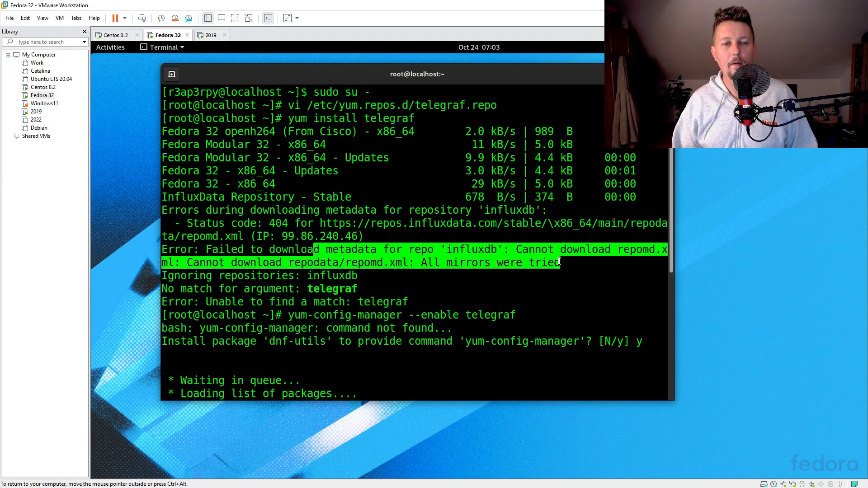
type("y")
key("Return")
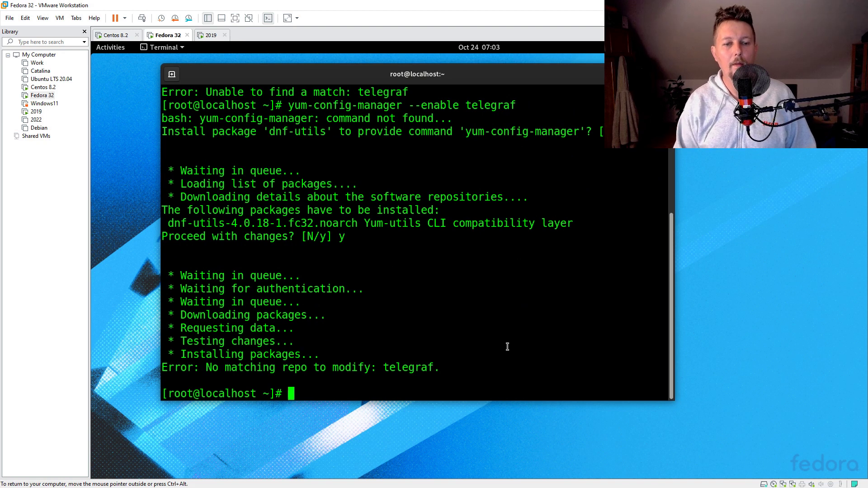
key("Up")
key("Up")
key("Down")
key("Return")
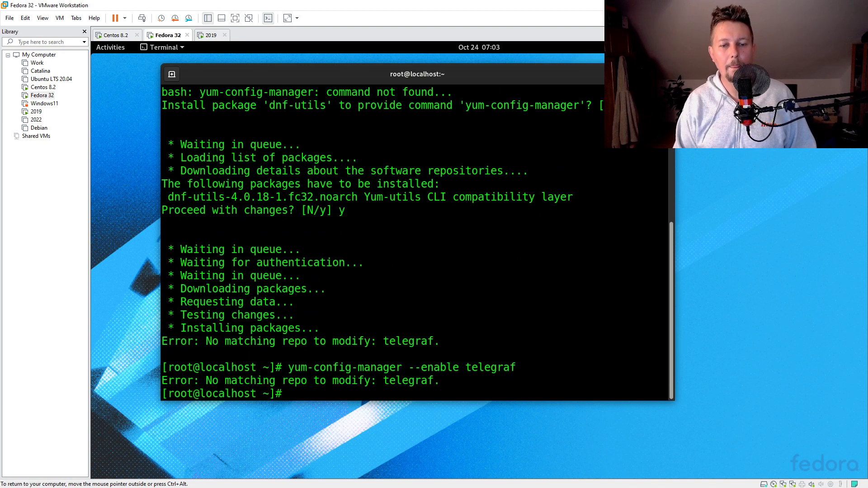
key("Up")
key("Up")
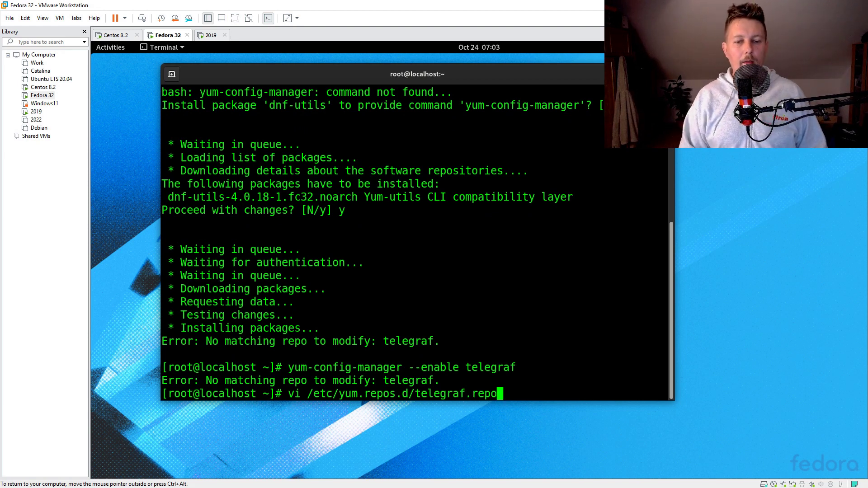
Inspect telegraf.repo in vi without saving, then run yum update -y
key("Return")
key("Down")
key("Down")
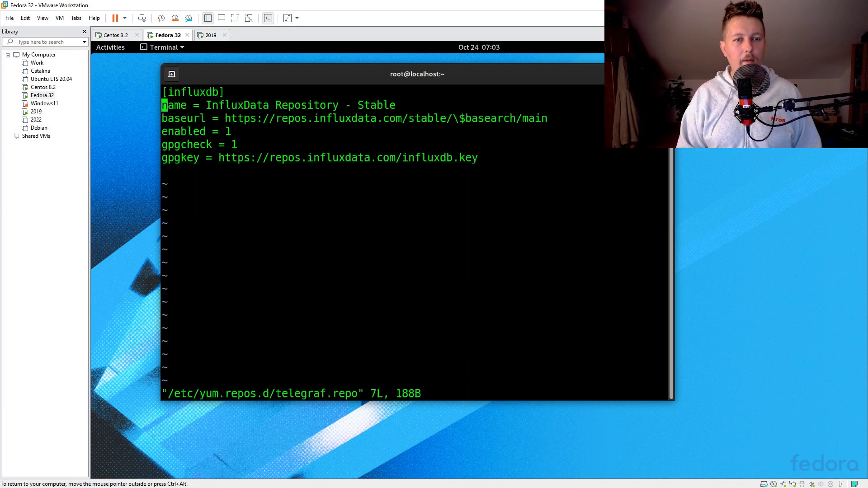
type(":q!")
key("Return")
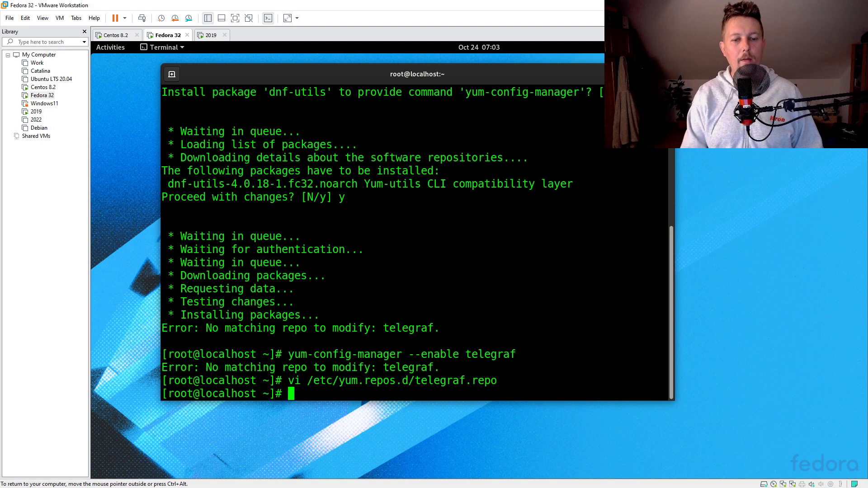
type("yum update -y")
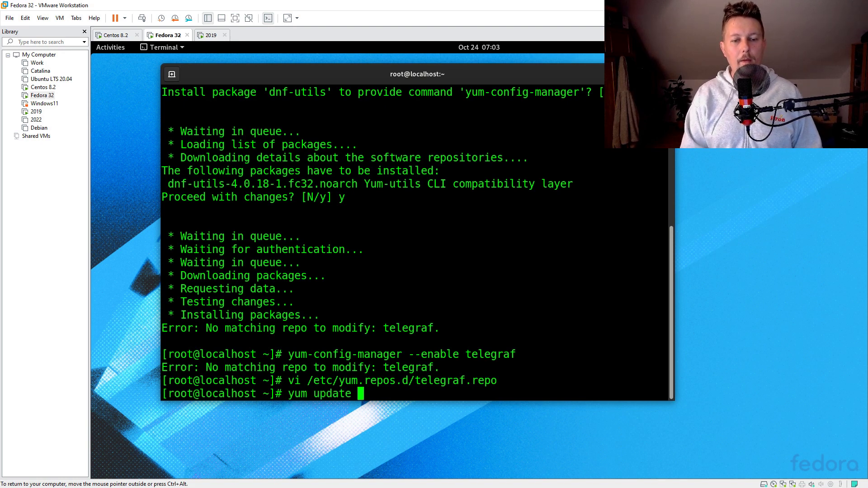
key("Return")
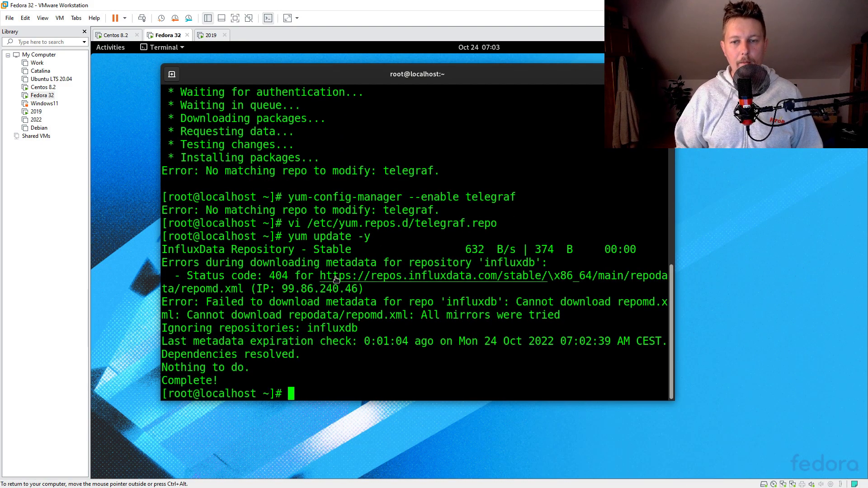
Remove the stray backslash before $basearch in the telegraf.repo baseurl and save with :wq!
key("Up")
key("Up")
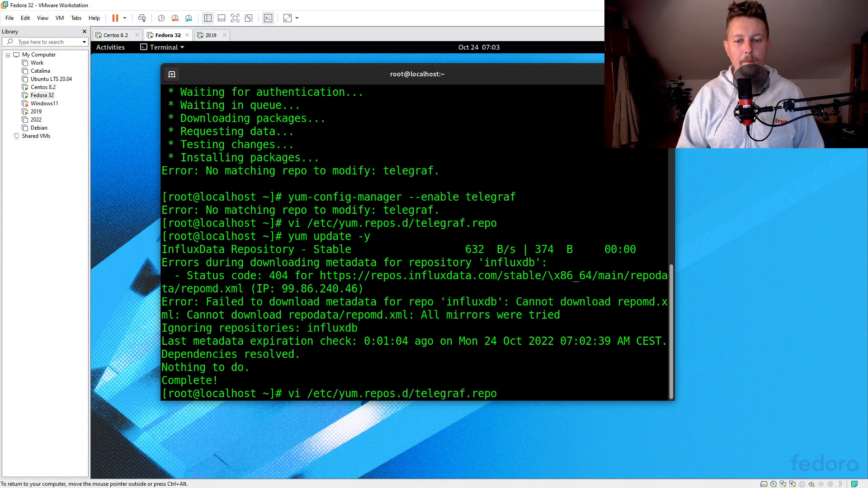
key("Return")
key("Down")
key("Down")
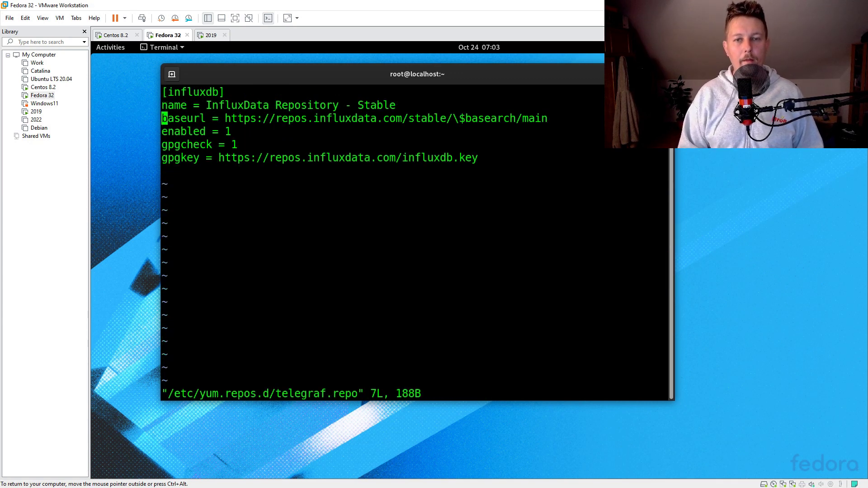
key("A")
key("Left")
key("Left")
key("Left")
key("Left")
key("Left")
key("Left")
key("Left")
key("Left")
key("Left")
key("Left")
key("Left")
key("Left")
key("Left")
key("Left")
key("Left")
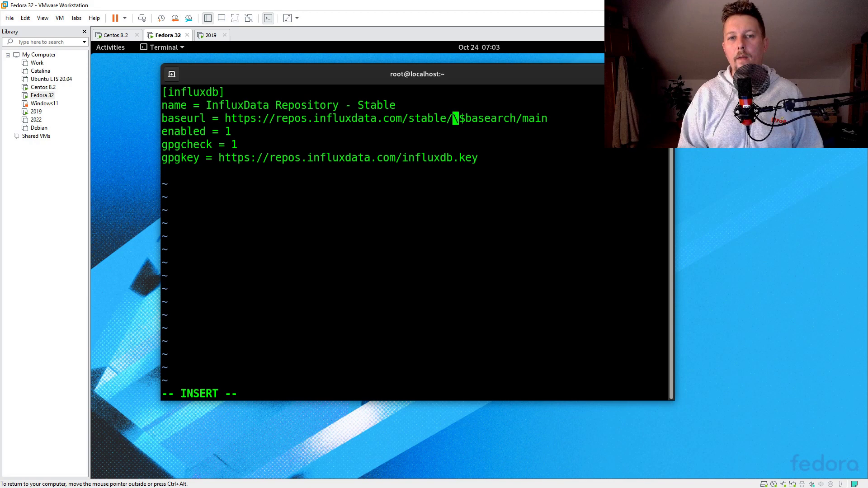
key("Right")
key("Delete")
key("Escape")
type(":wq!")
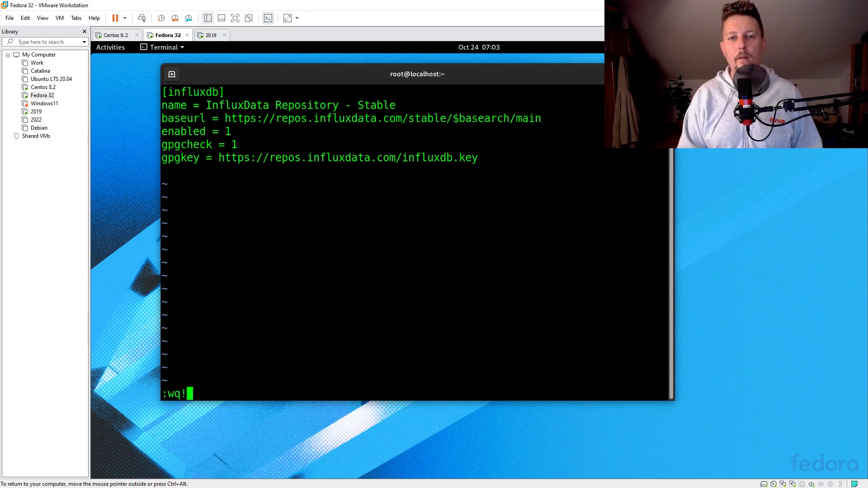
key("Return")
Rerun yum update -y to confirm the InfluxData metadata downloads, then stop it
key("Up")
key("Return")
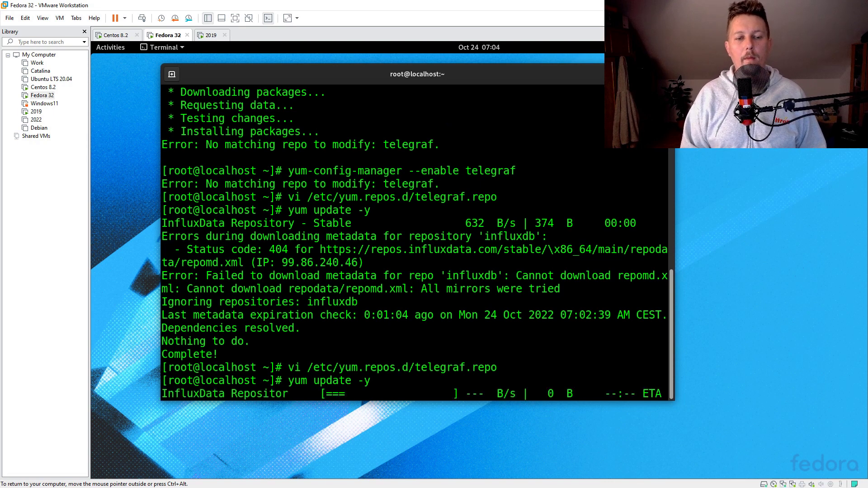
key("ctrl+c")
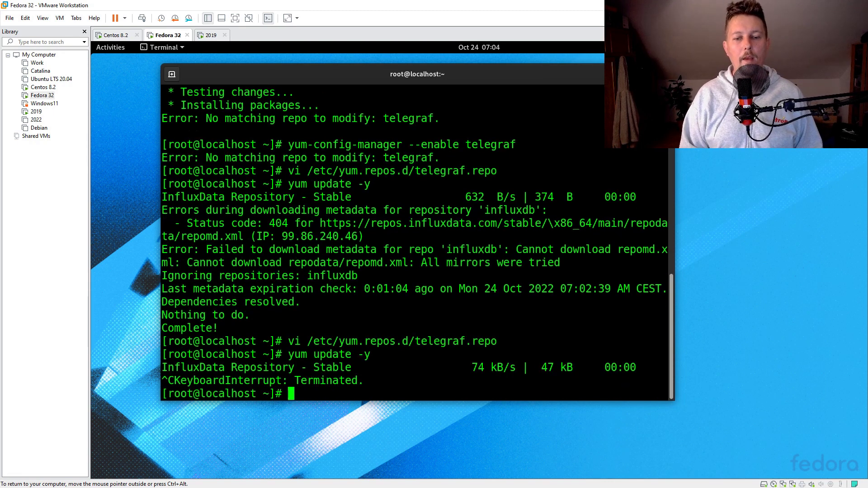
key("Up")
key("Up")
key("Up")
key("Up")
key("Up")
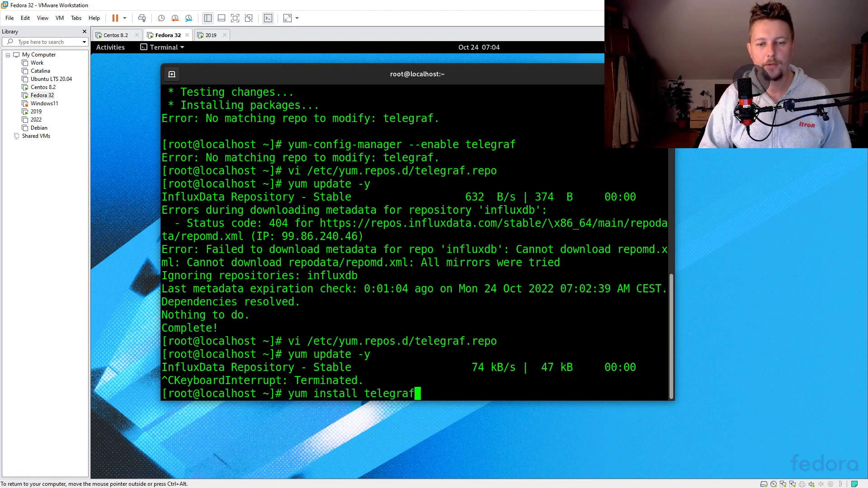
Install telegraf 1.24.2-1 with yum, confirming the install and importing the InfluxDB GPG key
key("Return")
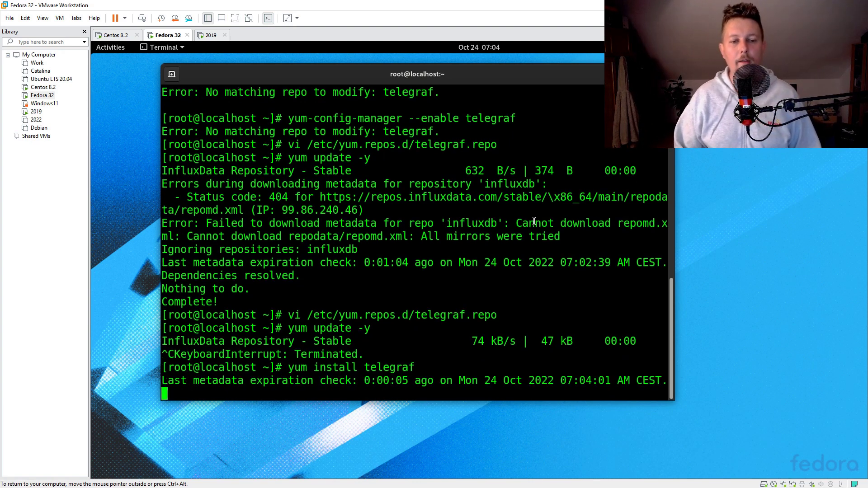
type("y")
key("Return")
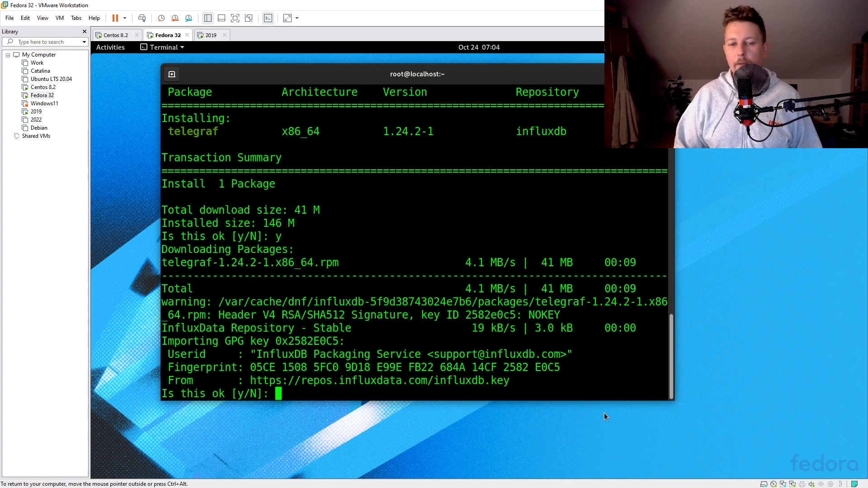
type("y")
key("Return")
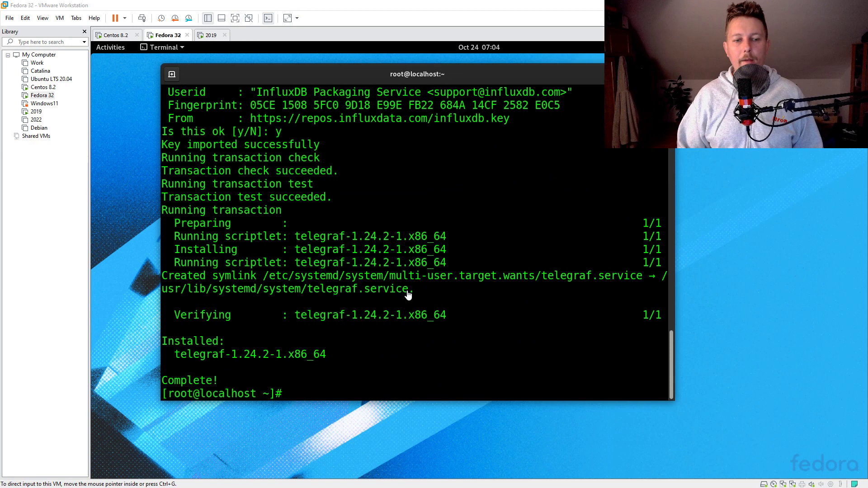
type("cd /etc/telegraf/")
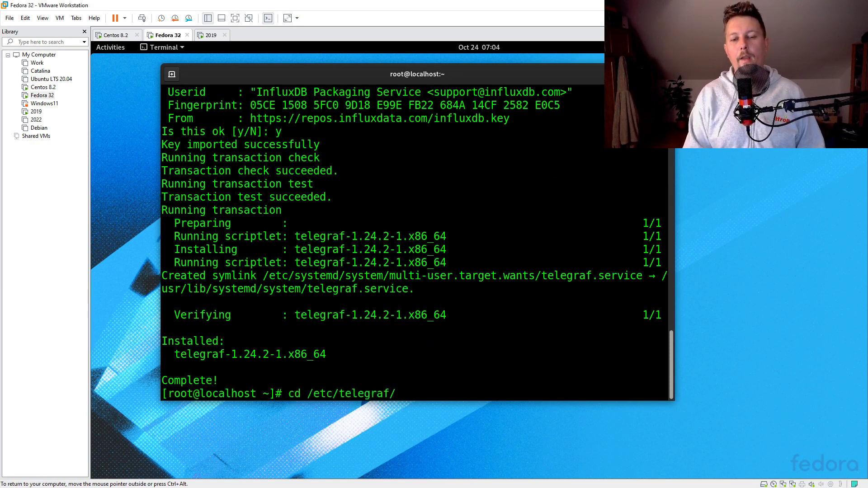
In /etc/telegraf, back up the original config as telegraf.conf.bak
key("Return")
type("ls -l")
key("Return")
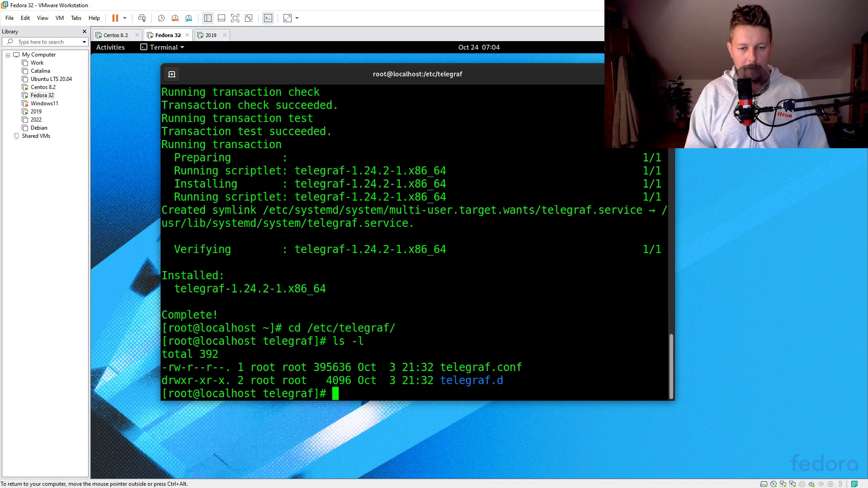
type("mv ")
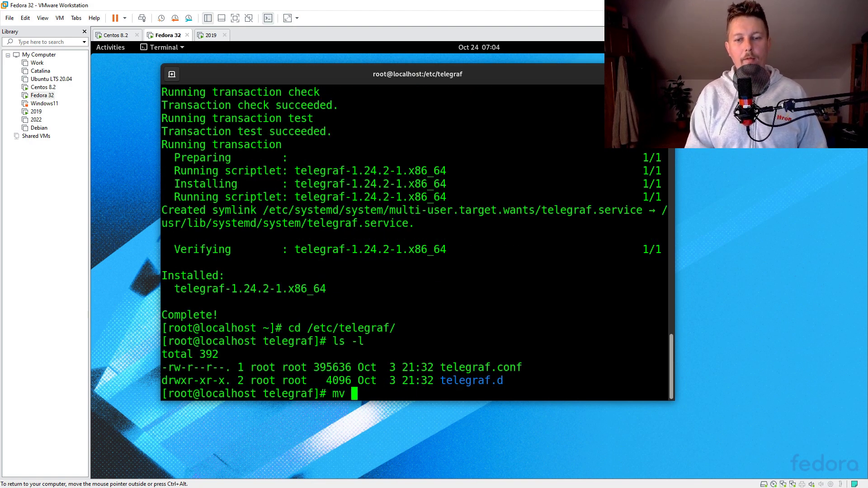
type("telegraf.c")
key("Tab")
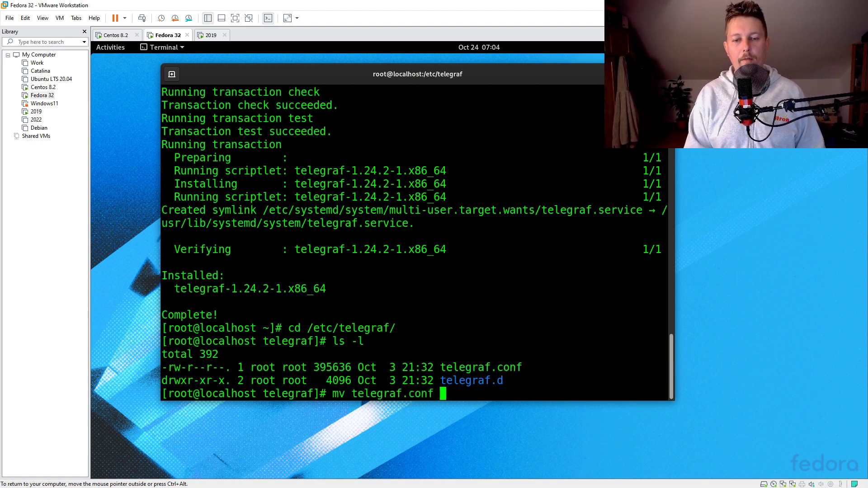
type("telegraf.c")
key("Tab")
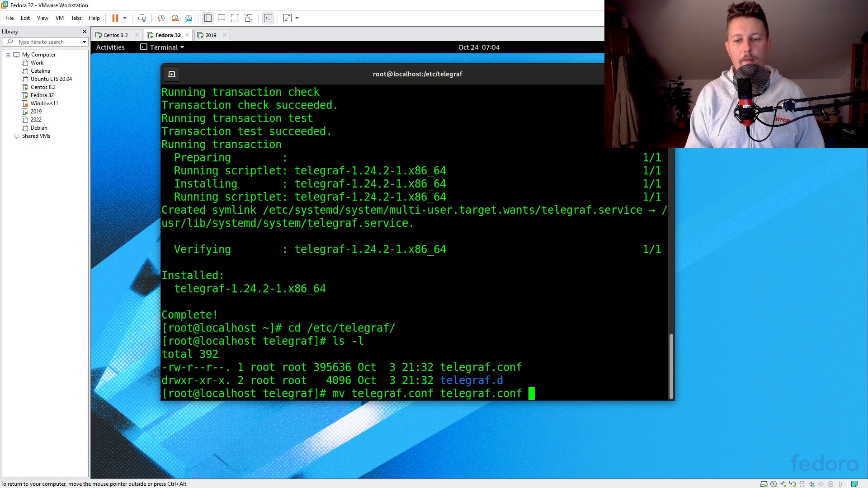
type(".bak")
key("Return")
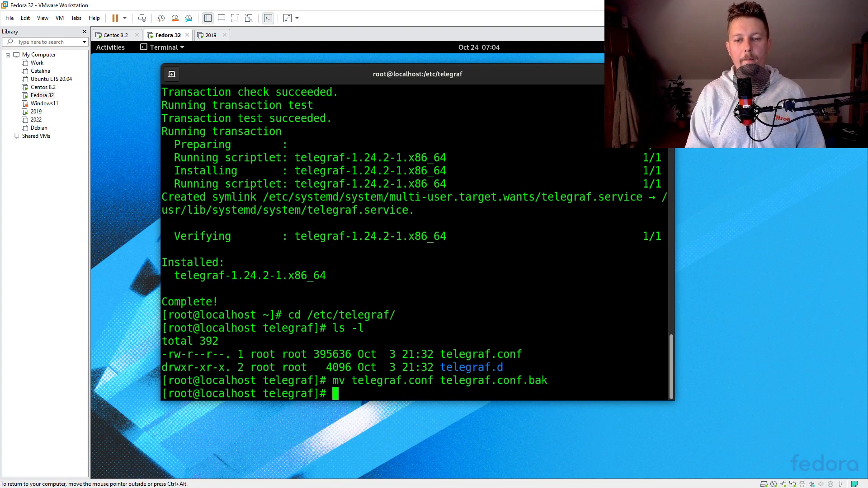
Start a new telegraf.conf with an [agent] section: interval = "1s" and flush_interval = "1s"
type("vi tele")
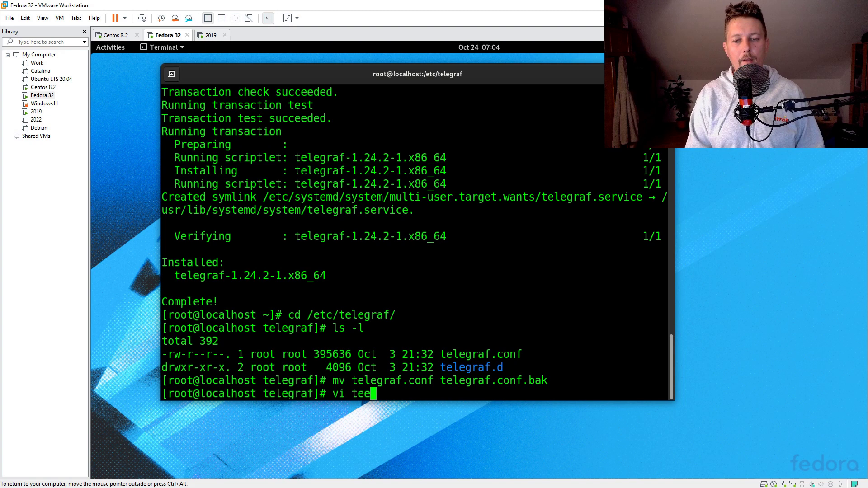
type("graf.conf")
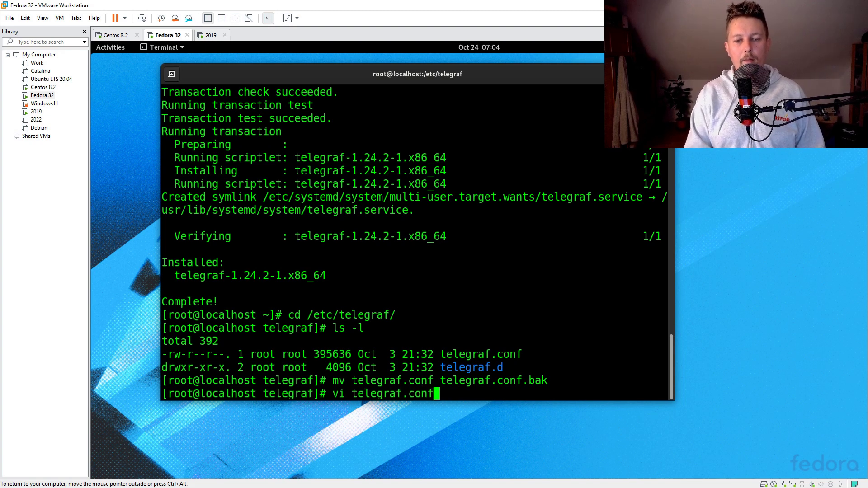
key("Return")
type("i")
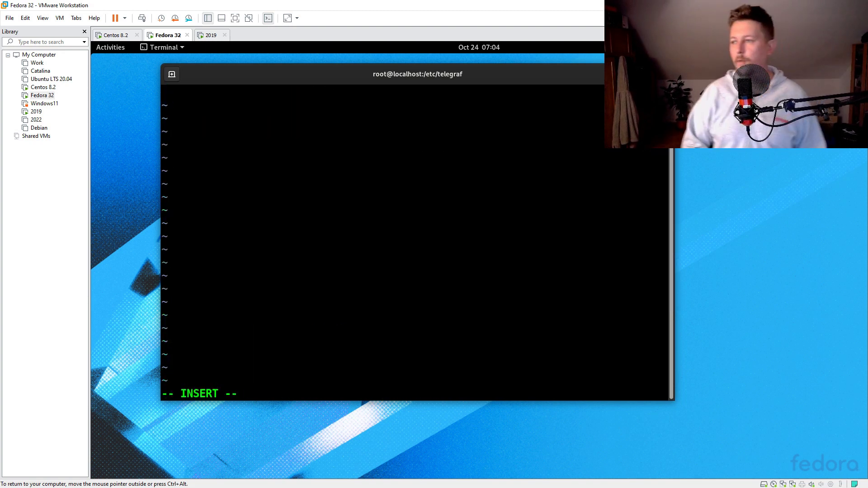
type("[aGEN")
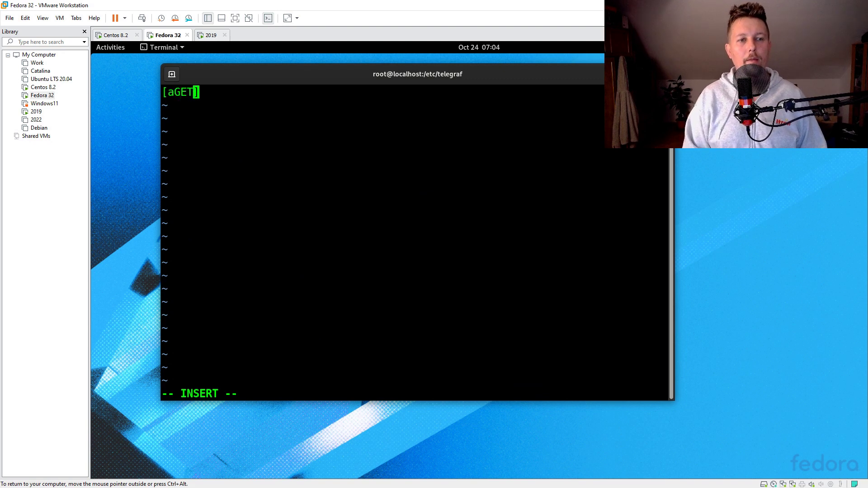
key("BackSpace")
key("BackSpace")
key("BackSpace")
type("gent]")
key("Return")
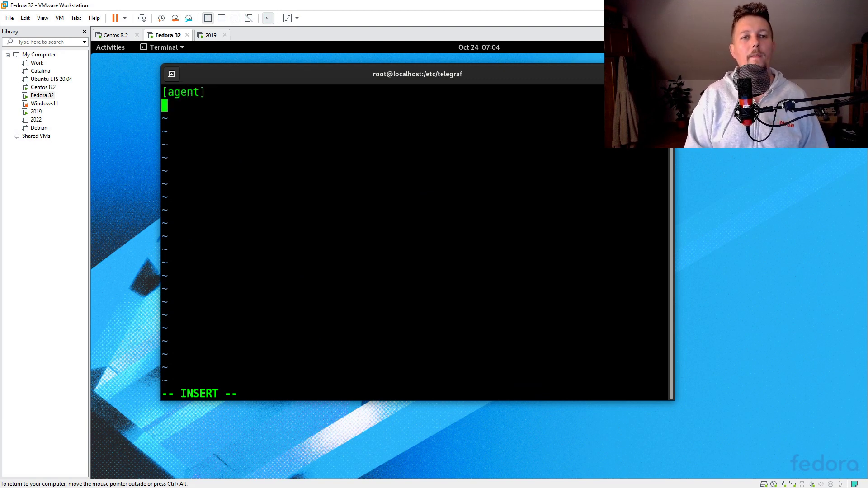
type("inte")
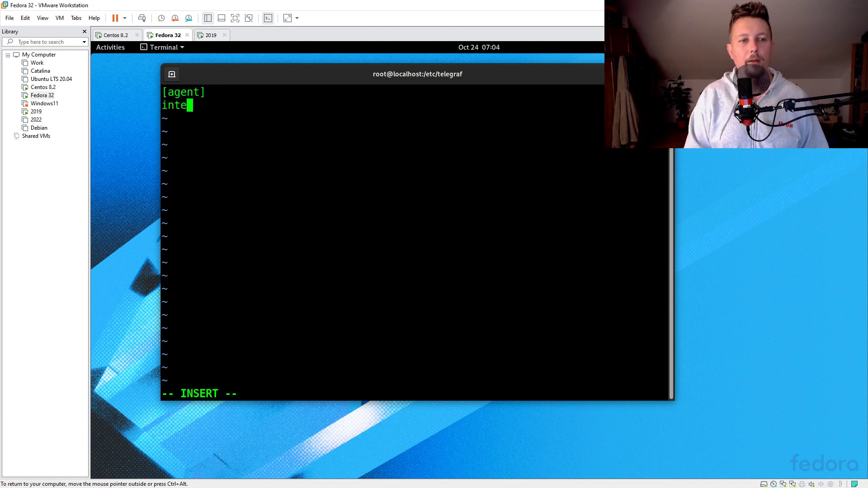
type("gval = ")
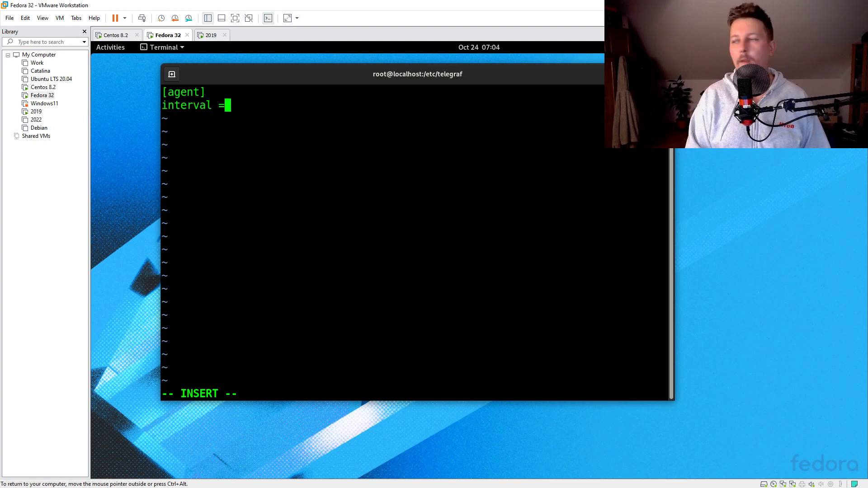
type("\"\"")
key("Left")
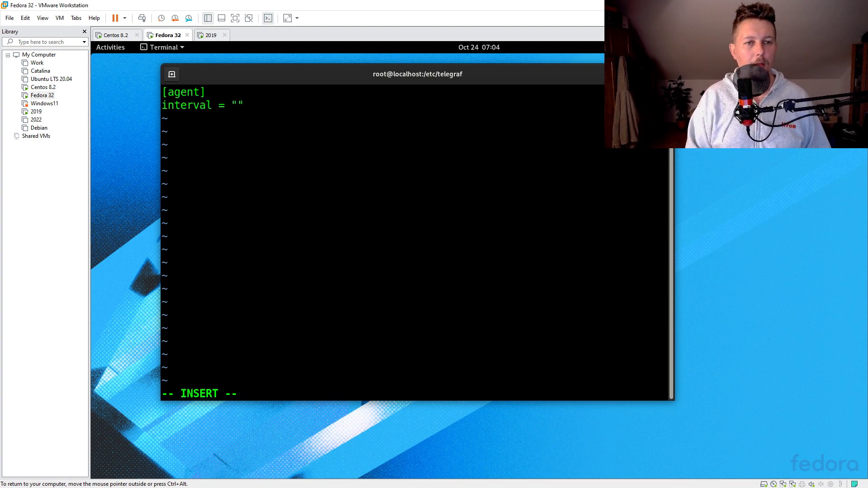
type("1s")
key("Right")
key("Return")
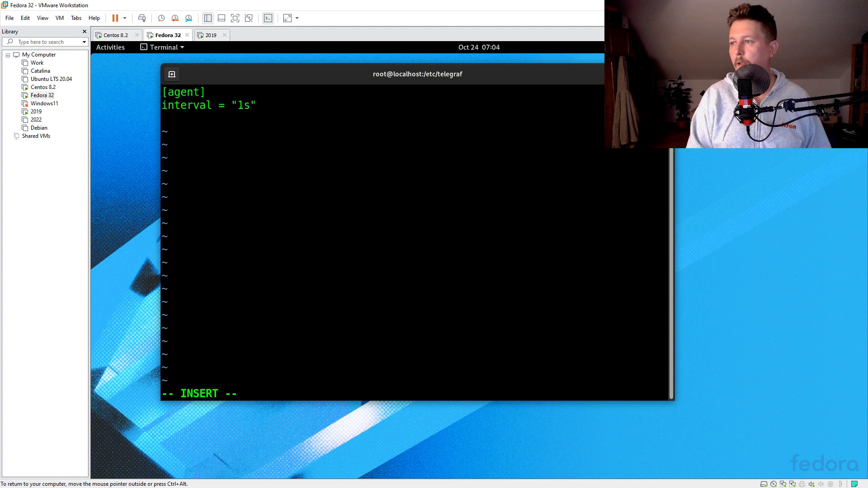
type("fgl")
key("BackSpace")
key("BackSpace")
key("BackSpace")
type("fl")
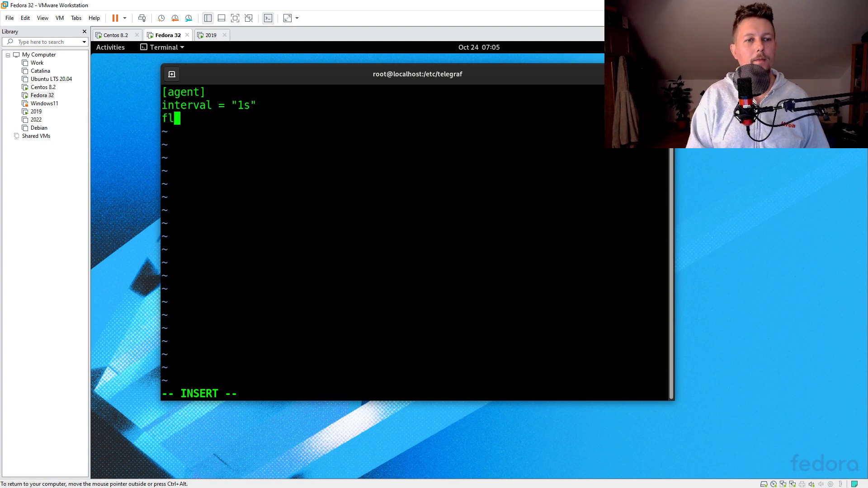
type("ush_inte")
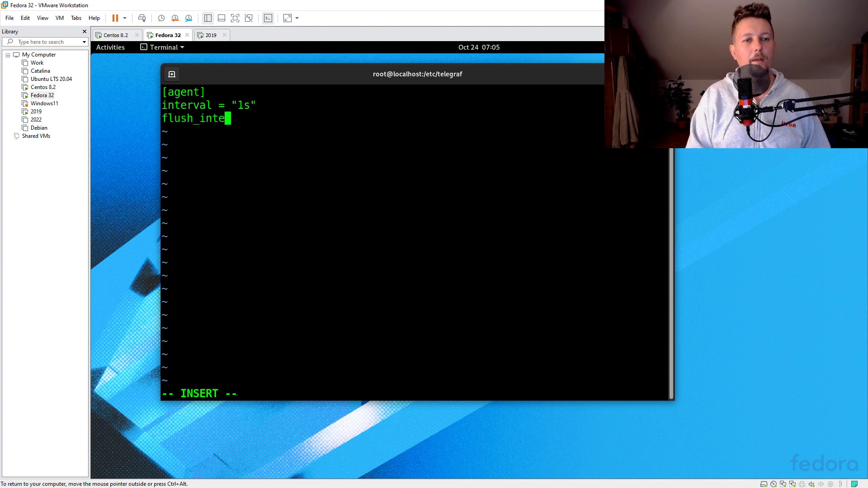
type("rval = \"")
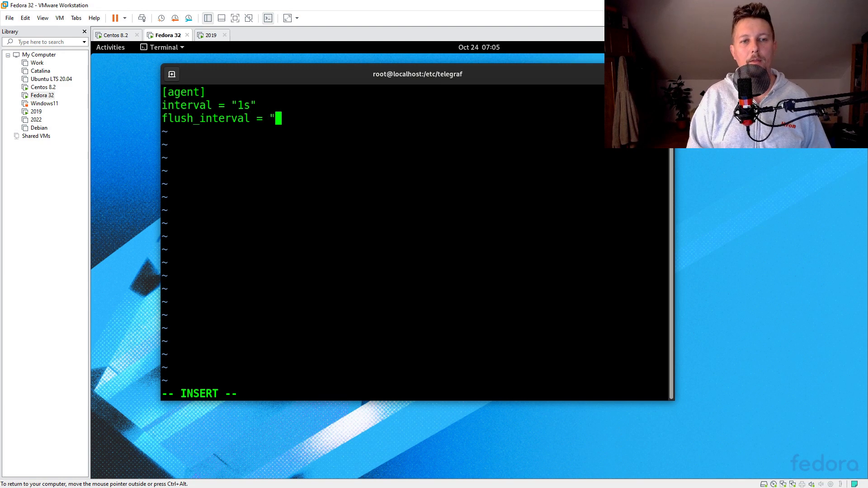
type("1s\"")
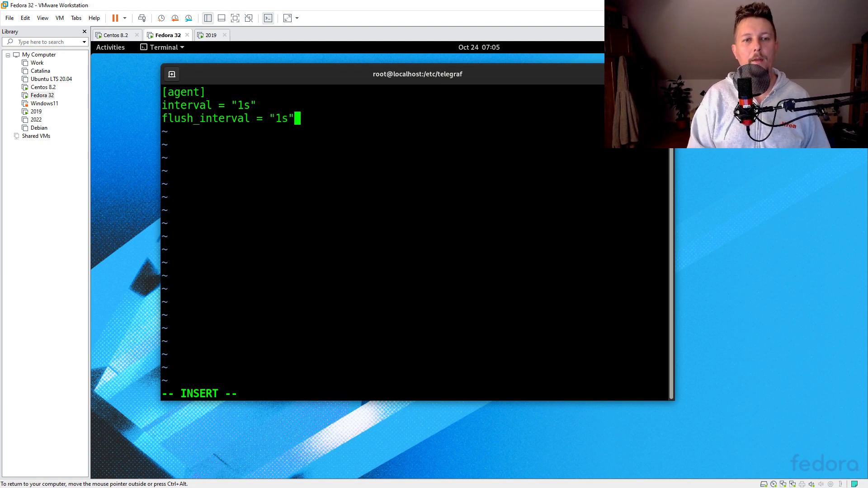
key("Return")
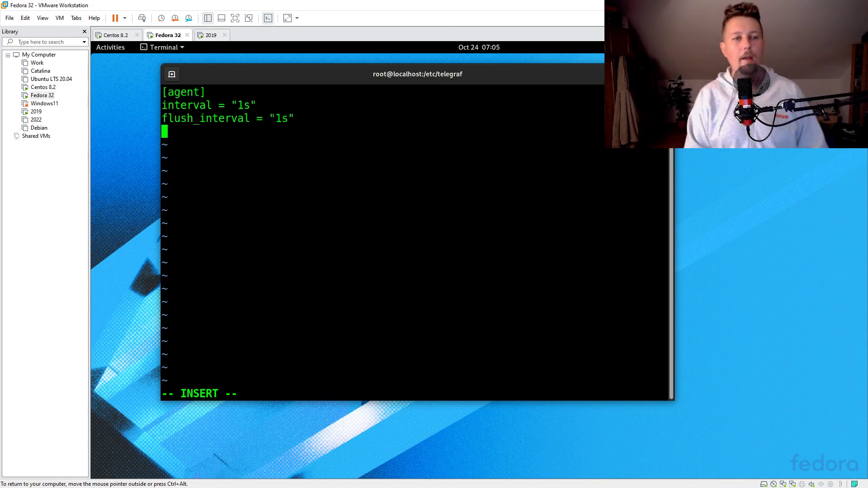
Add an [[inputs.cpu]] section with percpu = false and totalcpu = true
type("[]")
key("Left")
key("Left")
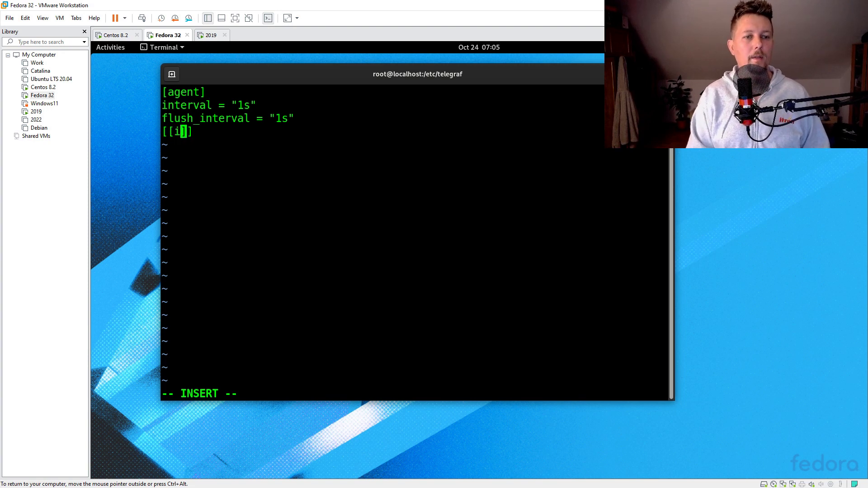
type("input")
type("s.cpu")
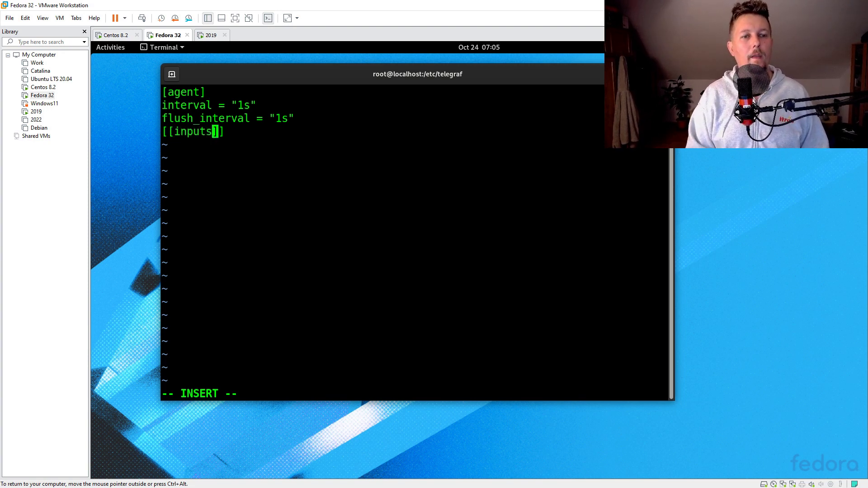
key("Right")
key("Right")
key("Return")
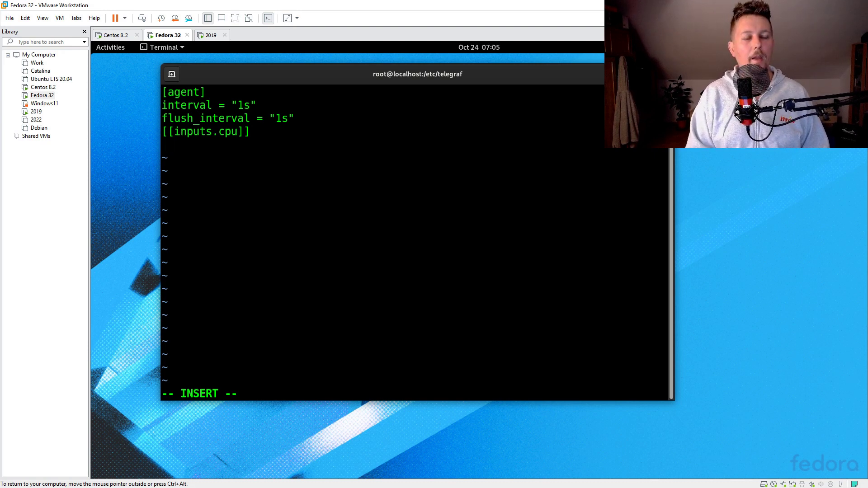
type("percpu = ")
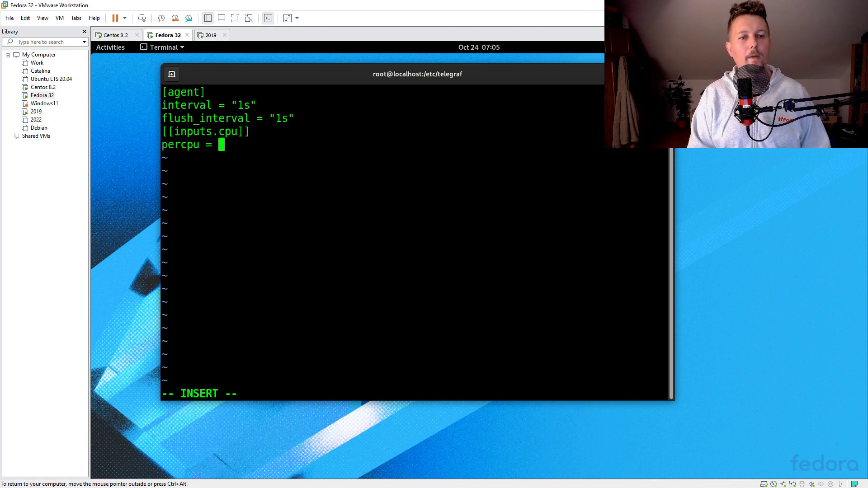
type("false")
key("Return")
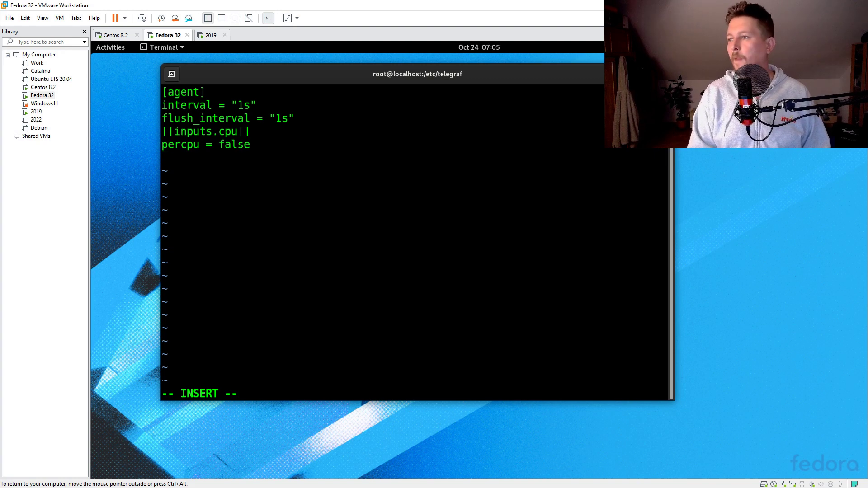
type("totalcpu")
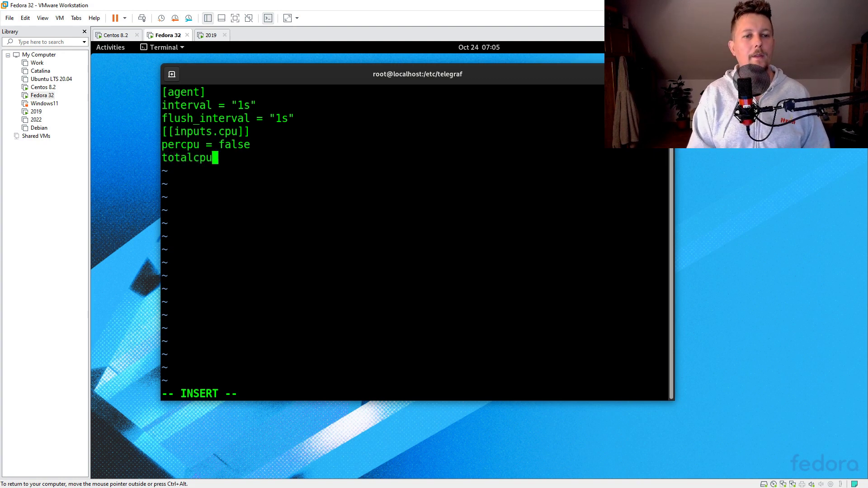
type(" = true")
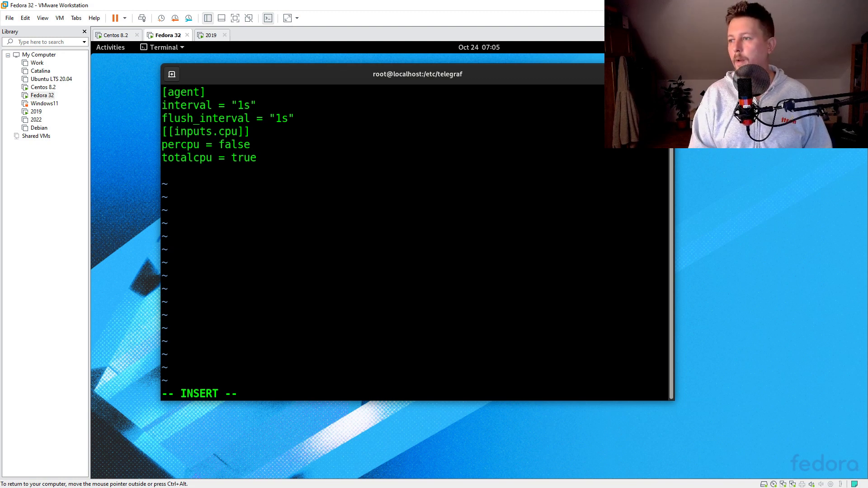
type("[outputs]")
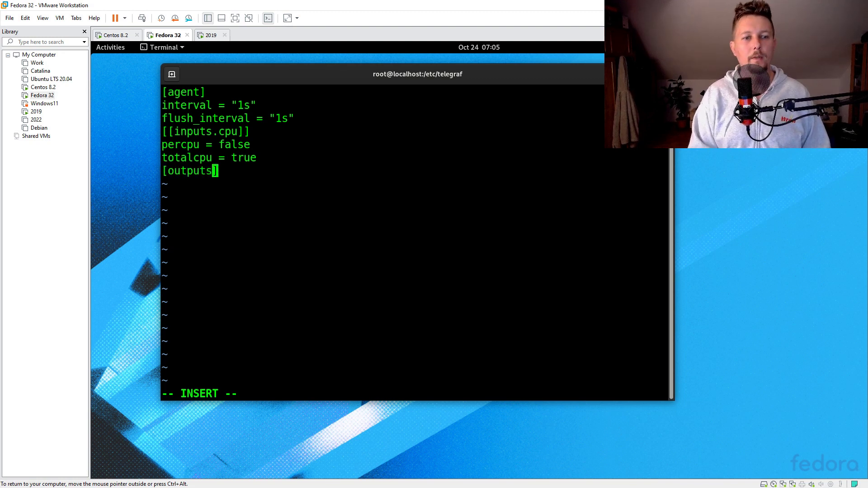
type(".websocket")
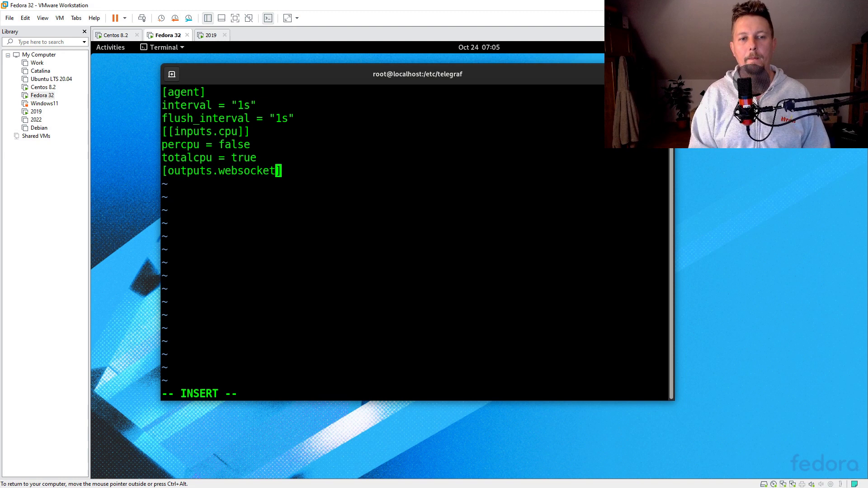
Turn the outputs line into a [[outputs.websocket]] section header
key("End")
key("Return")
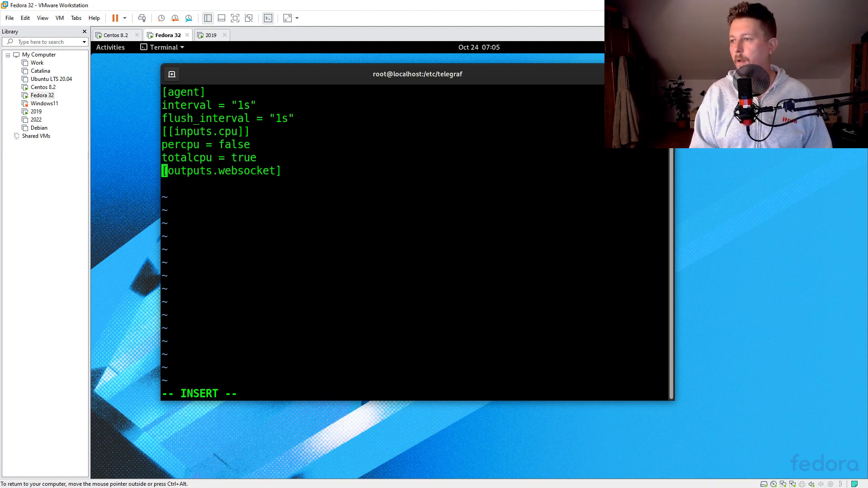
type("[")
key("End")
type("]")
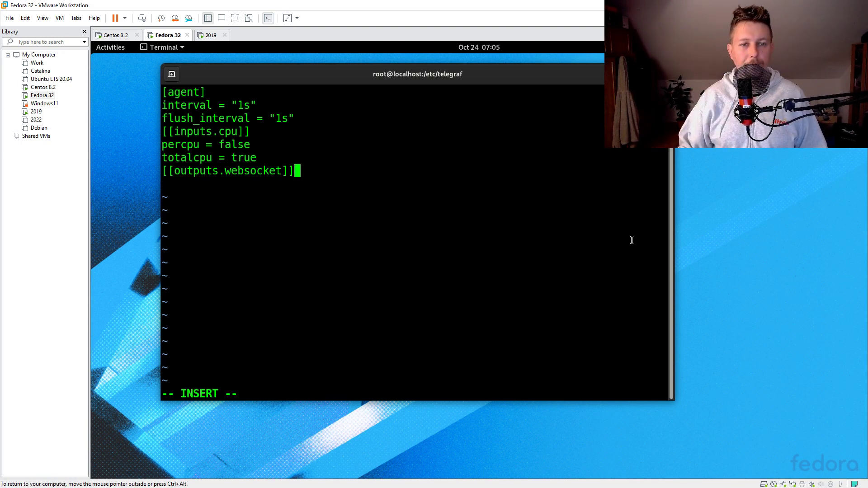
Set the websocket url to ws://192.168.56.2:3000/api/live/push/fedora_stream
key("Return")
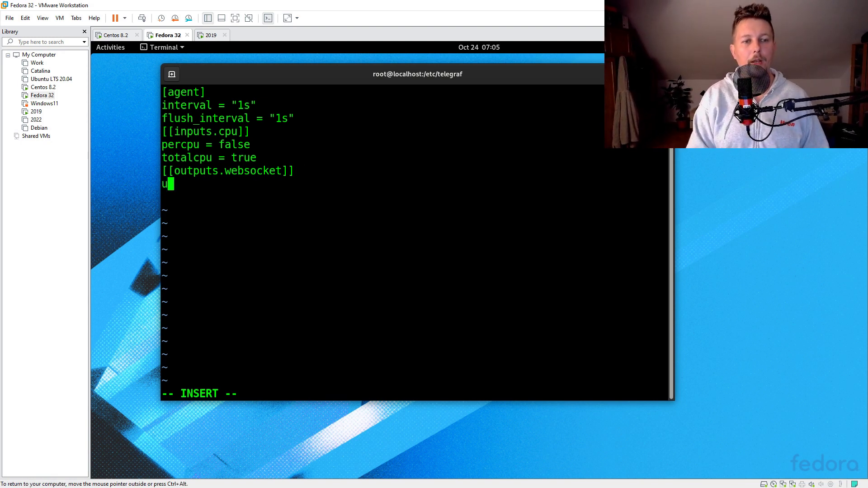
type("url")
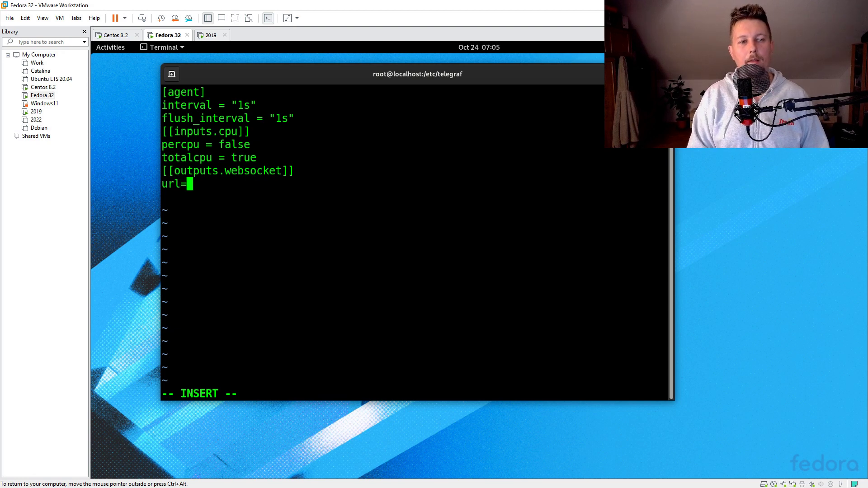
type("=\"\"")
key("Left")
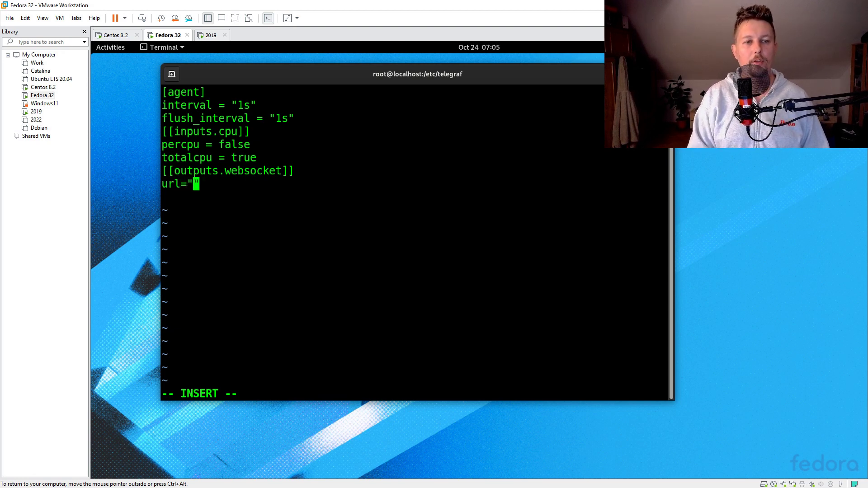
type("ws::")
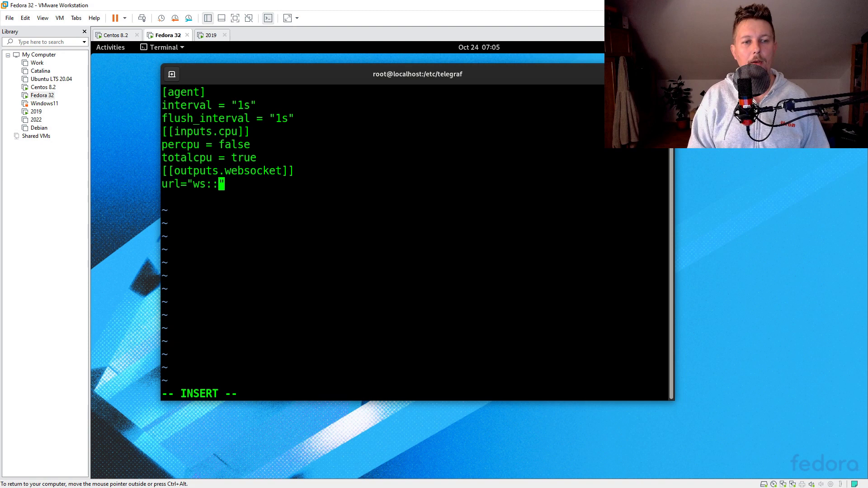
type("/")
type("localhost:300")
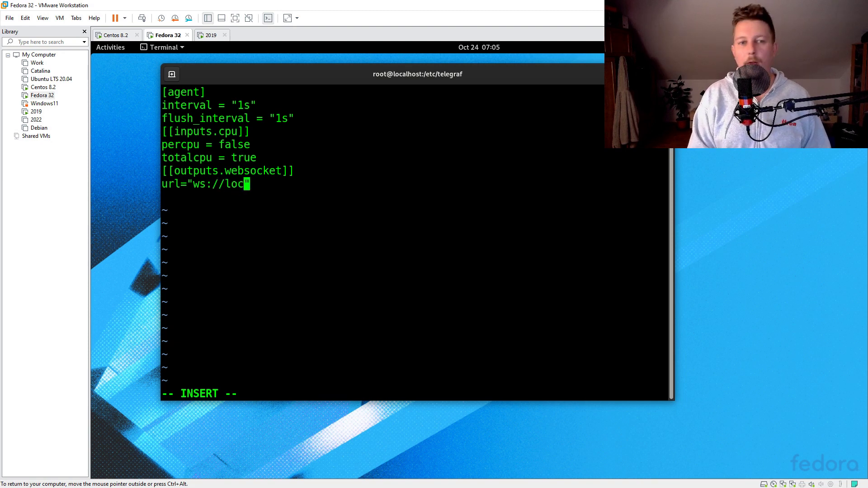
type("0/")
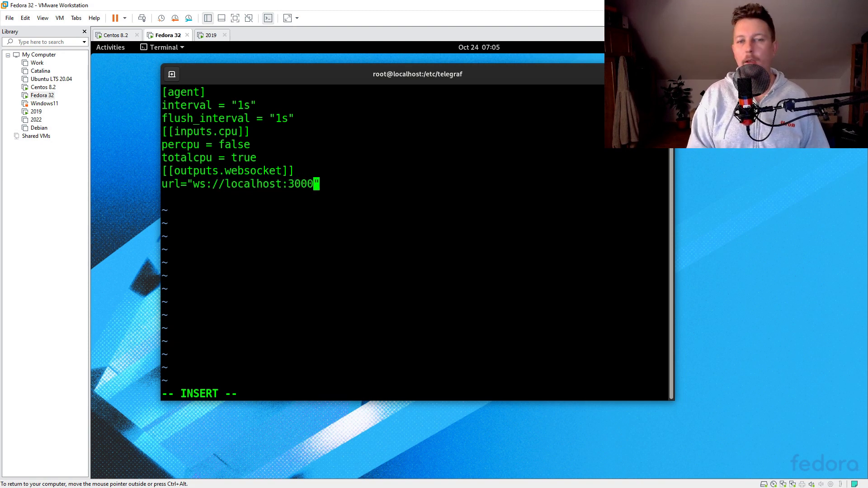
type("apui")
key("BackSpace")
key("BackSpace")
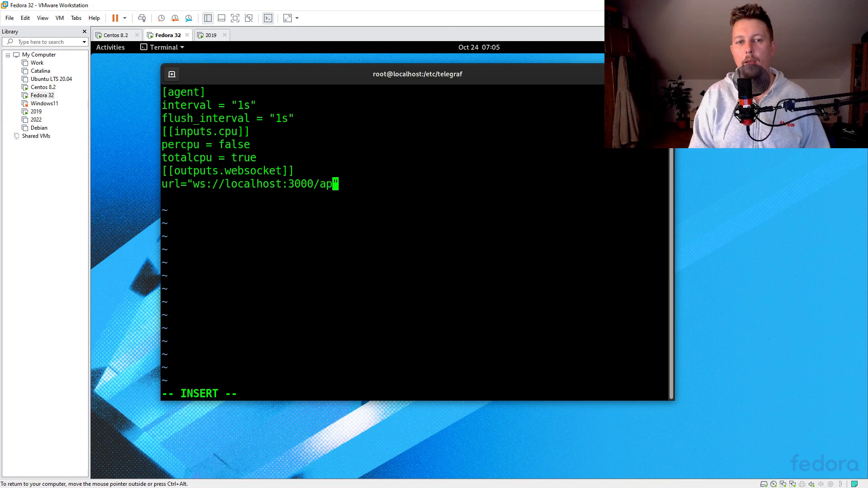
type("i/")
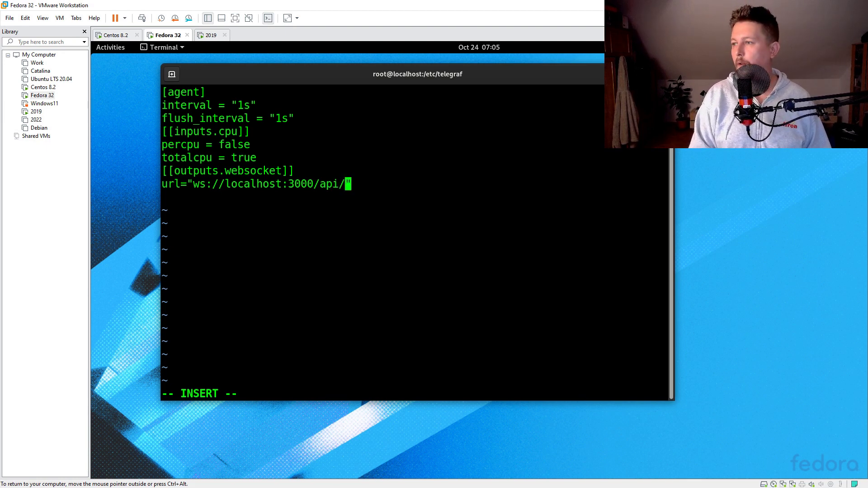
type("live/push/")
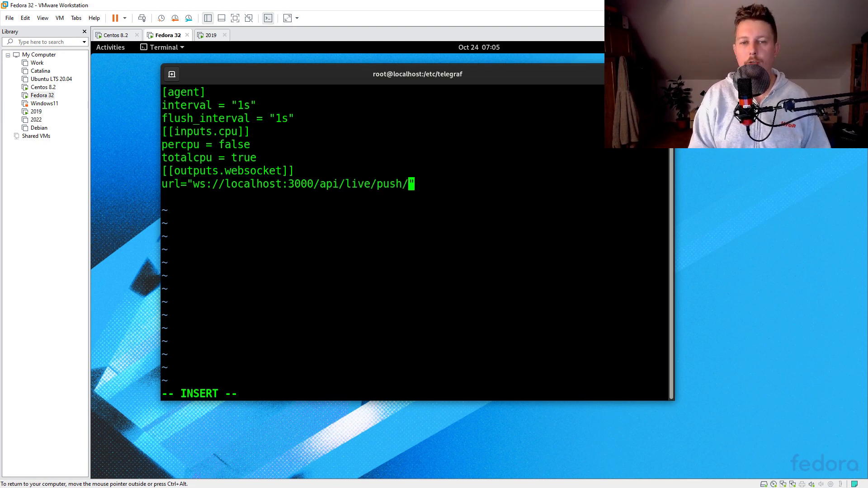
type("fedora_")
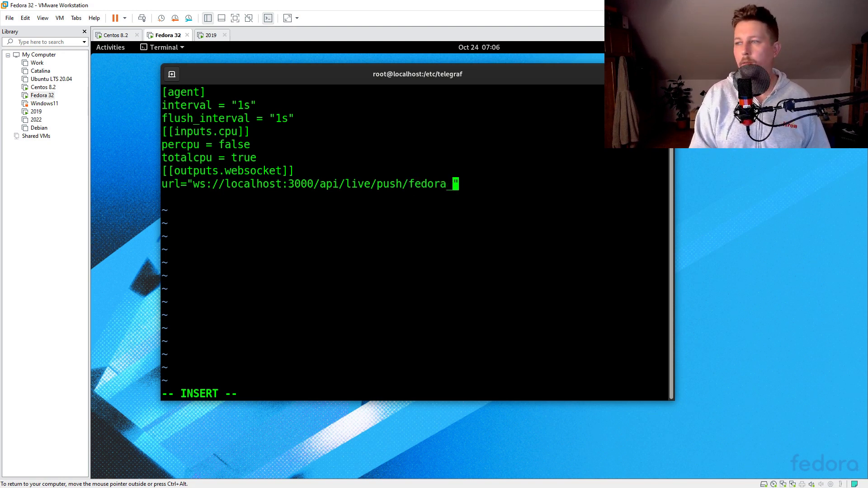
type("stream")
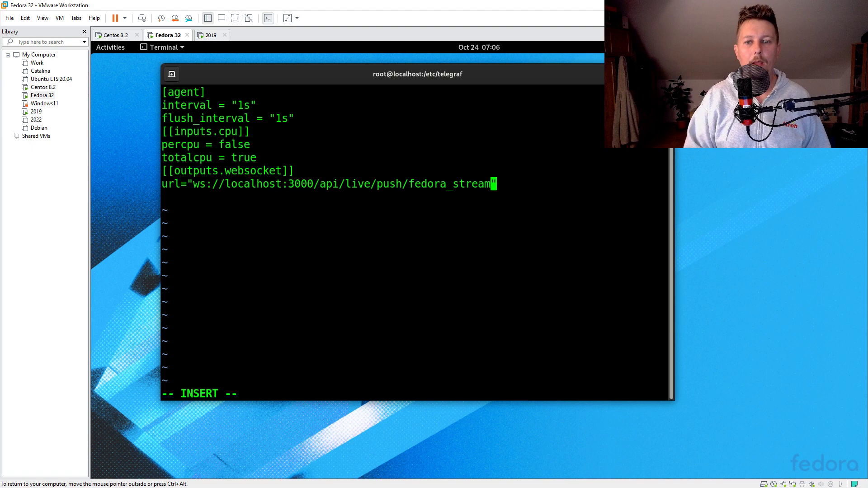
key("Left")
key("Left")
key("Left")
key("Left")
key("Left")
key("Left")
key("Left")
key("Left")
key("Left")
key("Left")
key("Left")
key("Left")
key("Left")
key("Left")
key("Left")
key("Left")
key("Left")
key("Left")
key("Left")
key("Left")
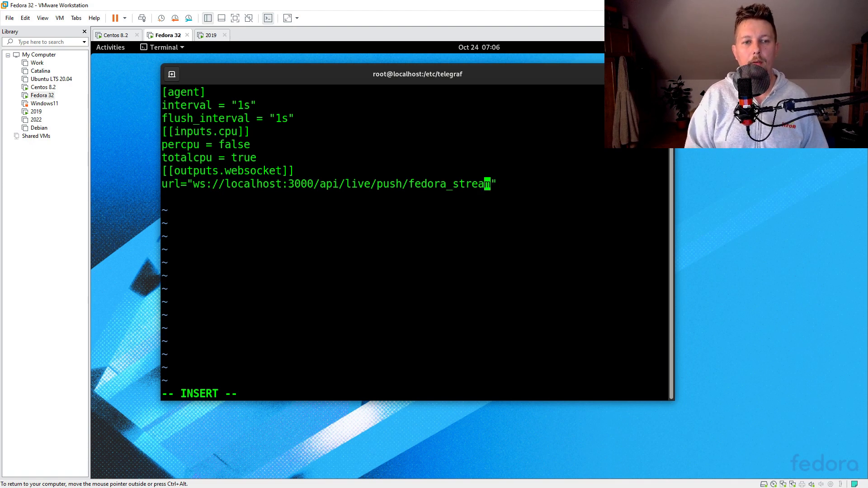
key("BackSpace")
key("BackSpace")
key("BackSpace")
key("BackSpace")
key("BackSpace")
key("BackSpace")
key("BackSpace")
key("BackSpace")
key("BackSpace")
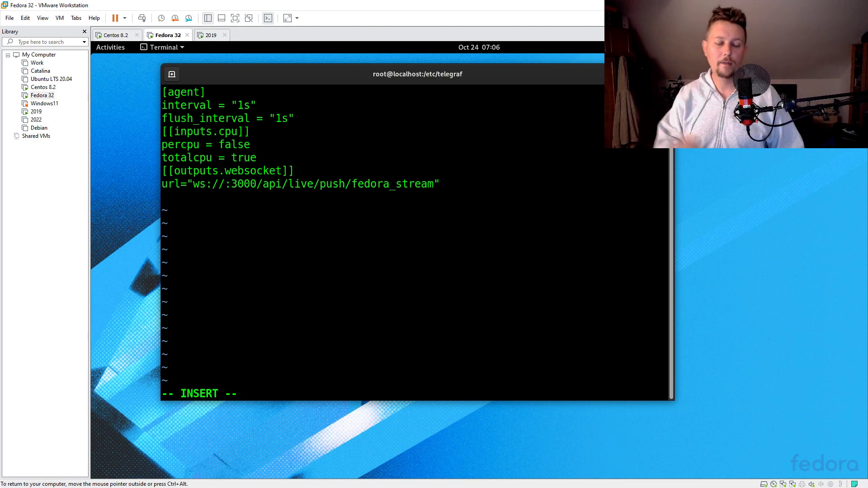
type("192.15")
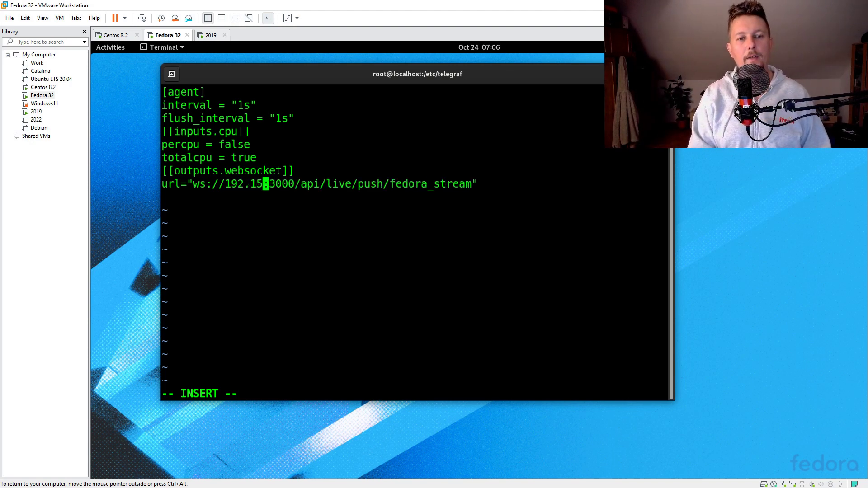
type("8.56.")
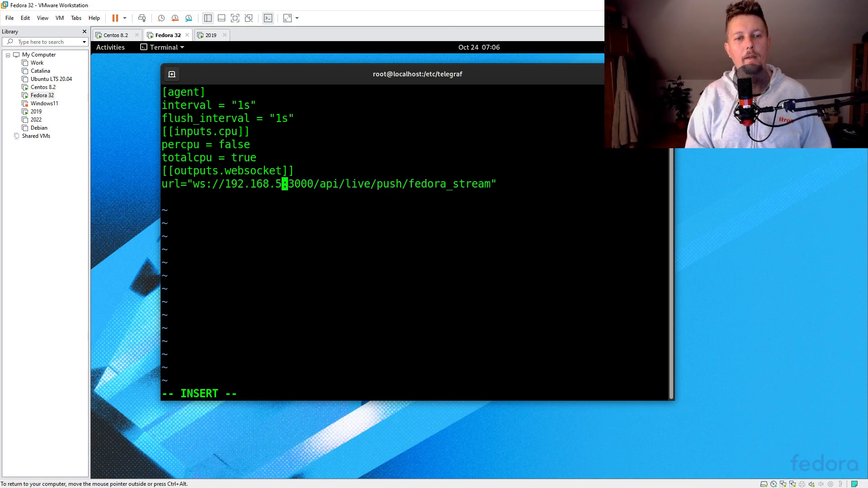
type("2")
key("End")
Add data_format = "influxdb" below the websocket url
key("Return")
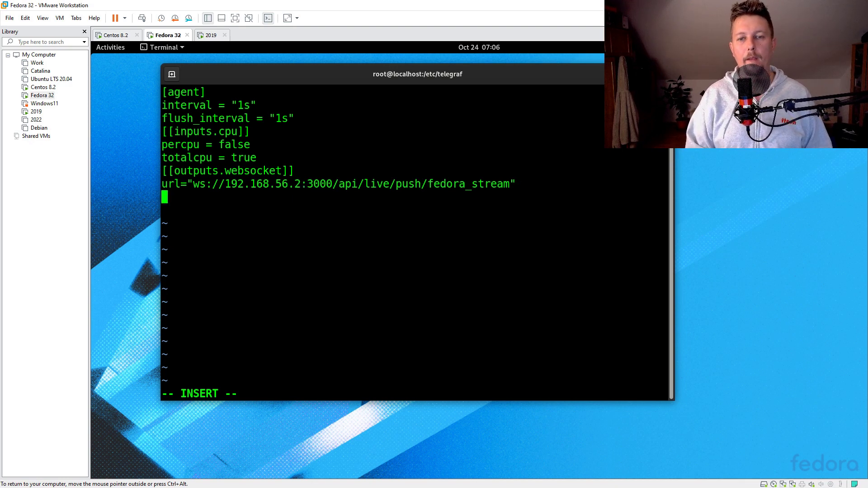
type("dat")
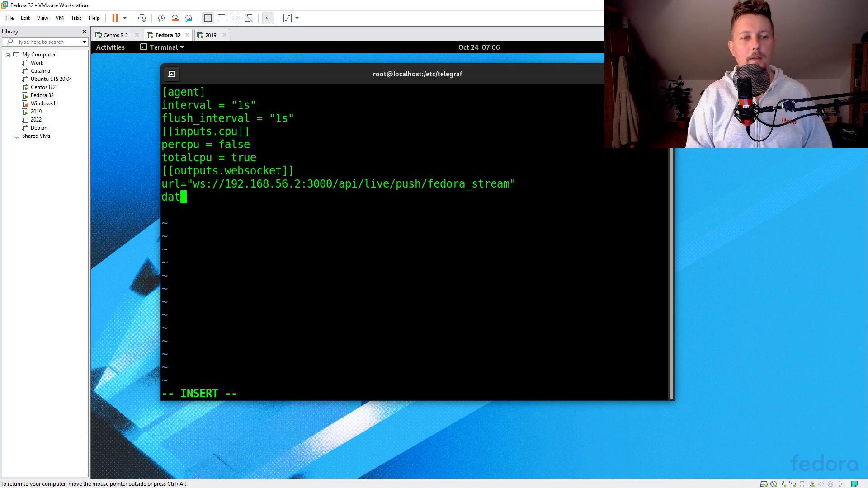
type("a_format = \"\"")
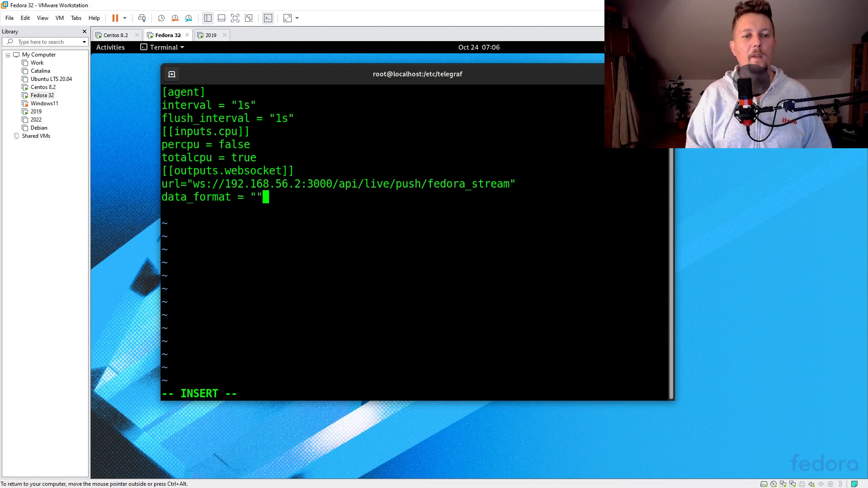
key("Left")
type("inl")
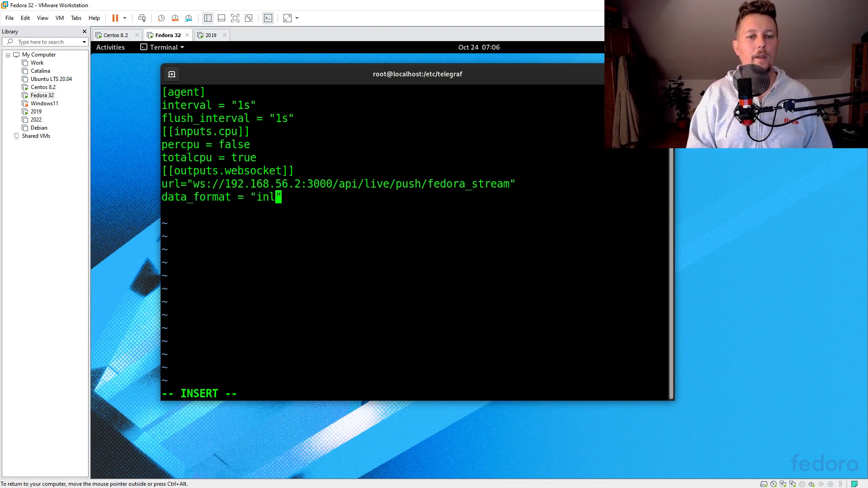
type("fluxdbv")
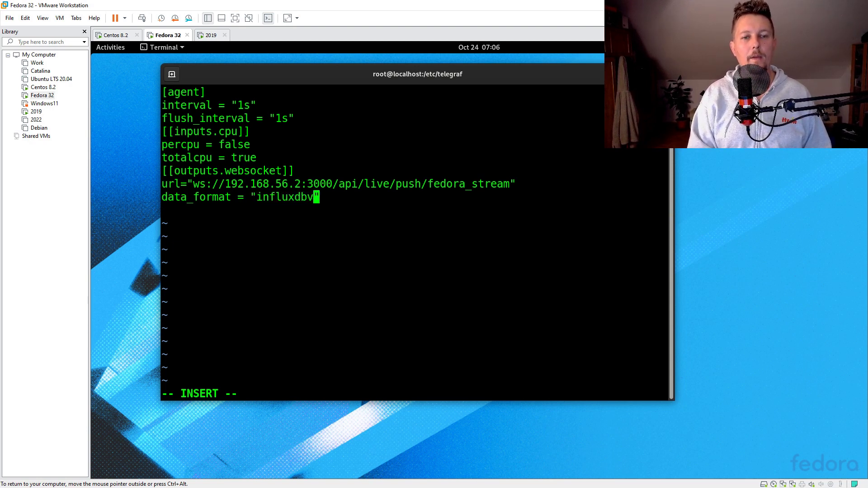
key("End")
key("Return")
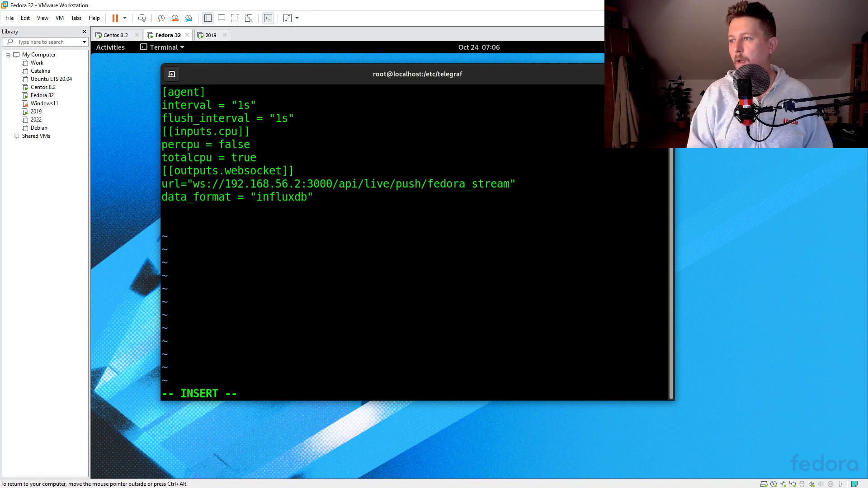
Add an [outputs.websocket.headers] section with Authorization = "Bearer "
type("[outputs.")
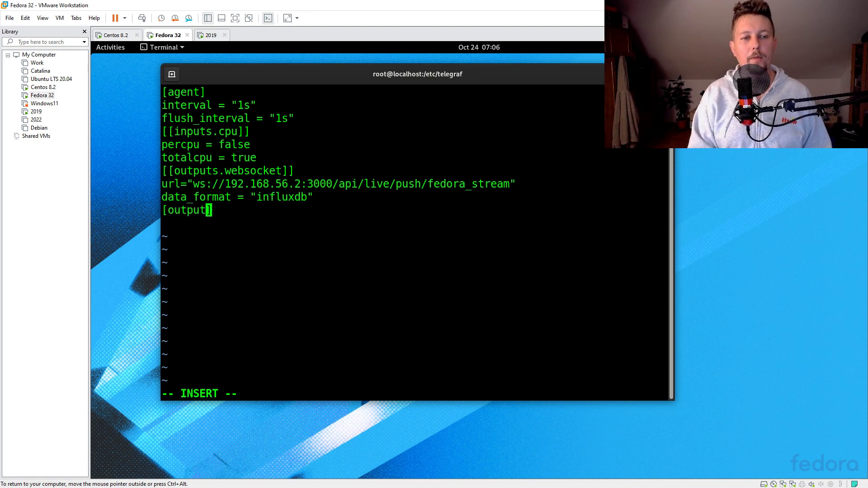
type("webso ck")
key("BackSpace")
key("BackSpace")
key("BackSpace")
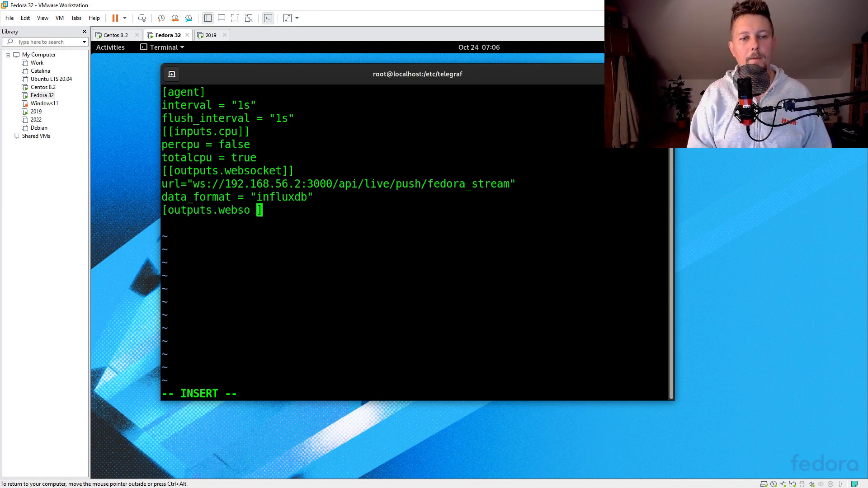
type("cket.headers]")
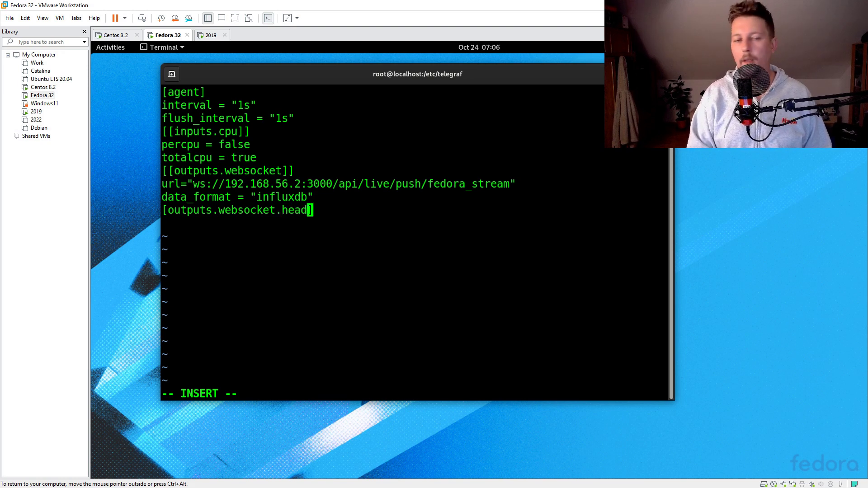
key("Return")
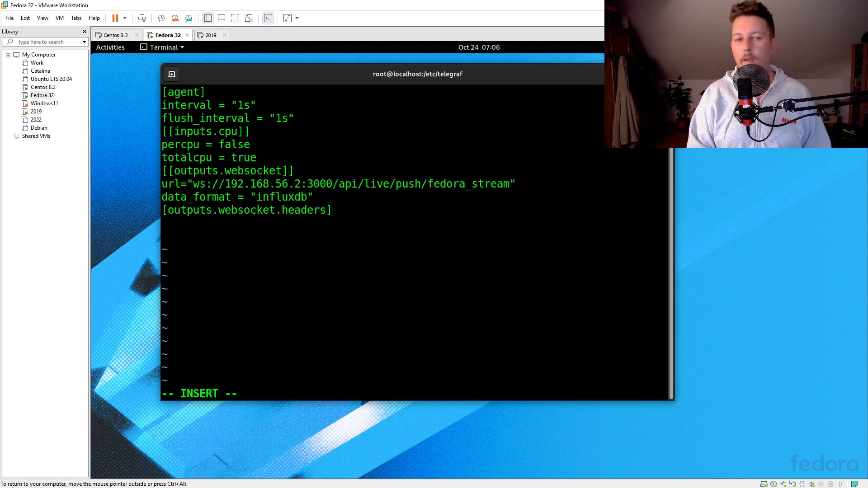
type("Authori")
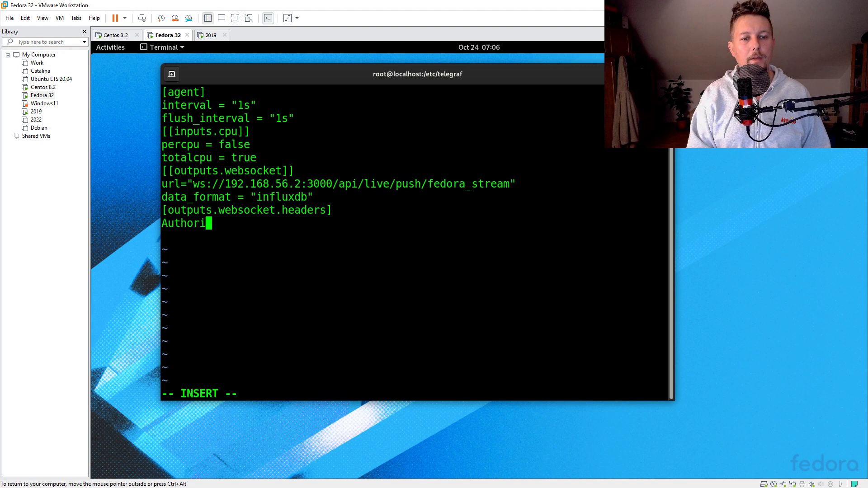
type("zta")
key("BackSpace")
key("BackSpace")
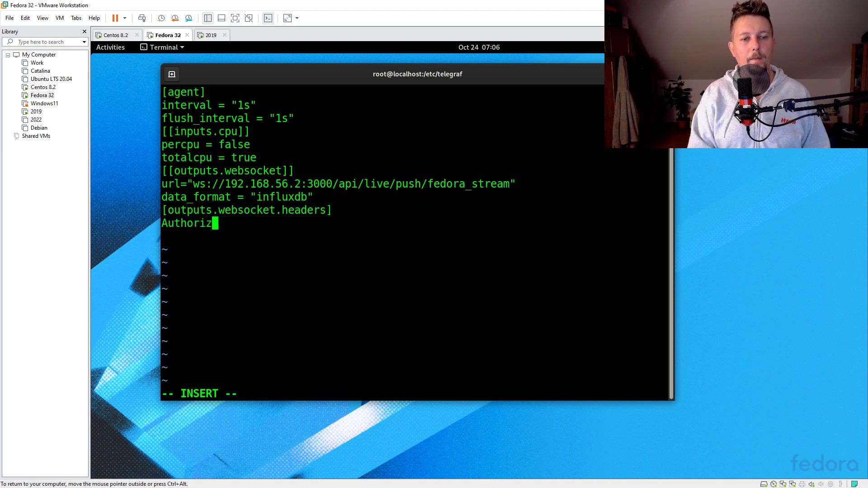
type("ation = \"\"")
key("Left")
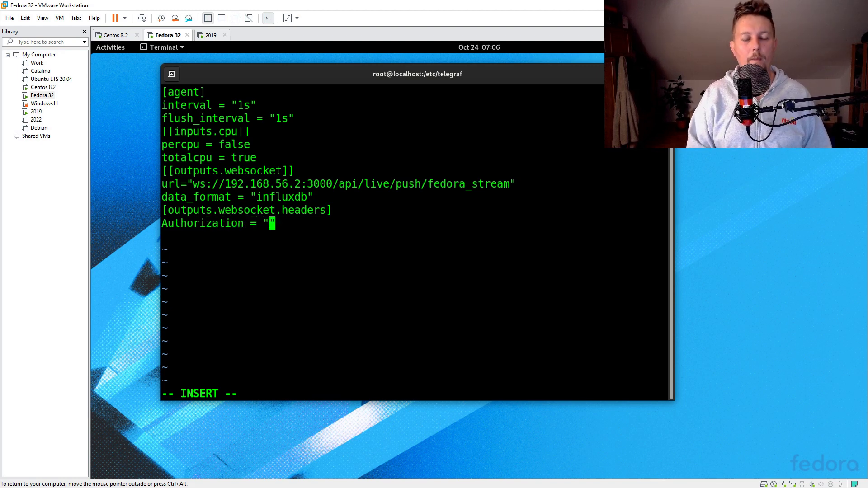
type("Bera")
key("BackSpace")
key("BackSpace")
type("aree")
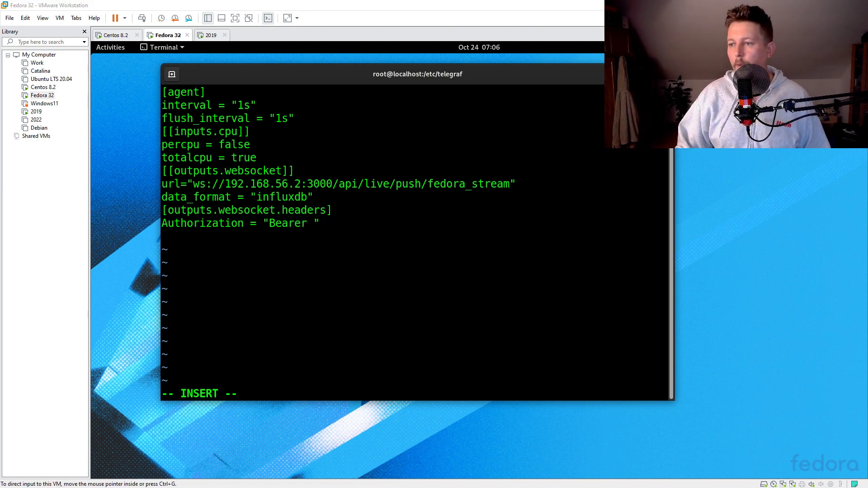
Copy the Grafana API key and paste it after Bearer in the Authorization header
key("alt+Tab")
left_click(582, 141)
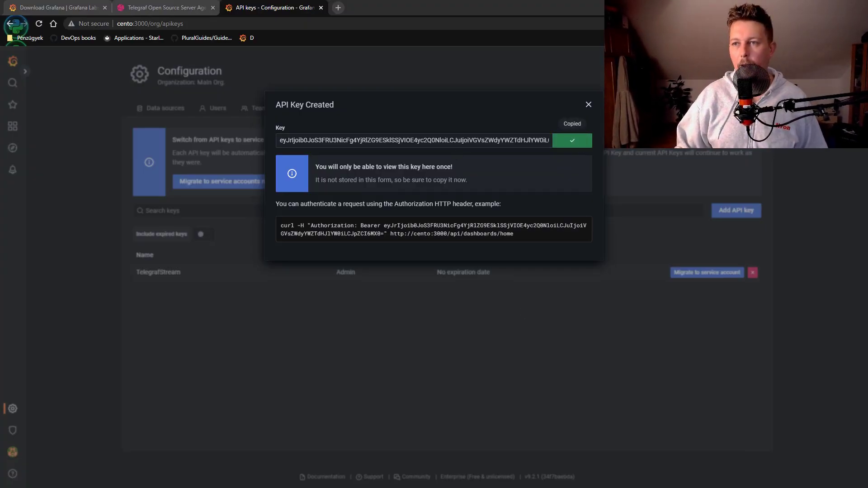
key("alt+Tab")
right_click(389, 245)
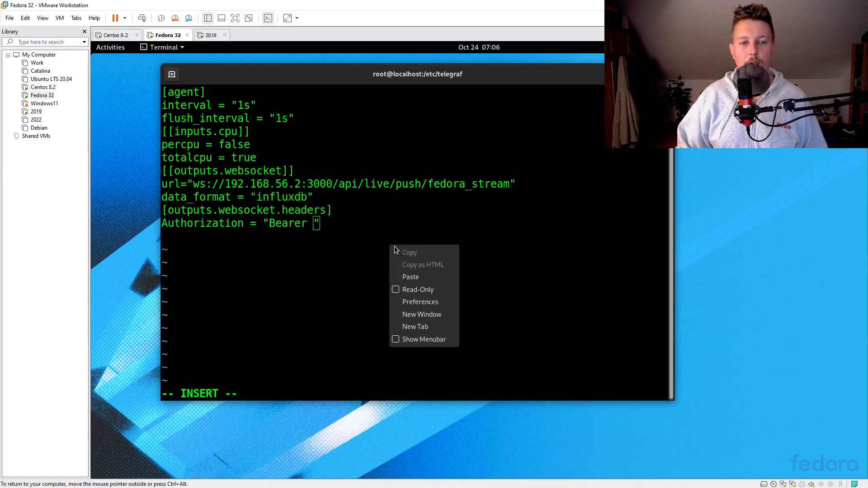
left_click(450, 279)
key("Escape")
Save telegraf.conf and test-run telegraf --config.file=telegraf.conf
type(":wq!")
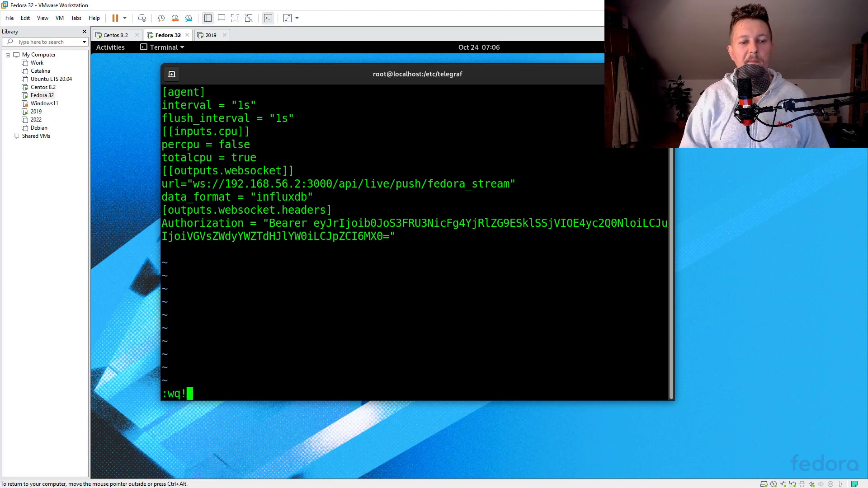
key("Return")
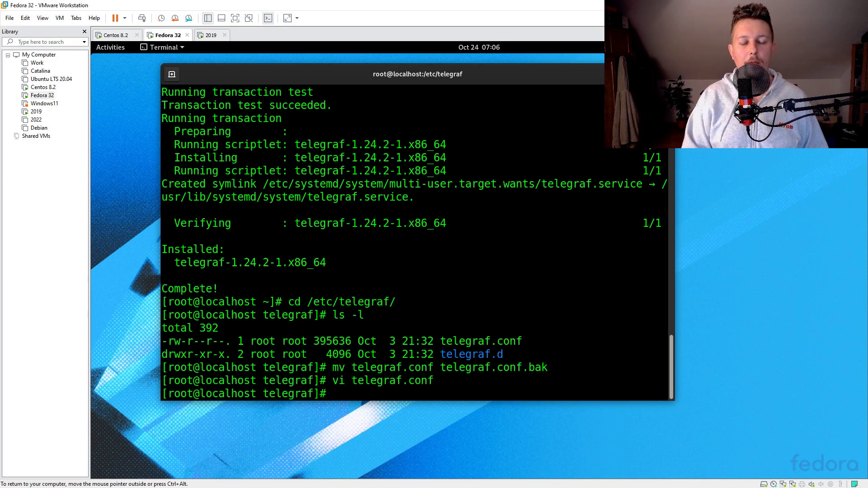
type("tele")
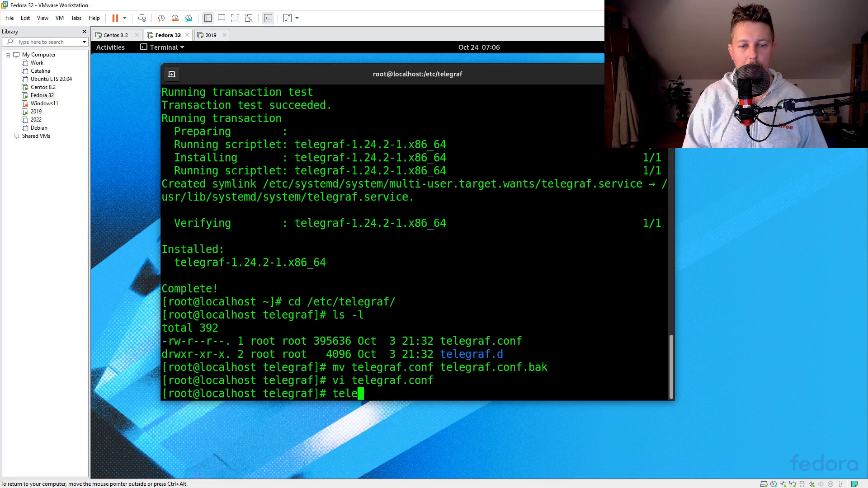
type("graf --config.file=")
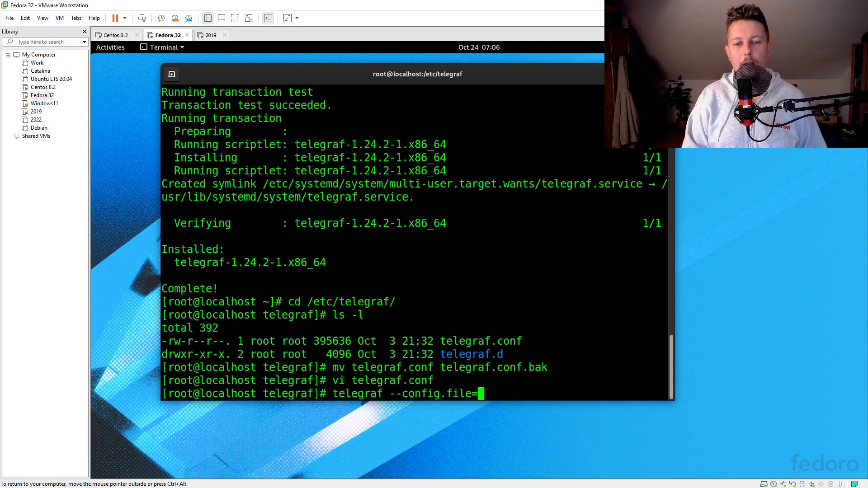
type("telegra")
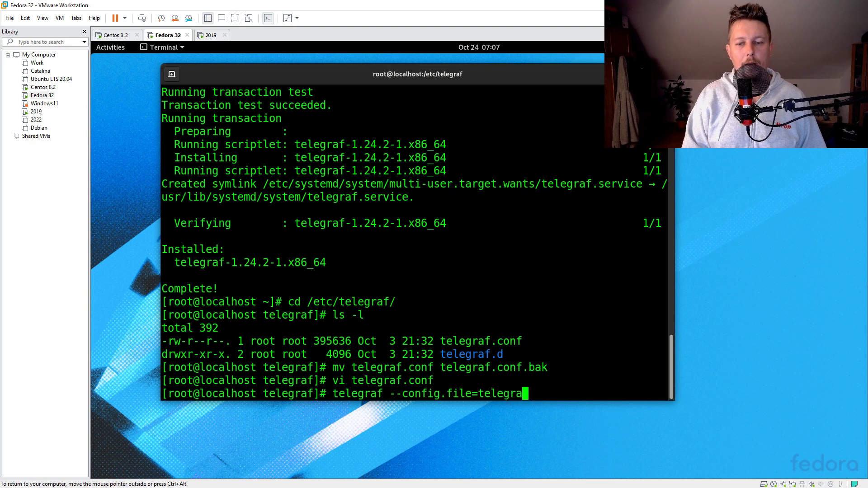
type("f.conf")
key("Return")
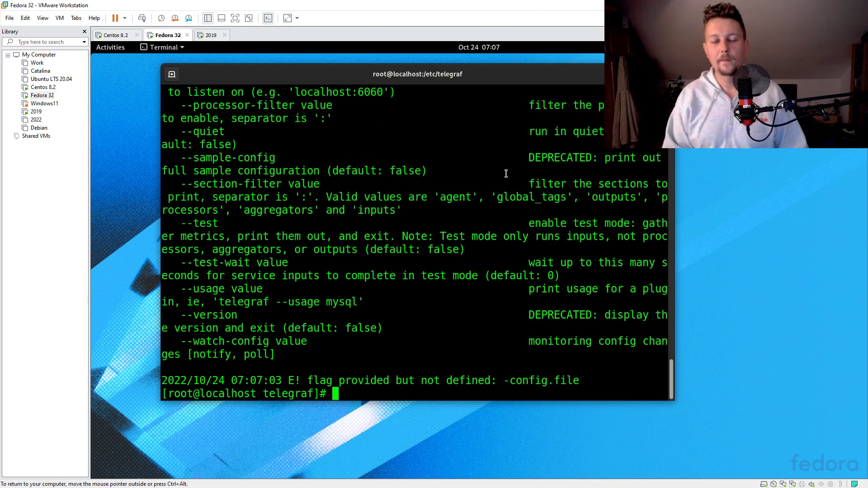
Rerun with the corrected --config flag, hit the invalid influxdb format error, and reopen telegraf.conf
key("Up")
key("Left")
key("Left")
key("Left")
key("Left")
key("Left")
key("Left")
key("Left")
key("Left")
key("Left")
key("Left")
key("Left")
key("Left")
key("Left")
key("Left")
key("Left")
key("Left")
key("Left")
key("Left")
key("Left")
key("Left")
key("Right")
key("Right")
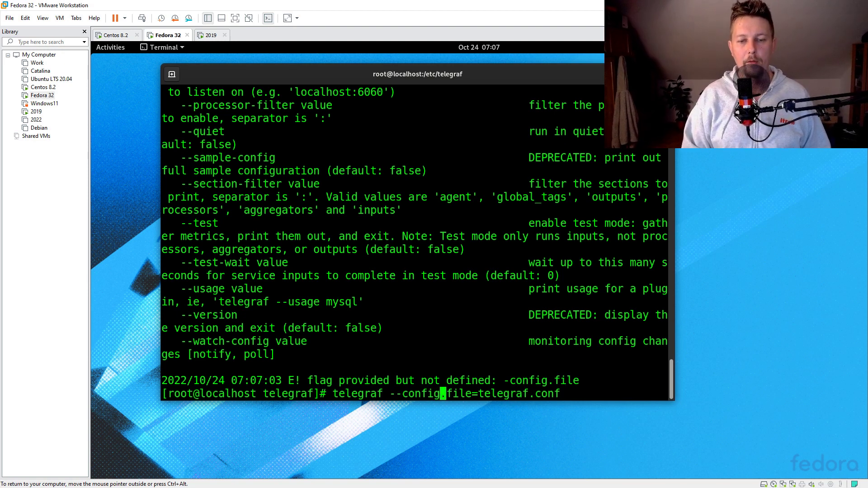
key("Delete")
key("Delete")
key("Delete")
key("Delete")
key("Delete")
key("Return")
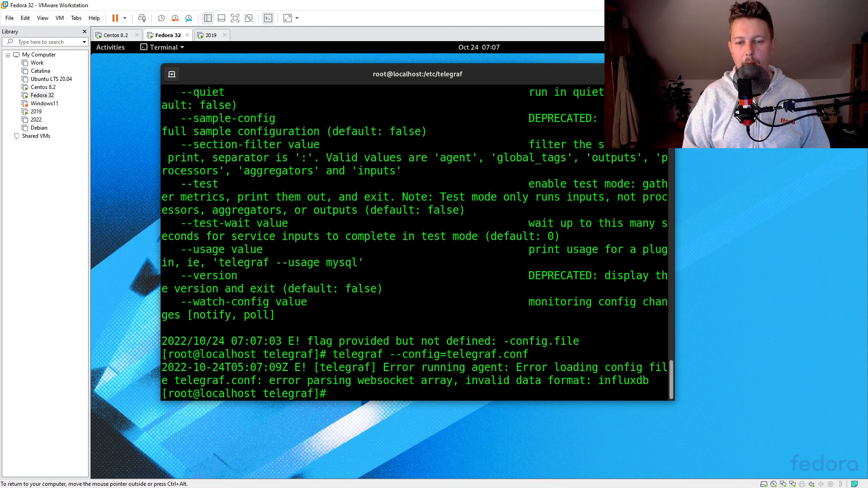
key("Up")
key("Up")
key("Up")
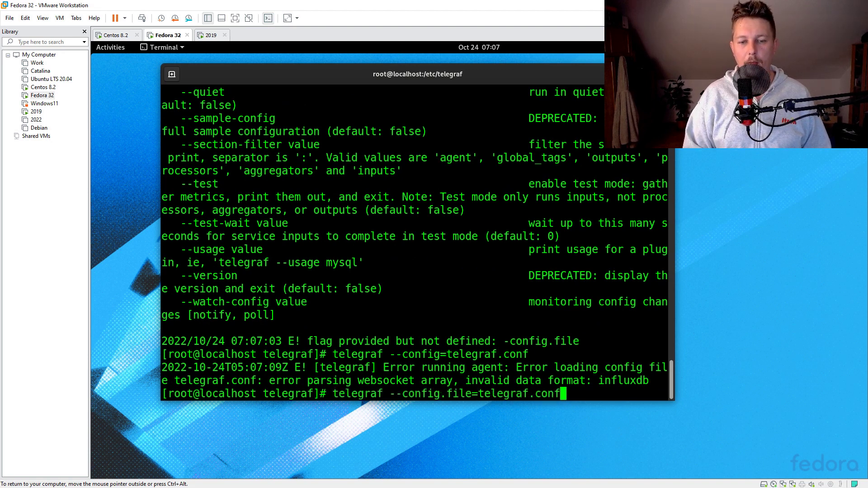
key("Return")
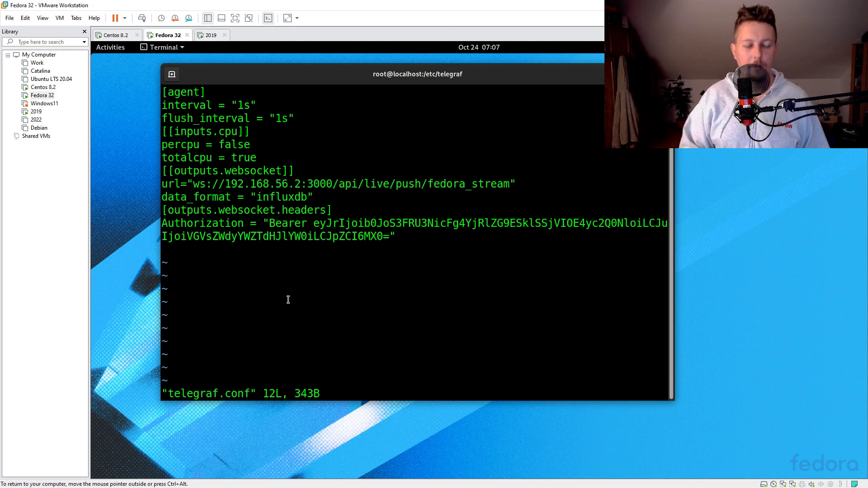
Change data_format from "influxdb" to "influx" and save telegraf.conf
key("i")
key("Down")
key("Down")
key("Down")
key("Down")
key("Down")
key("Down")
key("Down")
key("Down")
key("Up")
key("End")
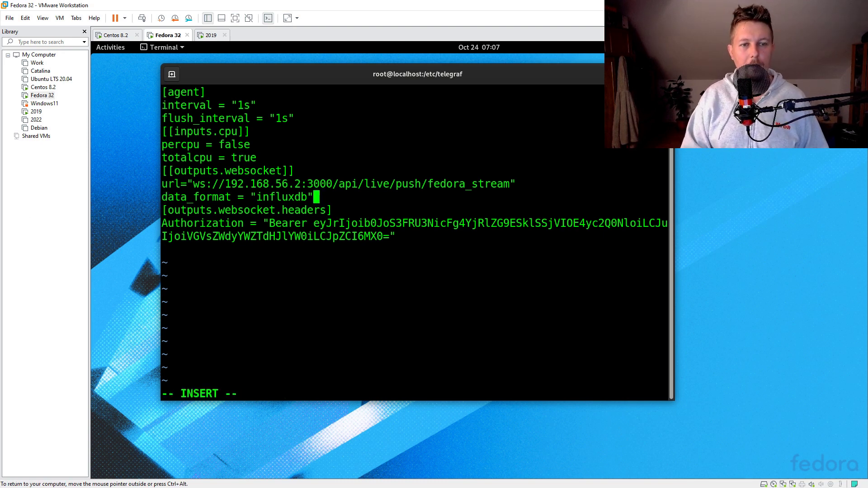
key("BackSpace")
key("Escape")
type(":wq")
key("Return")
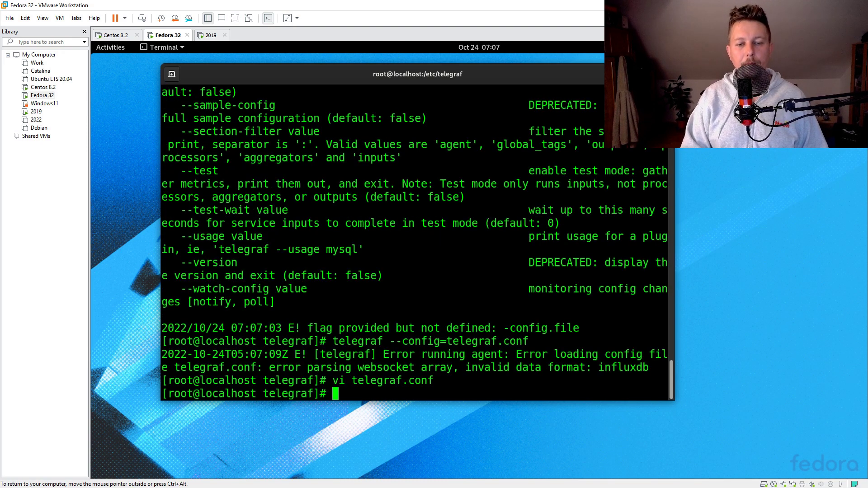
Rerun telegraf --config=telegraf.conf, confirm cpu input and websocket output load, then stop it
key("Up")
key("Up")
key("Return")
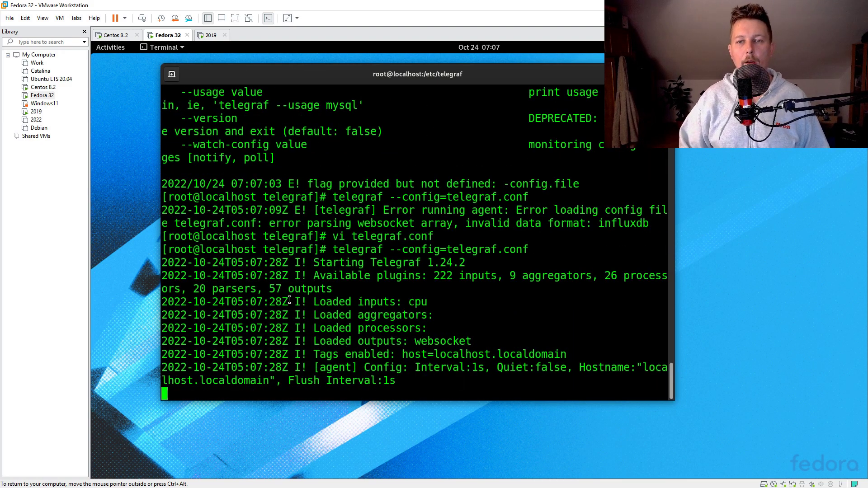
double_click(477, 73)
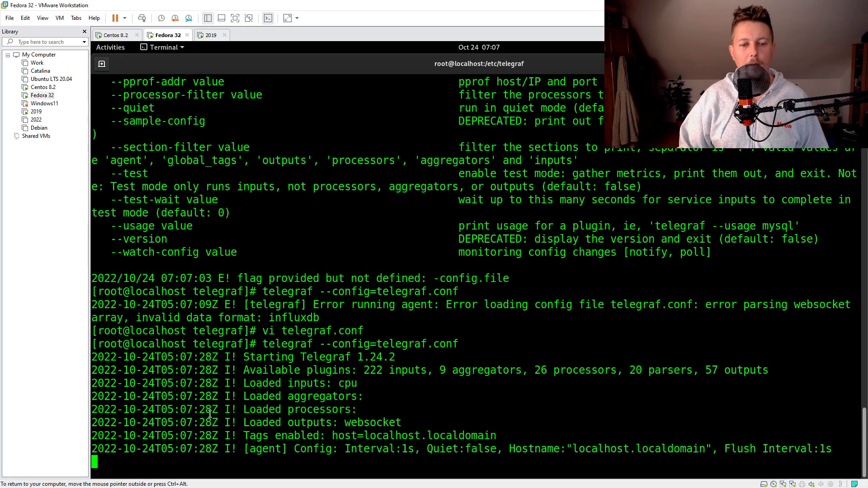
key("ctrl+c")
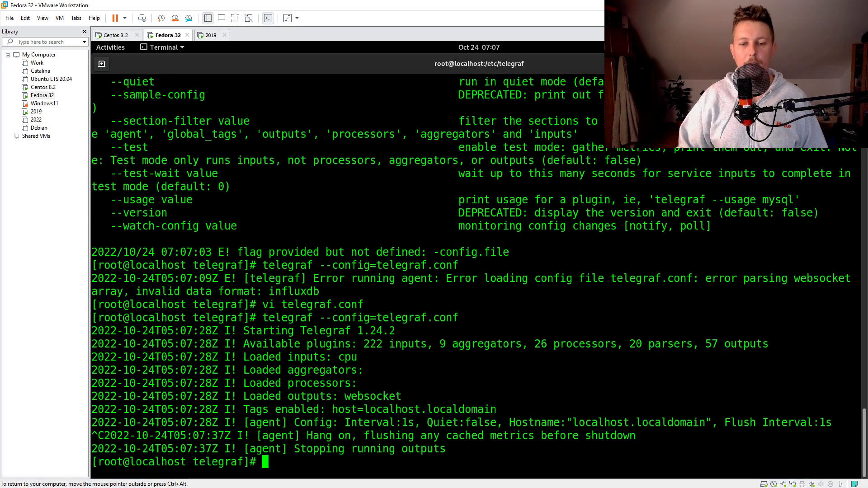
Reopen telegraf.conf in vi and add an [[inputs.mem]] line below the totalcpu setting
key("Up")
key("Up")
key("Return")
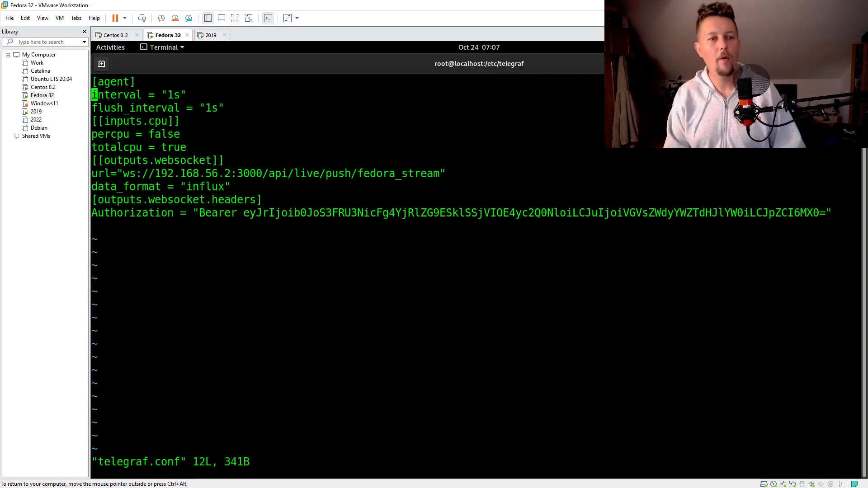
key("A")
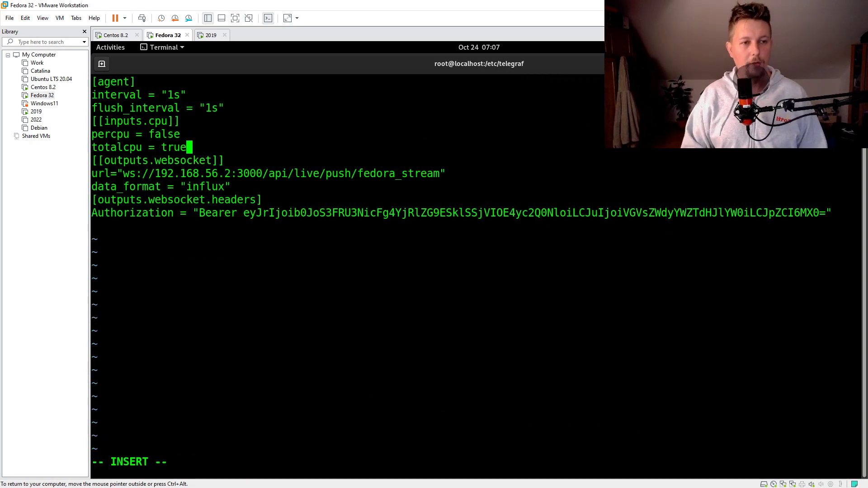
key("Return")
type("[]")
key("Left")
type("[]")
key("Left")
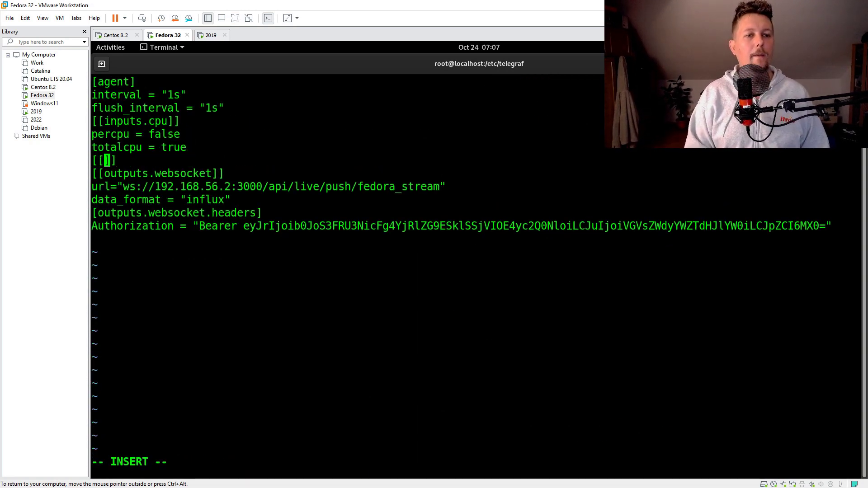
type("inputs.mem")
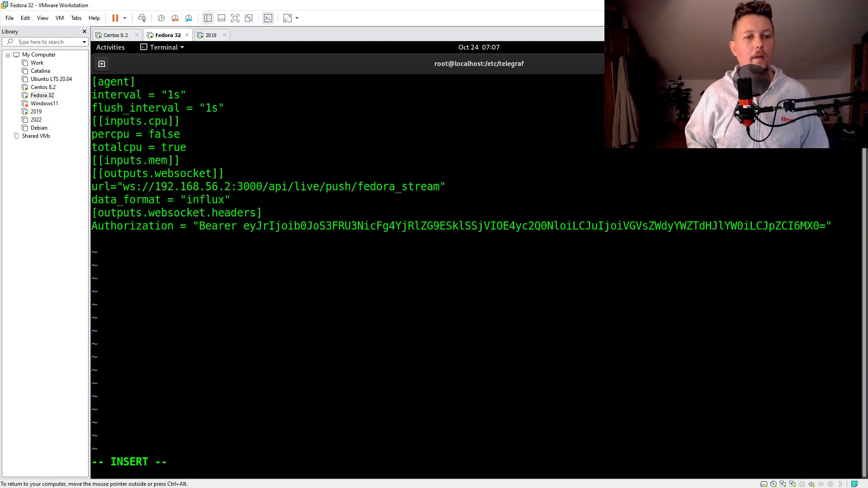
key("ctrl+alt")
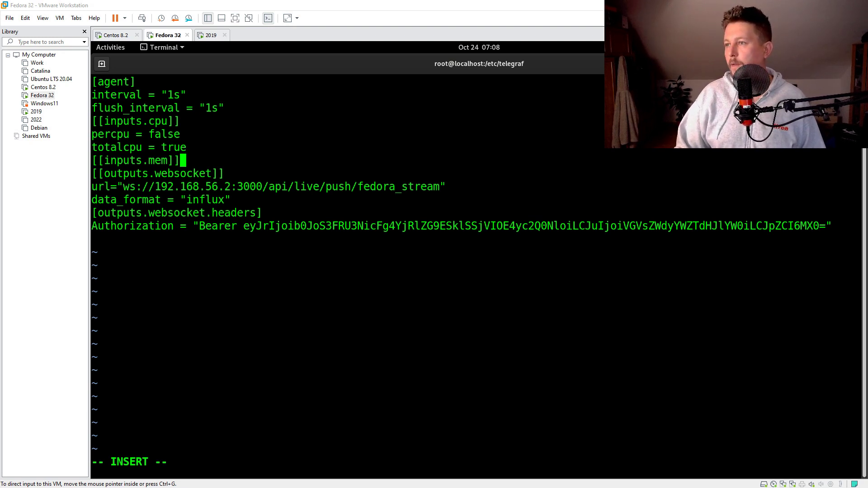
Open the File Input Plugin README from the telegraf inputs plugin list
key("alt+Tab")
double_click(502, 140)
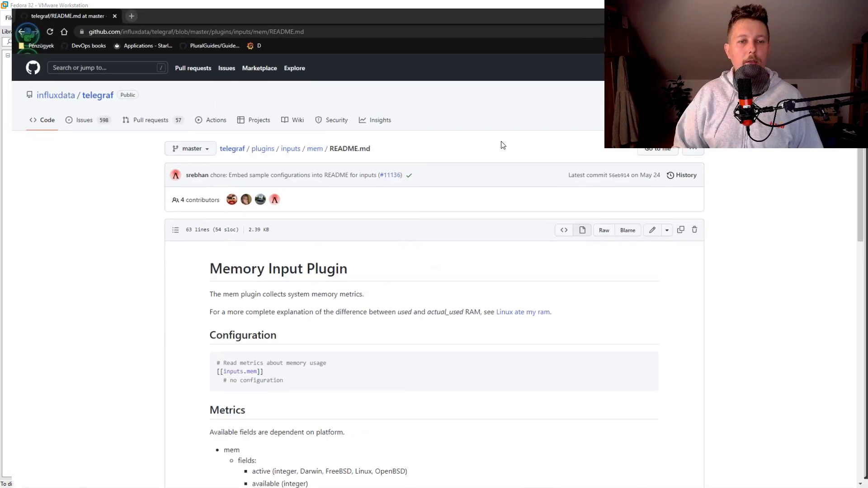
left_click(284, 144)
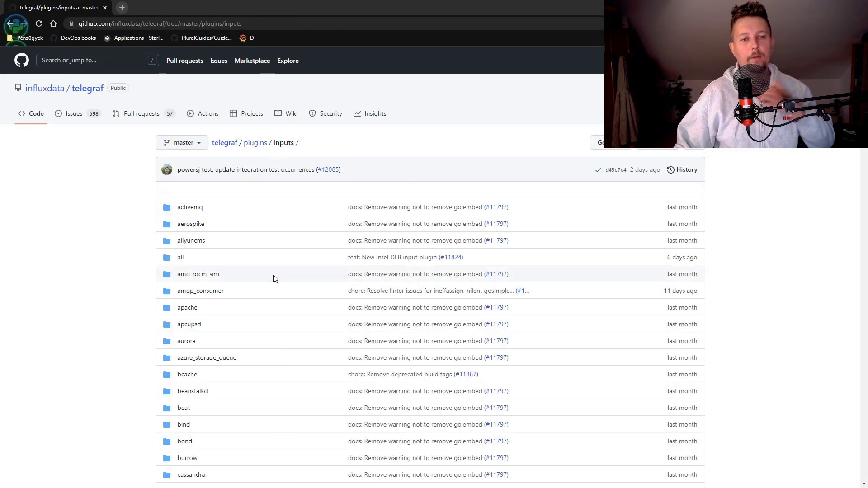
scroll(217, 285, "down", 18)
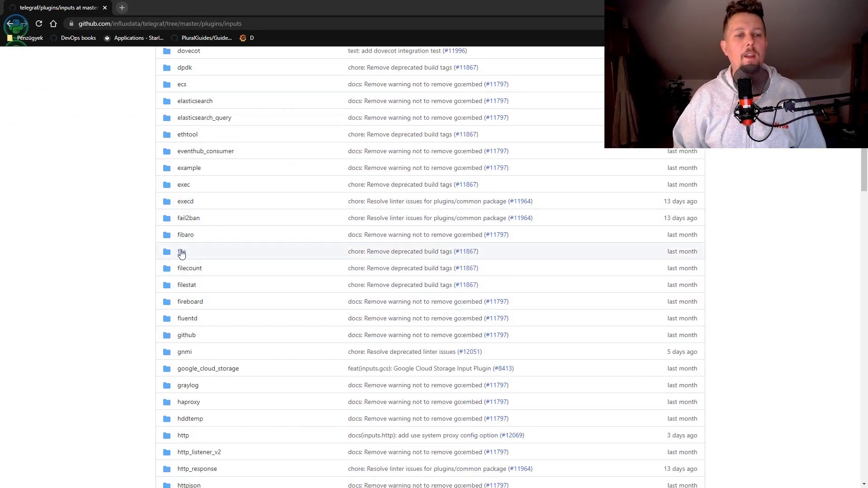
left_click(181, 252)
Select the [[inputs.file]] sample configuration block in the README
scroll(386, 327, "down", 6)
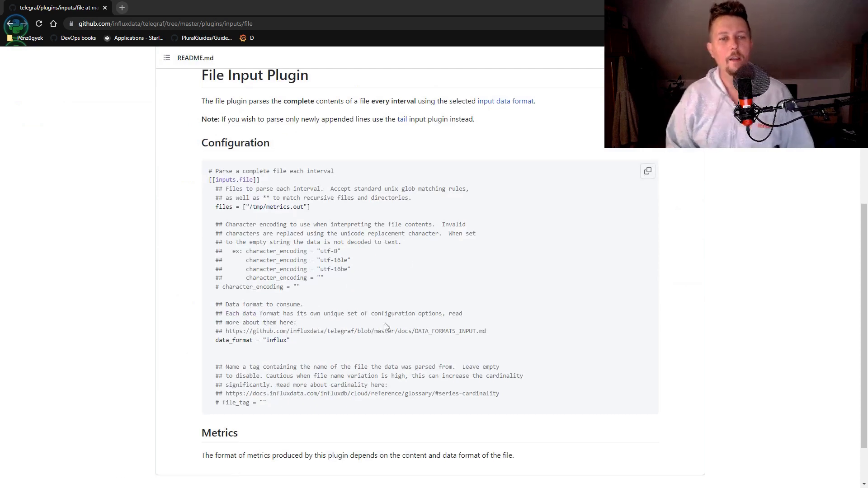
left_click_drag(221, 102, 395, 404)
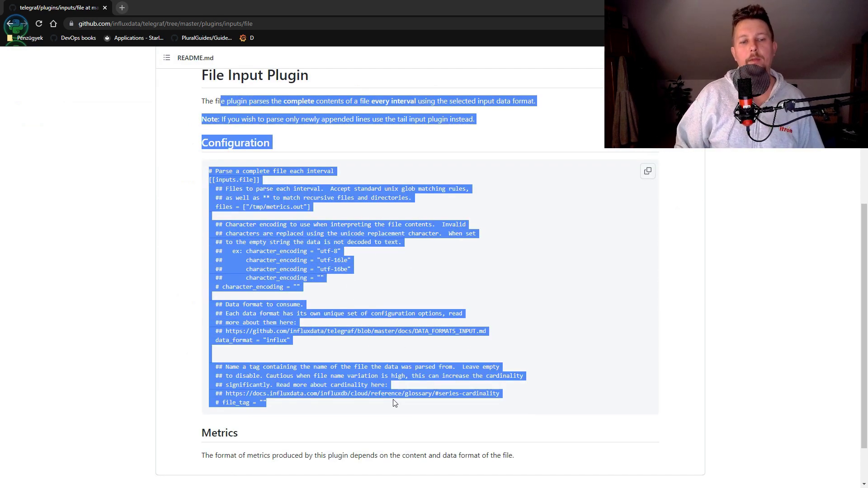
left_click(430, 291)
left_click_drag(215, 179, 453, 391)
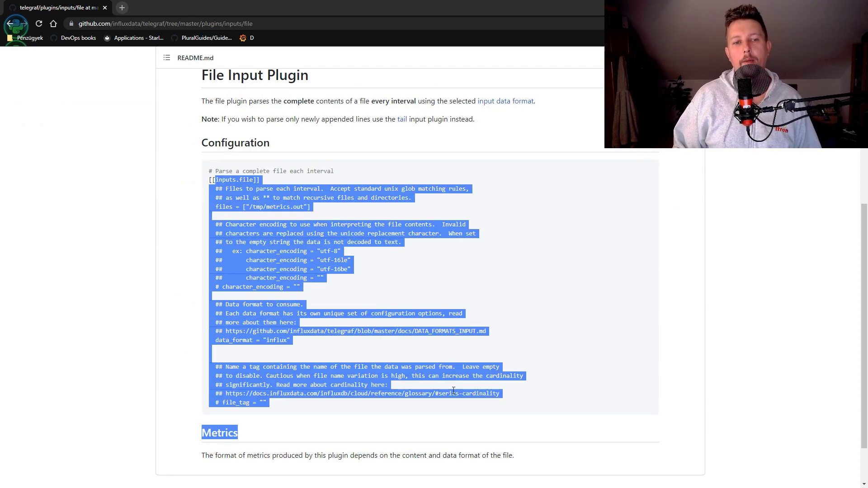
Save telegraf.conf with :wq and test-run telegraf to confirm cpu and mem inputs load
key("alt+Tab")
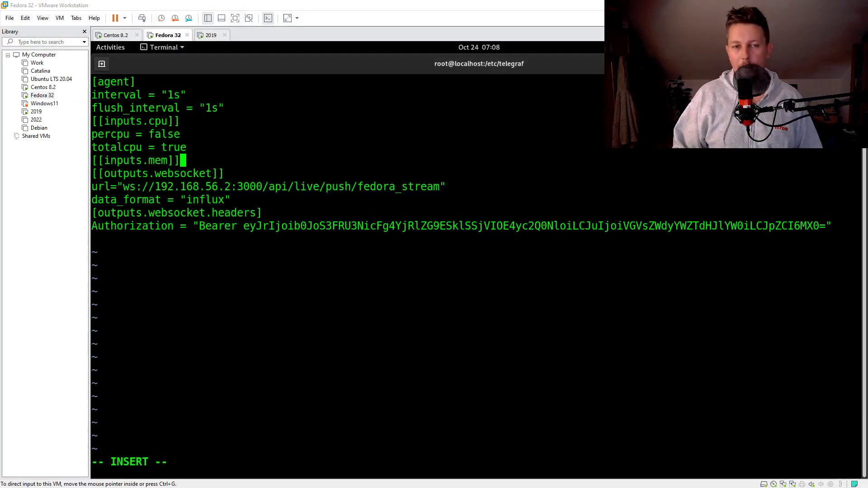
key("Escape")
type(":wq!")
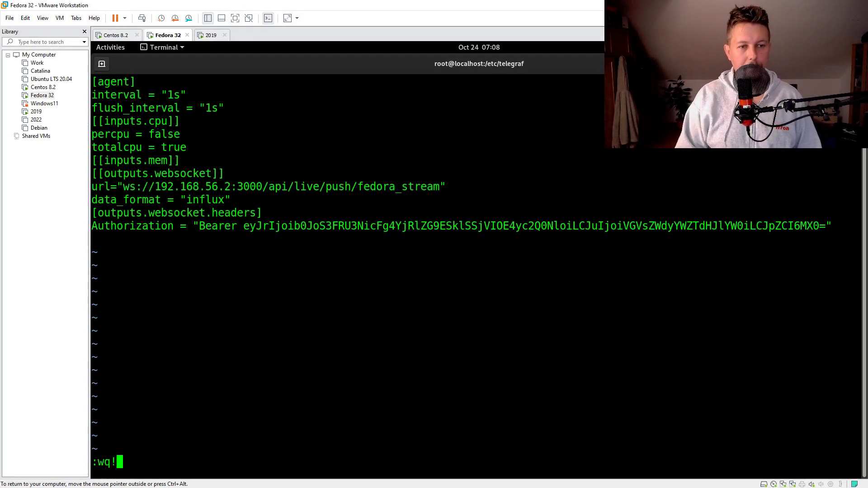
key("Return")
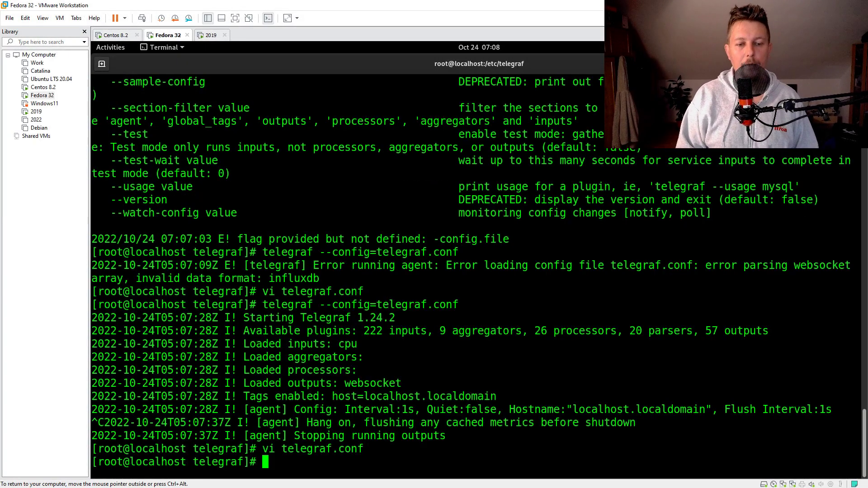
key("Up")
key("Up")
key("Return")
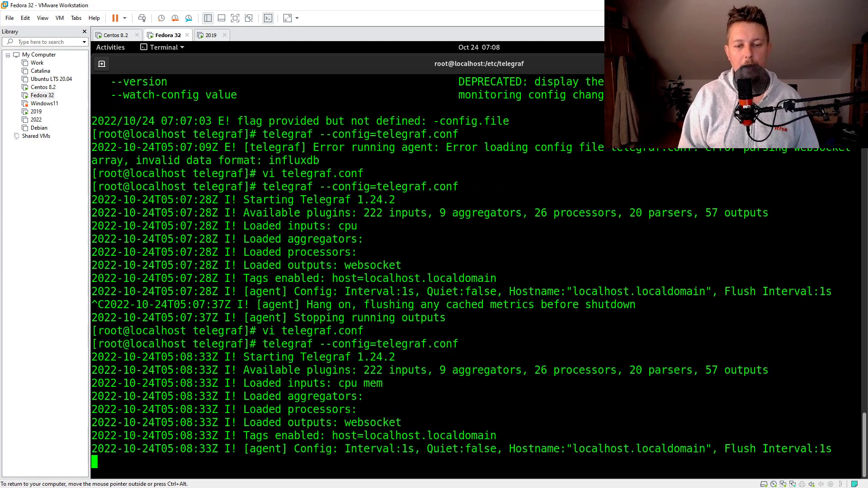
key("ctrl+c")
Start Telegraf as a background service with systemctl start telegraf
key("Up")
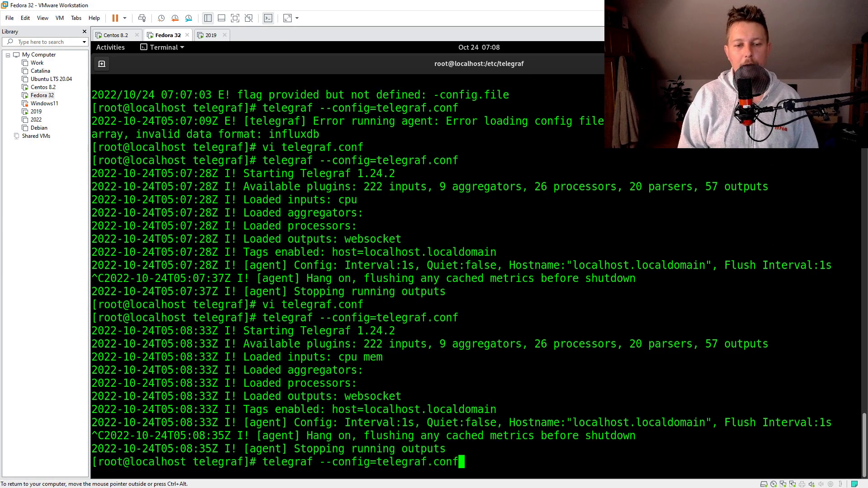
key("Delete")
key("Delete")
key("Delete")
key("Delete")
key("Delete")
key("Delete")
key("Delete")
key("Delete")
key("Delete")
key("Delete")
key("Delete")
key("Delete")
key("Delete")
key("Delete")
key("Delete")
key("Delete")
key("Delete")
key("Delete")
key("Delete")
key("Delete")
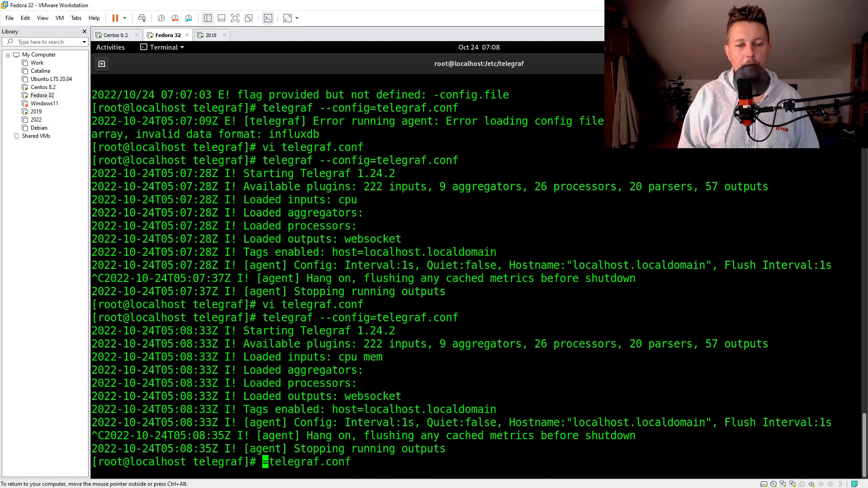
type("systemctl start")
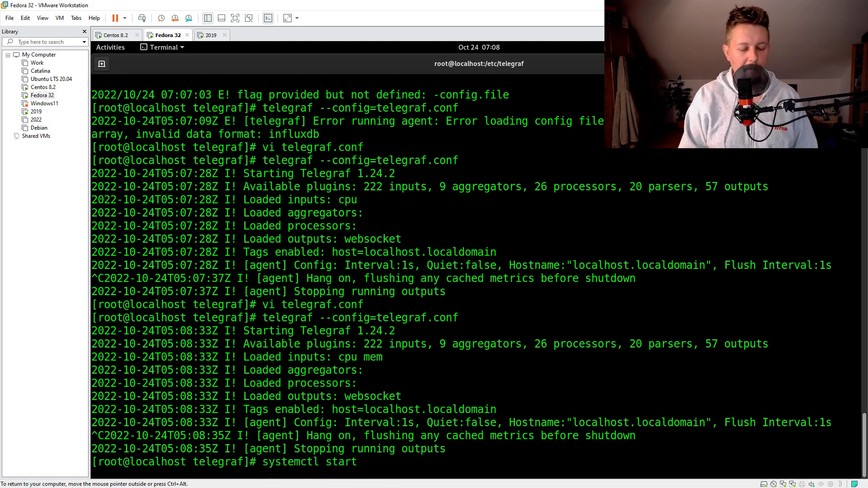
type(" telegraf")
key("Return")
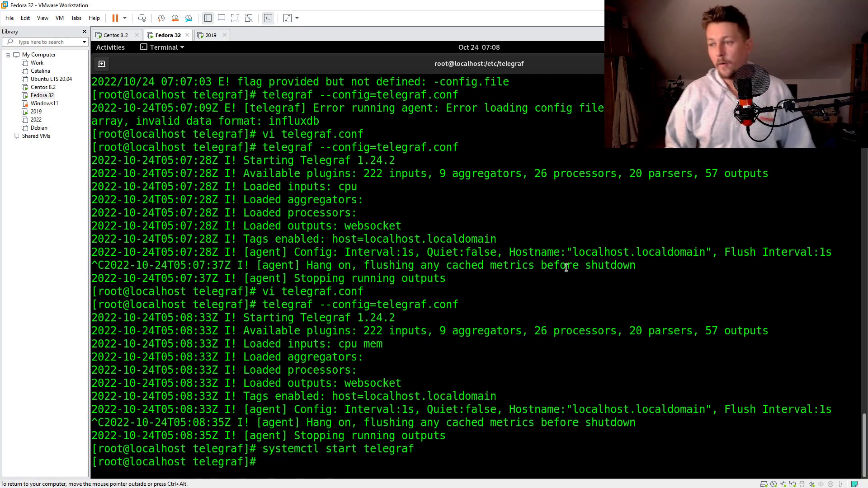
key("ctrl+alt")
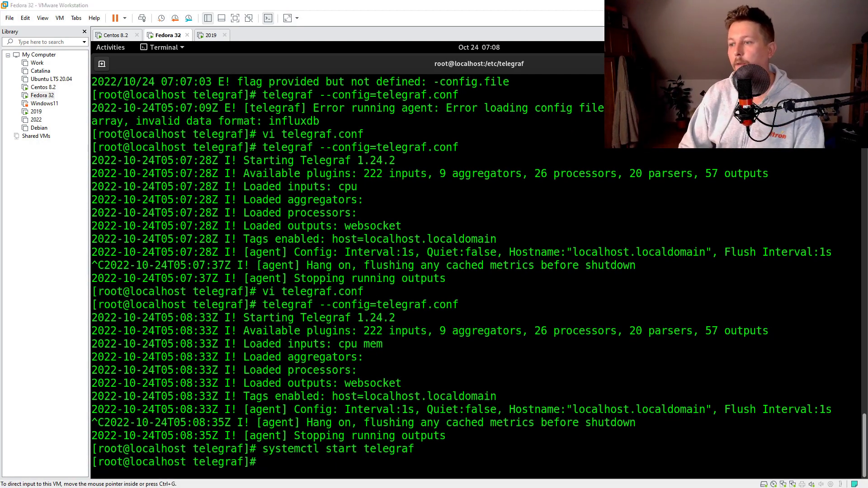
Create a new dashboard, adding and then deleting an initial test panel
key("alt+Tab")
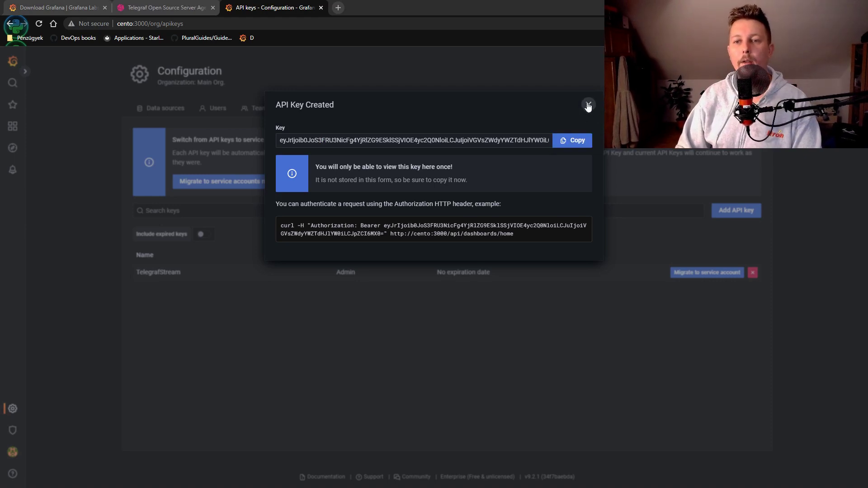
left_click(589, 104)
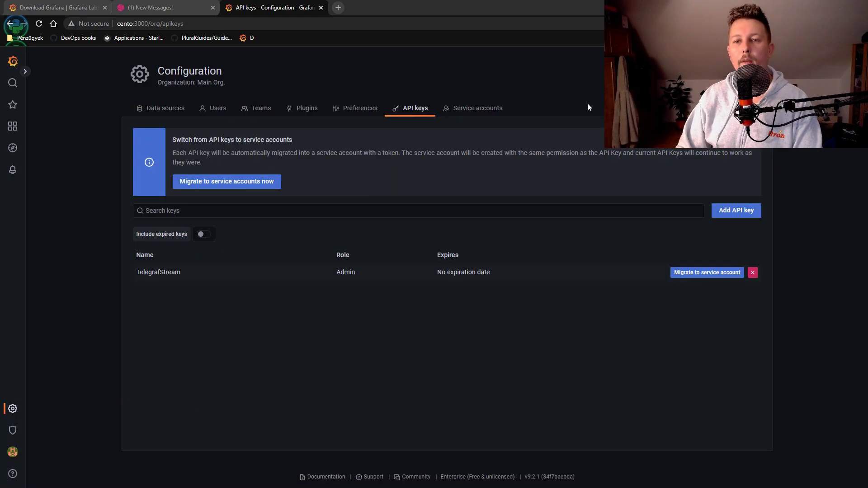
left_click(26, 72)
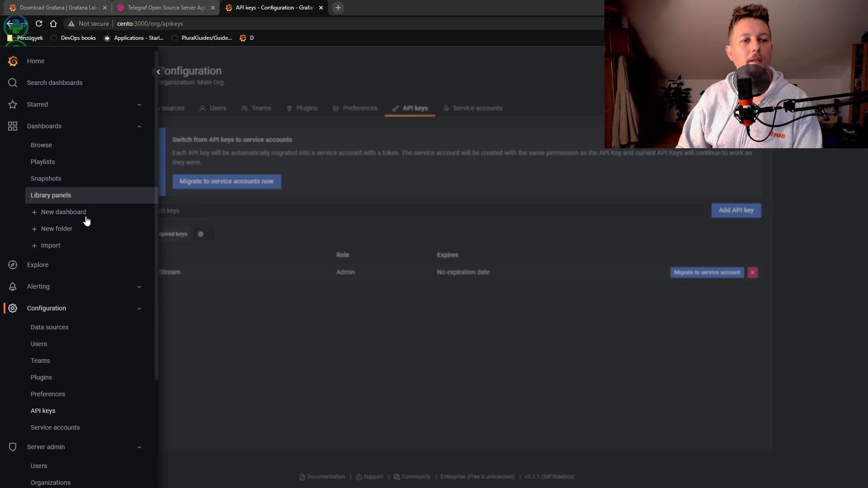
left_click(111, 212)
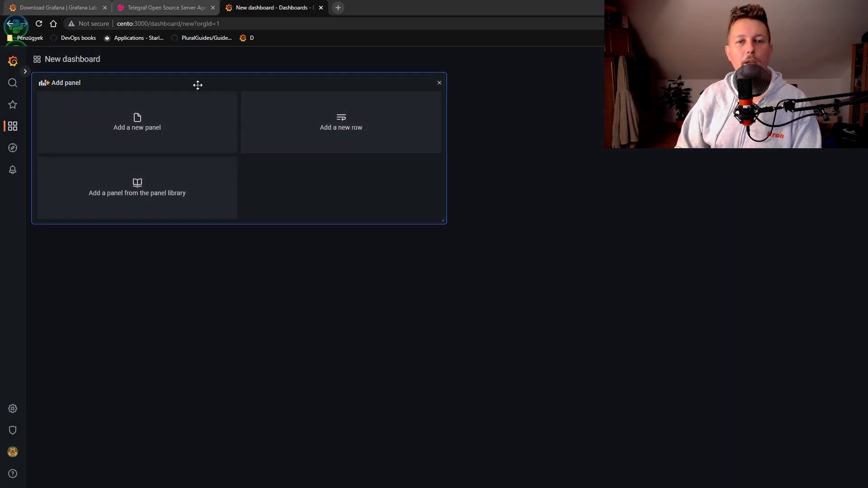
left_click(127, 141)
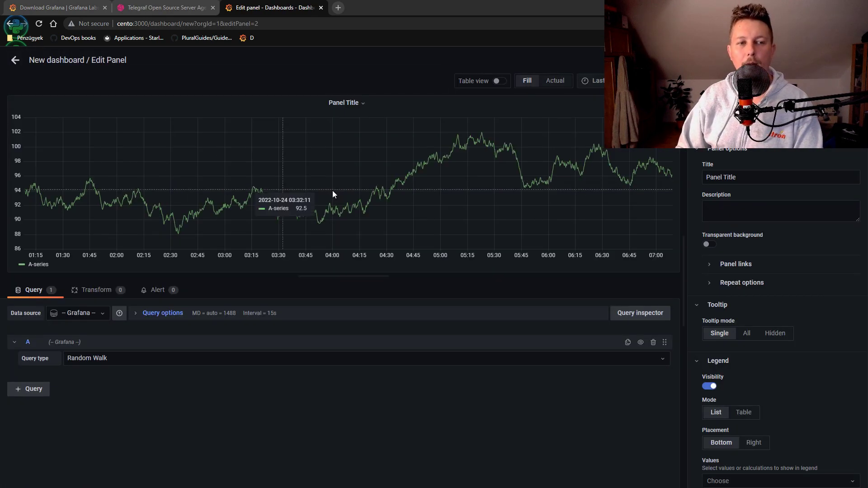
left_click(15, 60)
left_click(256, 80)
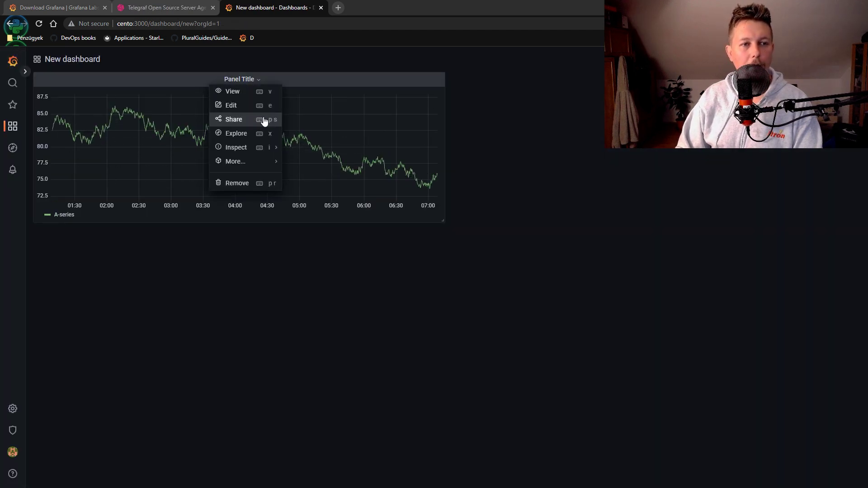
left_click(302, 81)
left_click(258, 81)
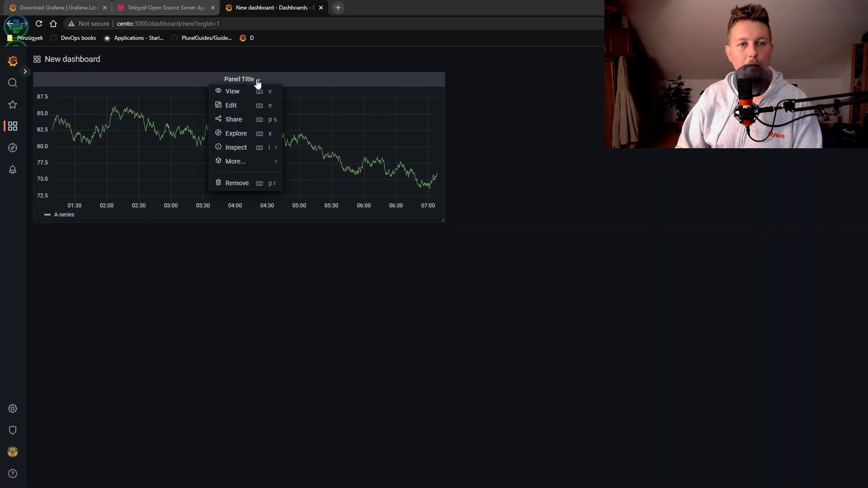
mouse_move(251, 164)
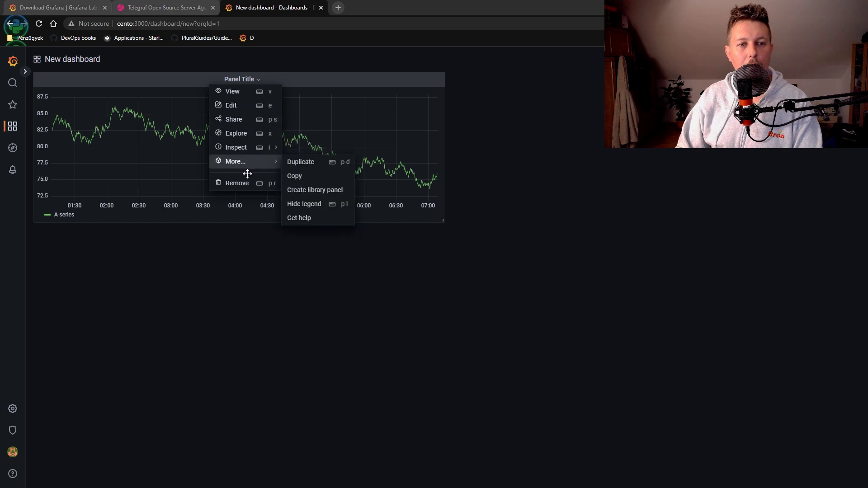
left_click(249, 184)
left_click(525, 154)
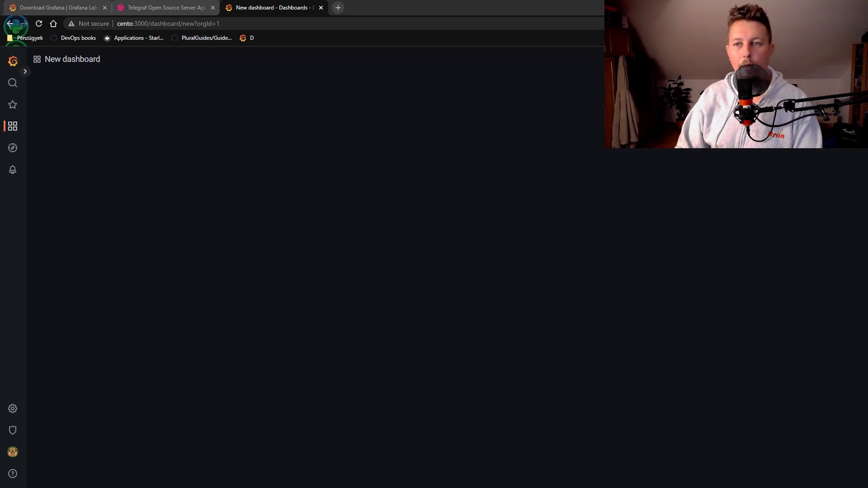
Add a panel using the Grafana data source with Live Measurements on stream/fedora_stream/cpu
left_click(167, 112)
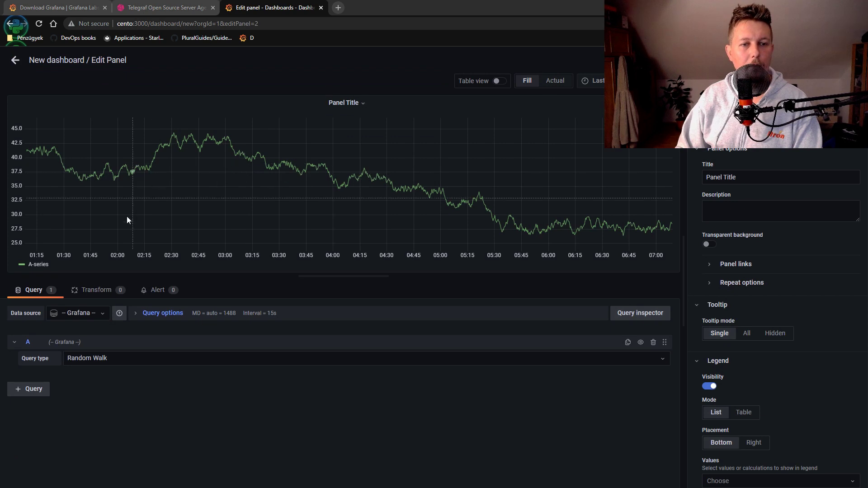
left_click(93, 313)
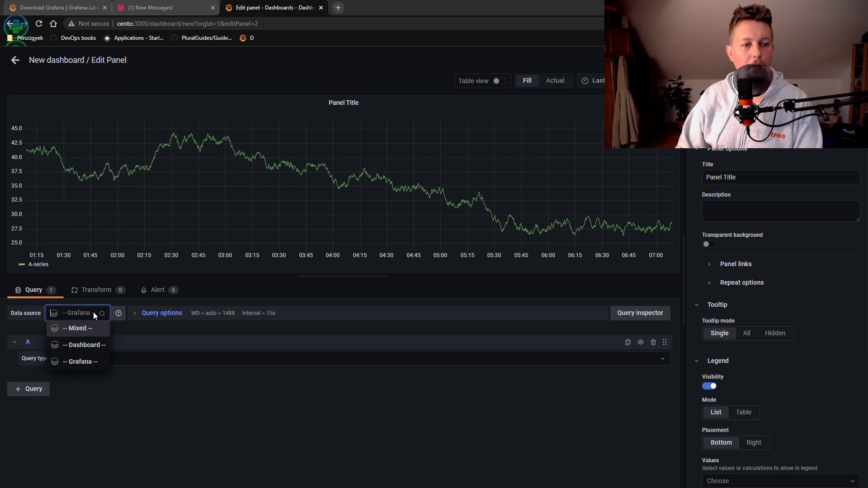
left_click(83, 361)
left_click(77, 359)
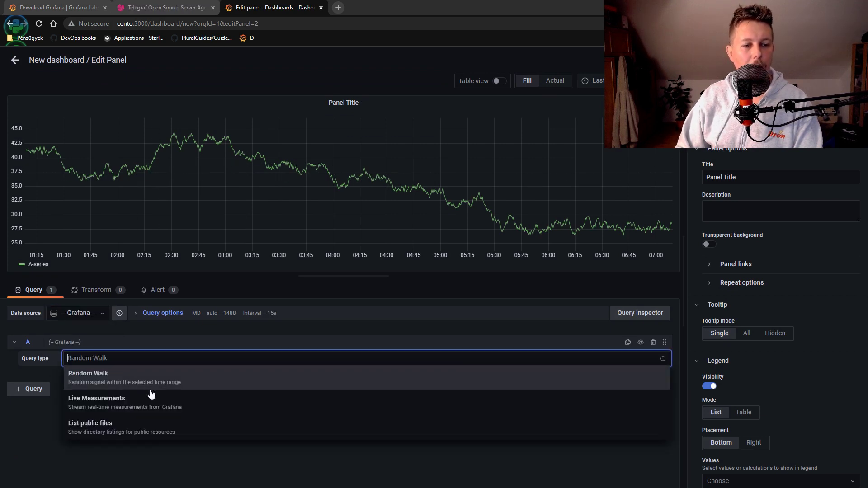
left_click(150, 400)
left_click(100, 374)
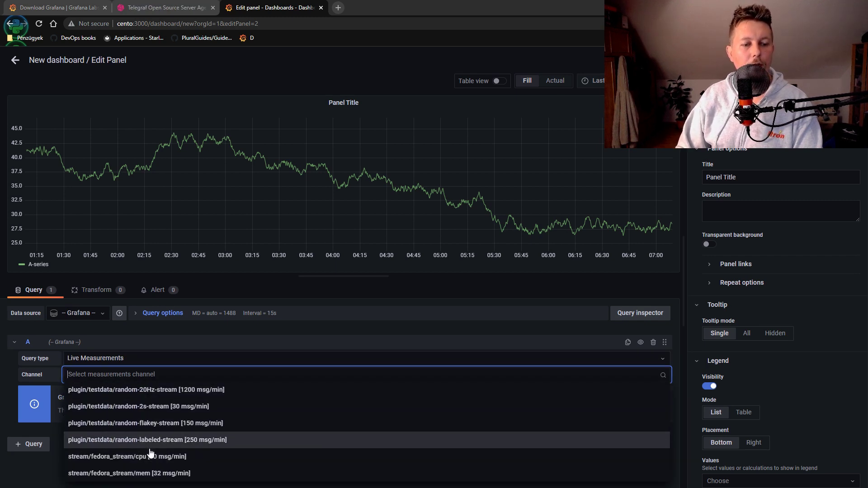
left_click(183, 458)
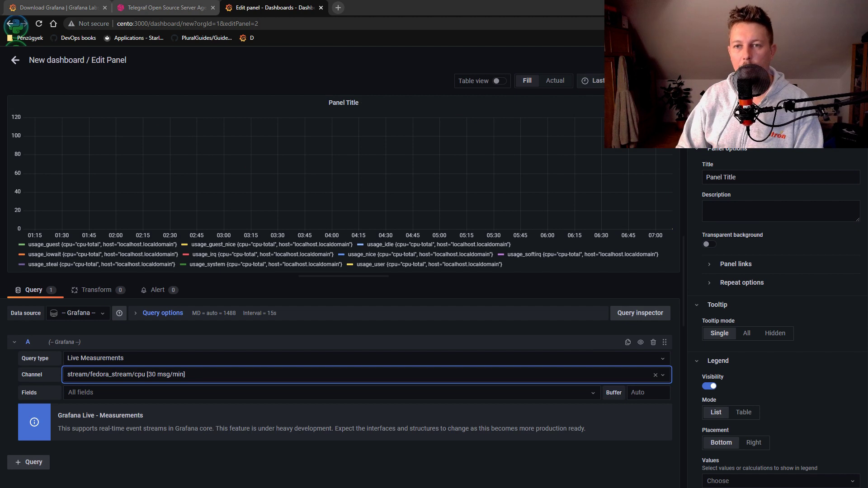
Set the time range to Last 5 minutes and save the dashboard
left_click(592, 81)
left_click(588, 97)
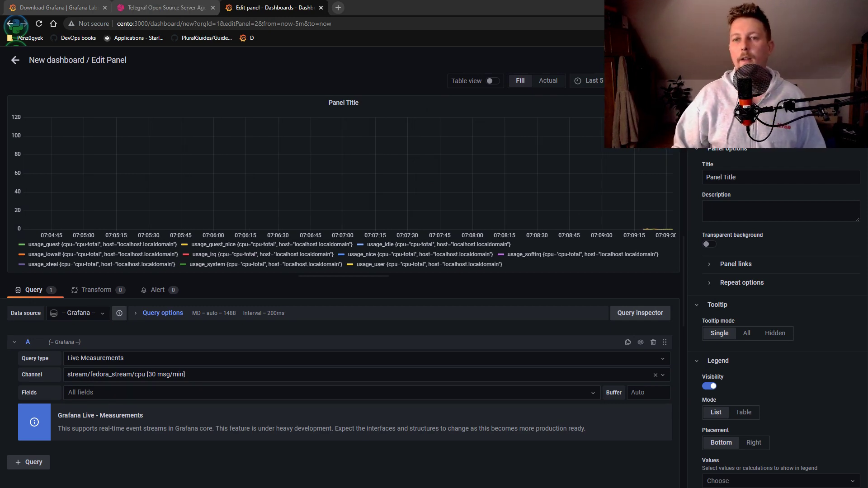
key("ctrl+s")
left_click(579, 189)
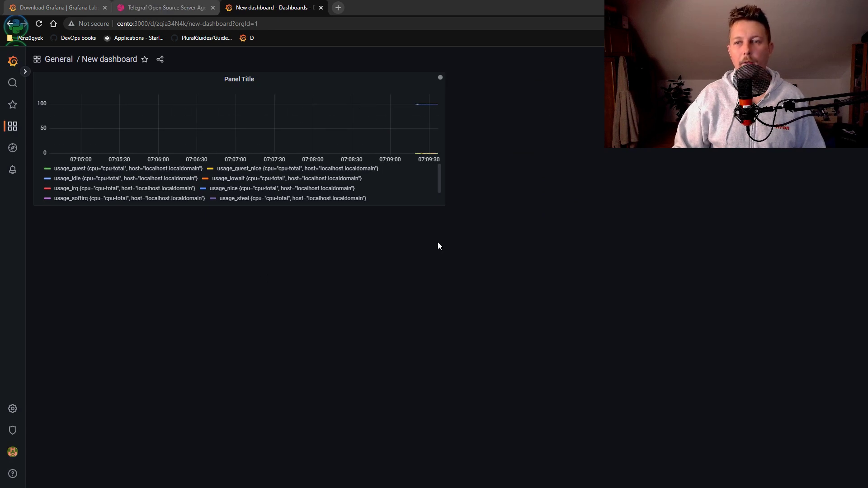
Add a panel with Live Measurements on stream/fedora_stream/mem, save the dashboard, and exit the editor
left_click(708, 59)
left_click(136, 114)
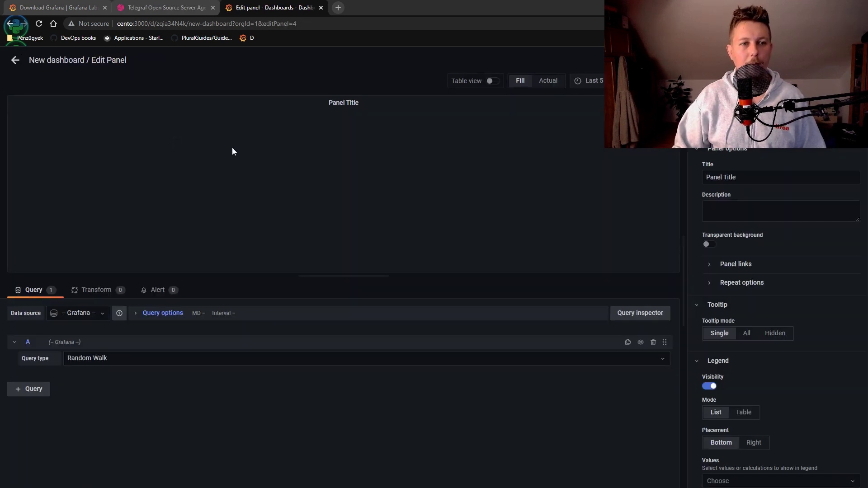
left_click(93, 312)
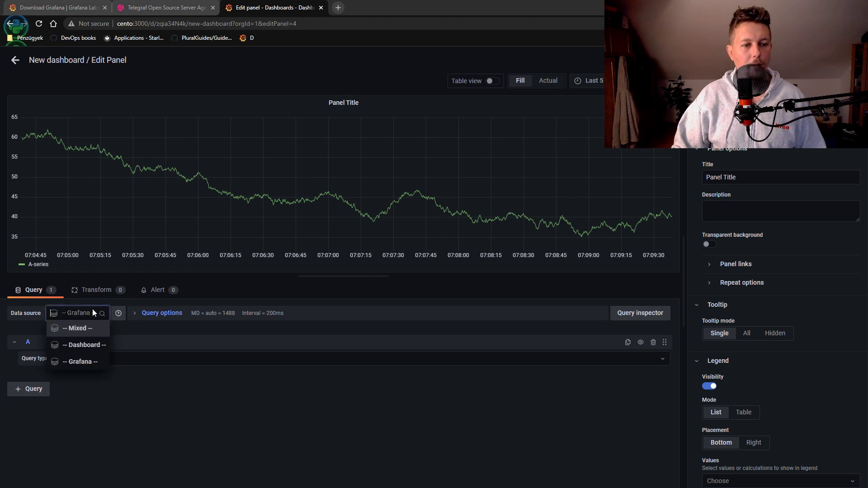
left_click(88, 362)
left_click(121, 359)
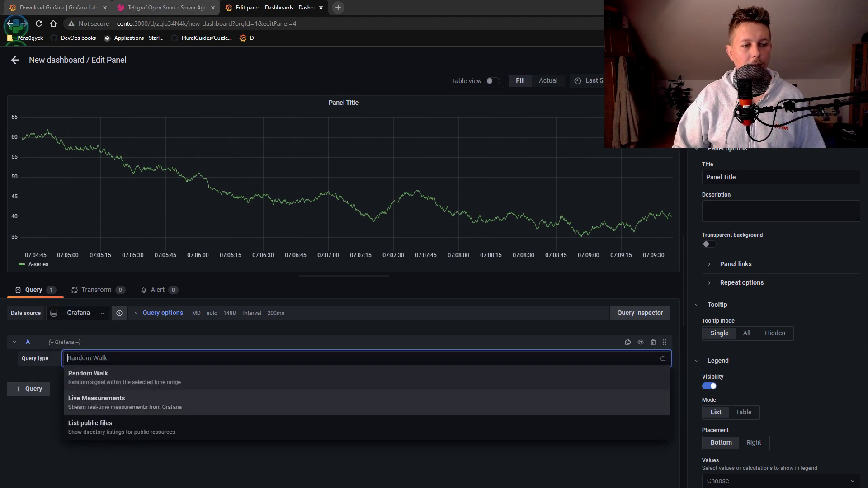
left_click(126, 407)
left_click(119, 373)
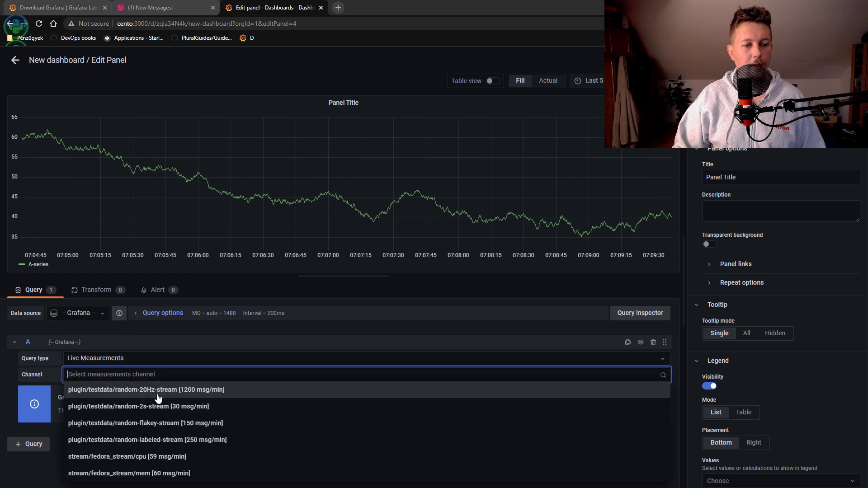
left_click(207, 474)
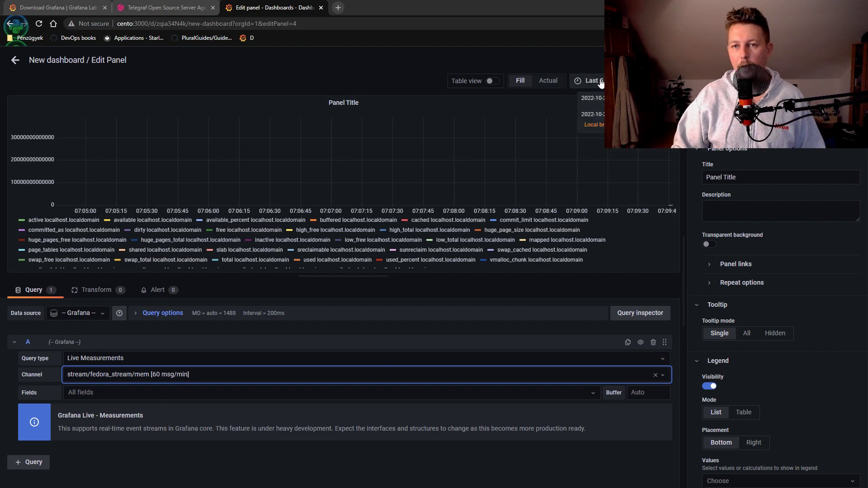
key("ctrl+s")
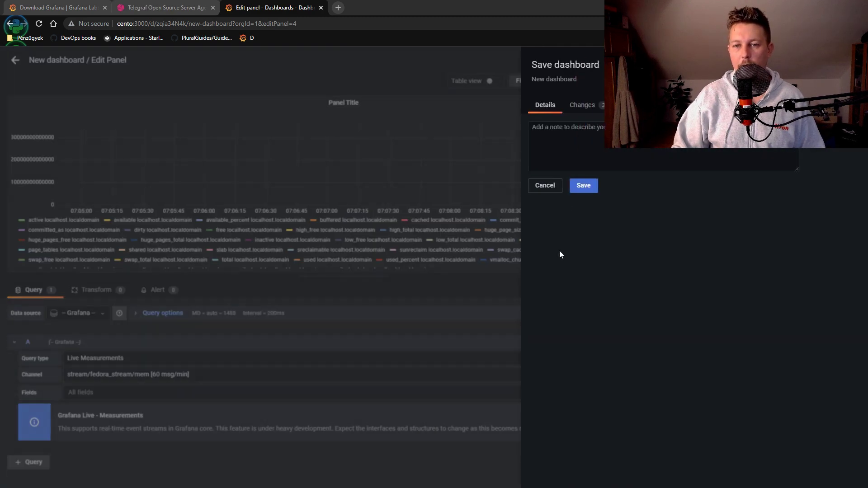
left_click(583, 185)
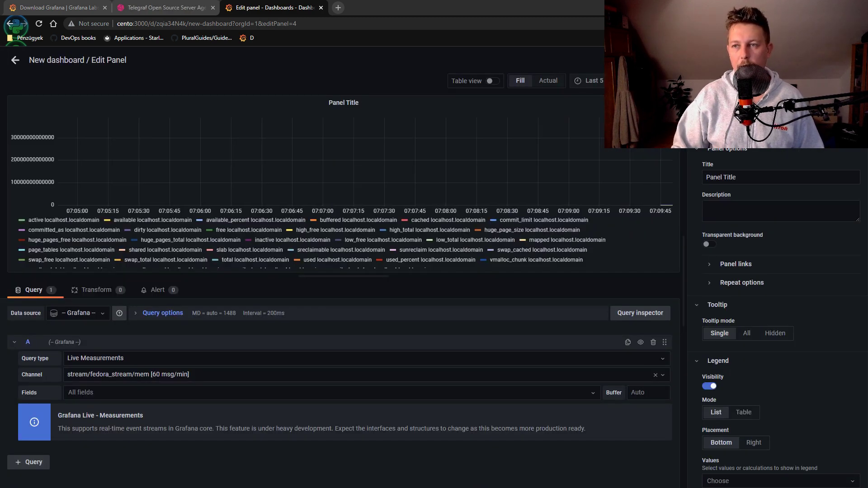
key("Escape")
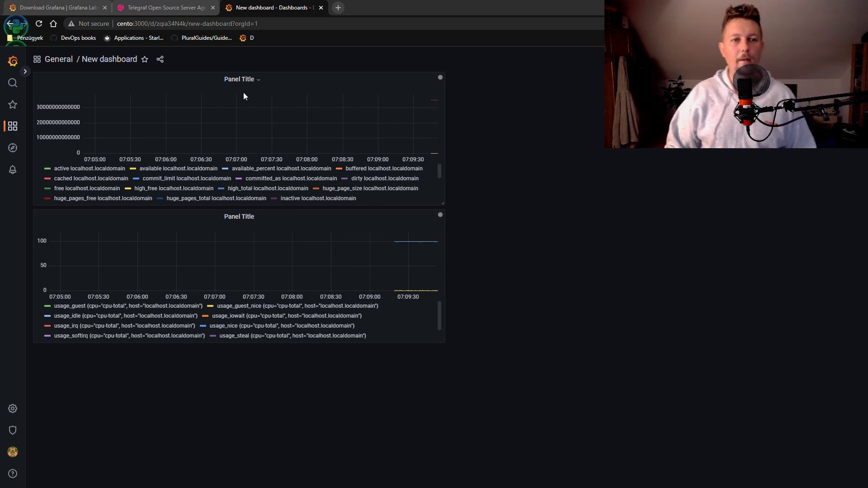
Retitle the memory panel to 'Fedora Memory'
left_click(247, 80)
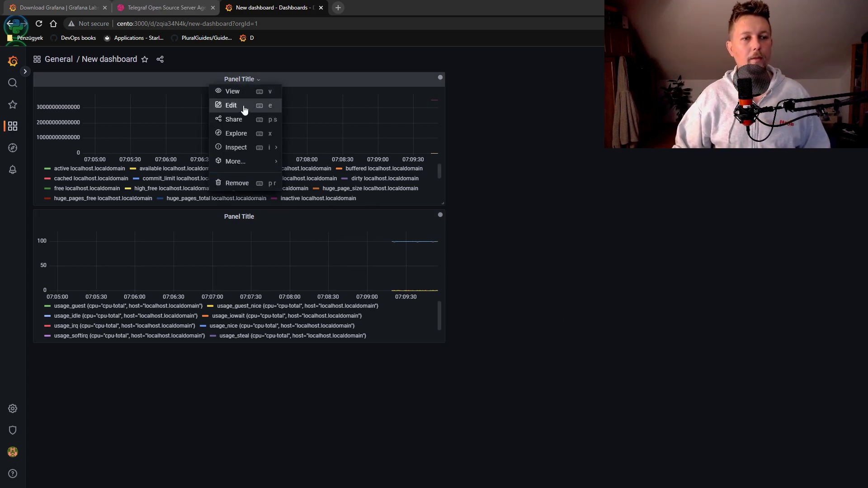
left_click(245, 108)
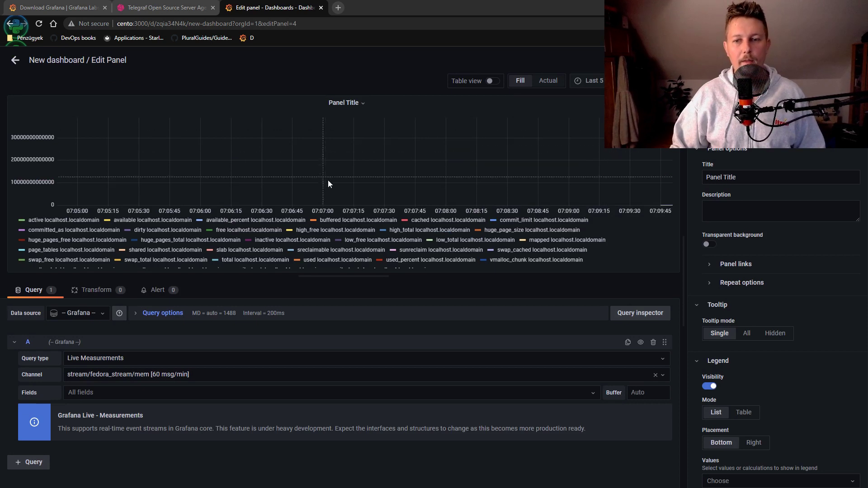
left_click(744, 180)
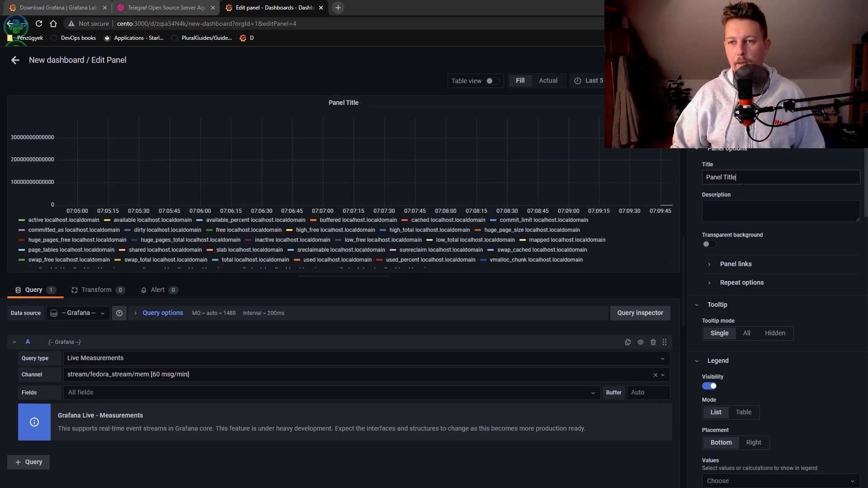
key("ctrl+a")
type("Fed")
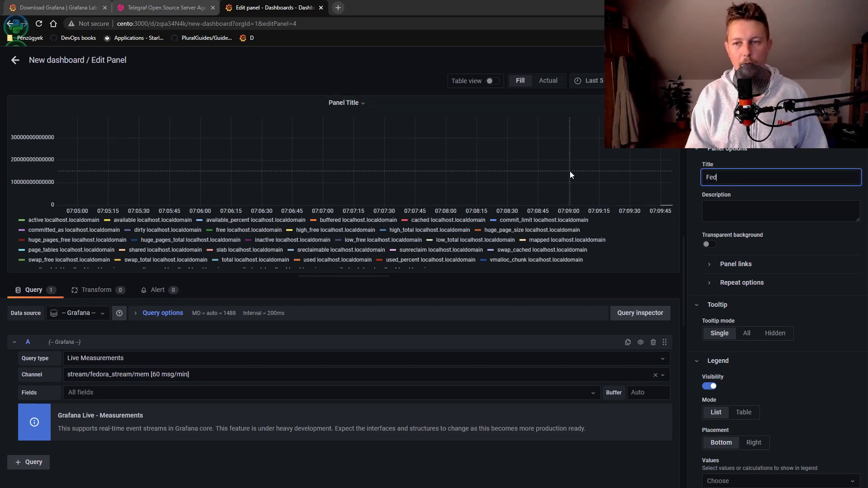
type("ora")
type("mory")
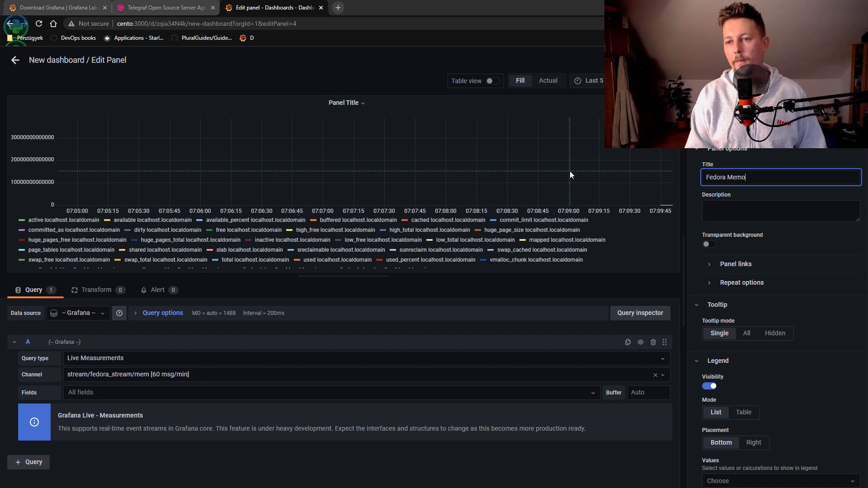
key("Escape")
key("Escape")
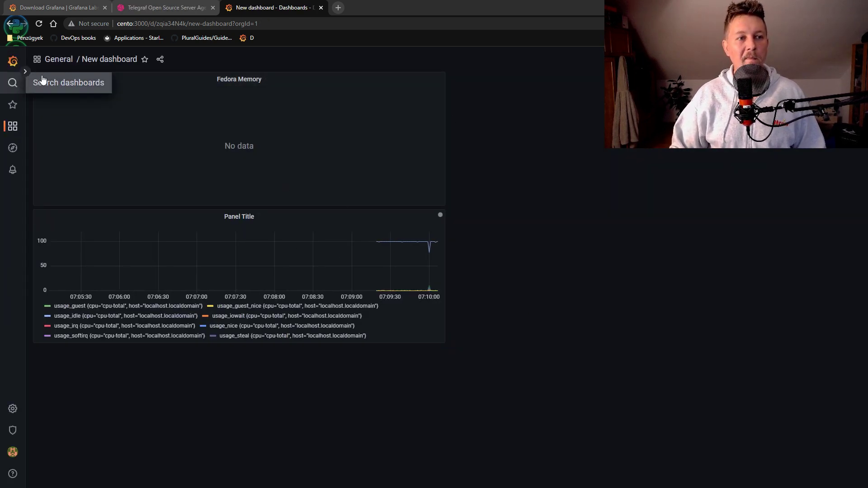
Choose Remove from the Fedora Memory panel's menu
left_click(249, 83)
mouse_move(39, 80)
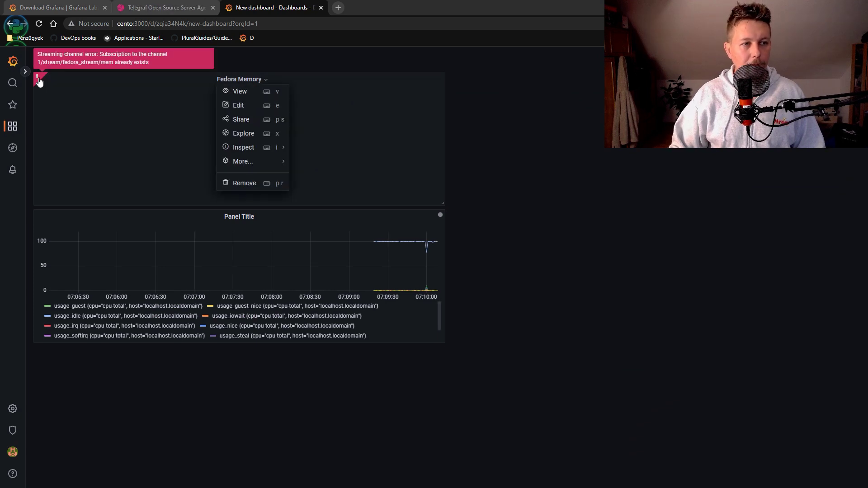
left_click(471, 93)
left_click(263, 81)
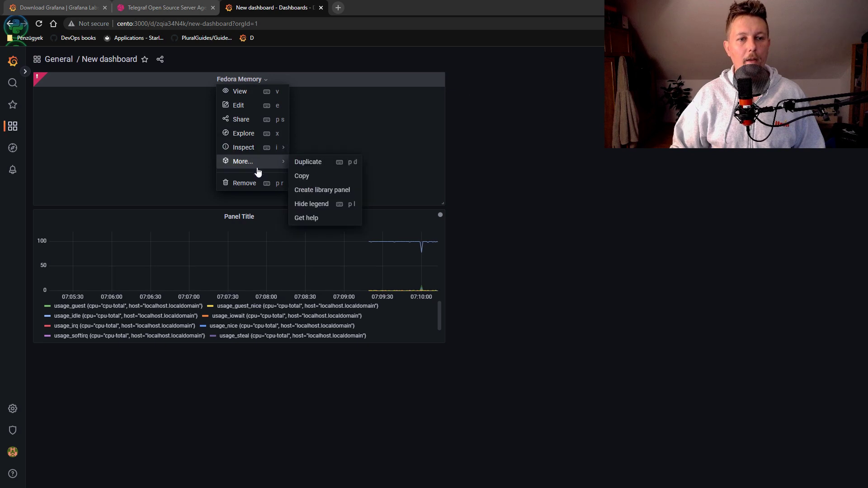
left_click(251, 182)
Confirm the removal, add a panel streaming stream/fedora_stream/mem, and inspect its channel error
left_click(525, 154)
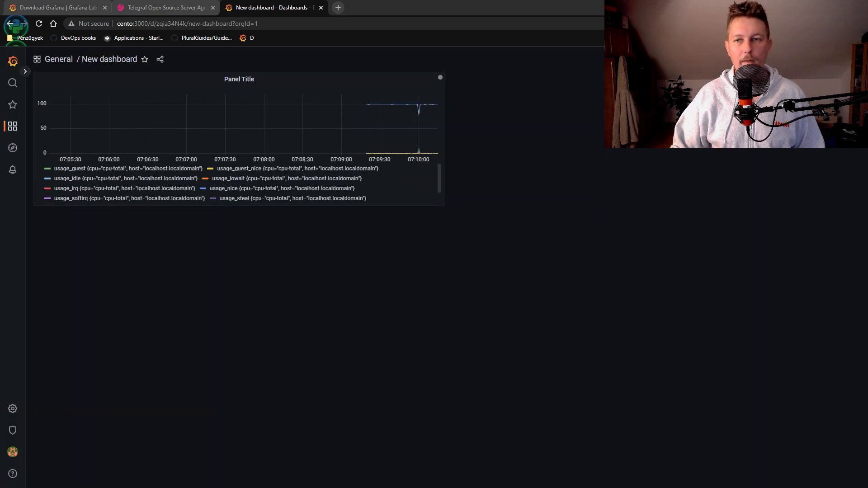
left_click(233, 138)
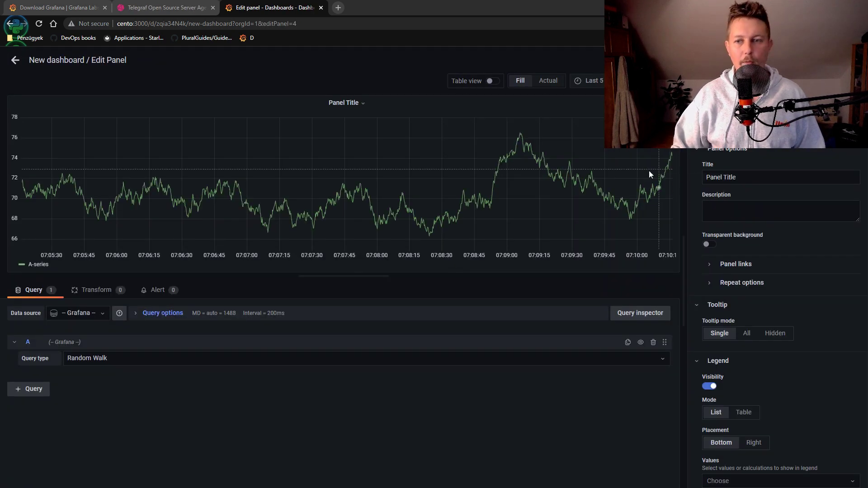
left_click(142, 359)
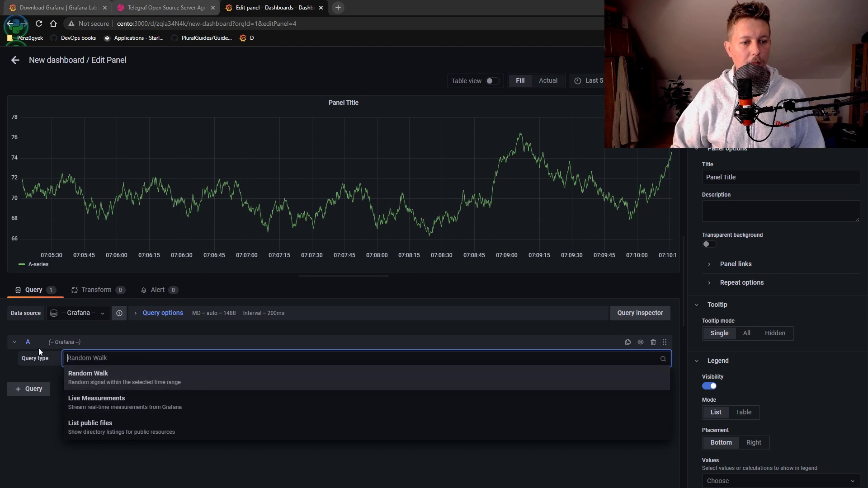
left_click(131, 405)
left_click(106, 370)
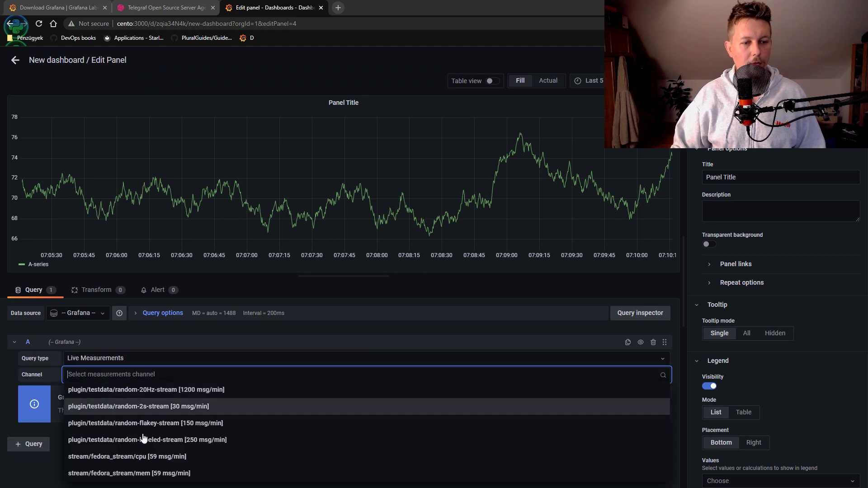
left_click(214, 471)
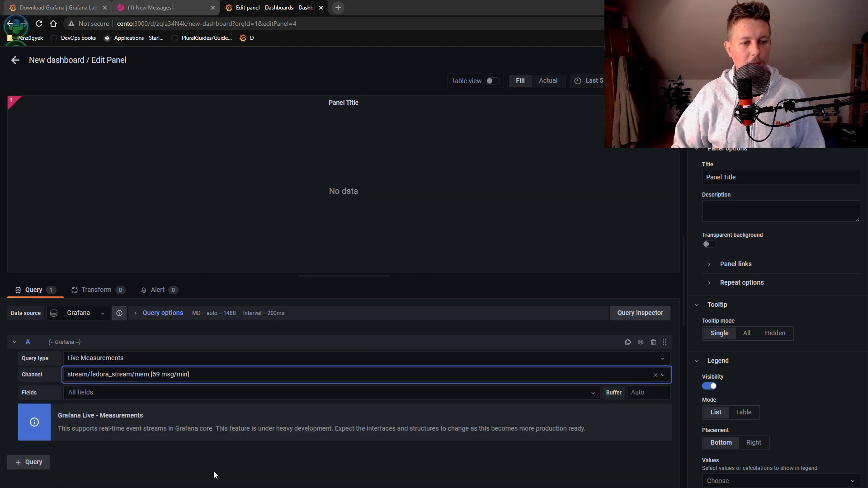
left_click(12, 103)
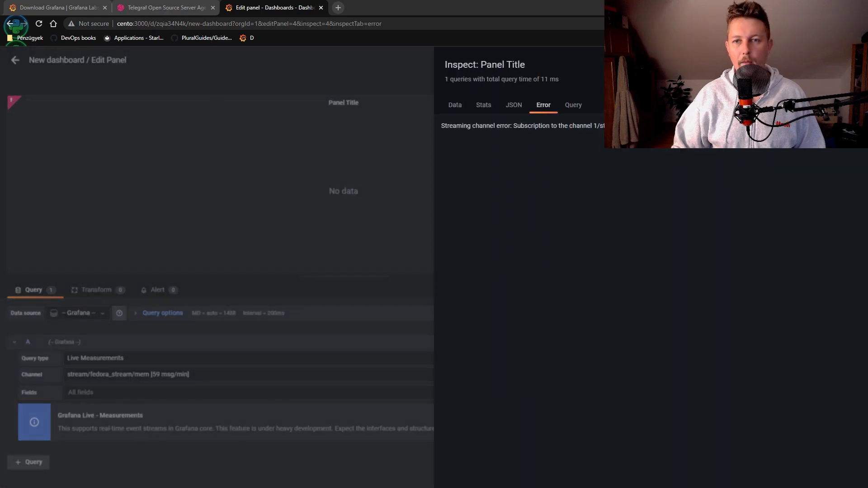
left_click(514, 105)
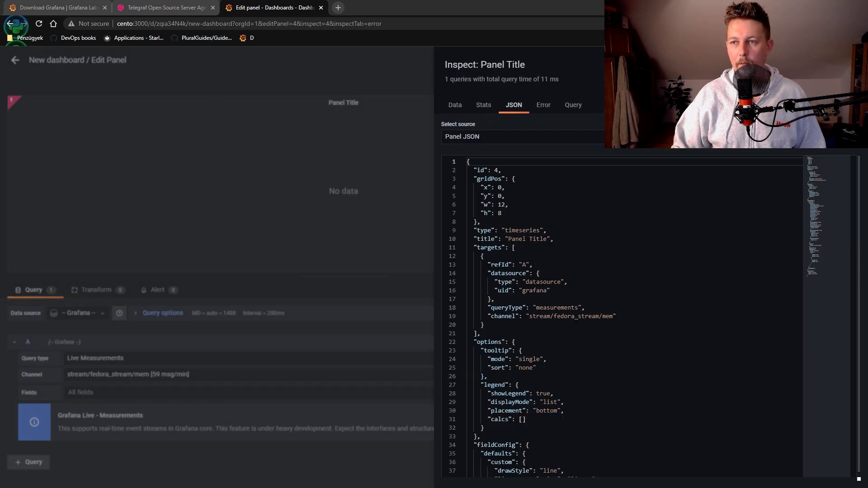
left_click(1, 345)
Restrict the panel's streamed fields to time and high_total
left_click(132, 393)
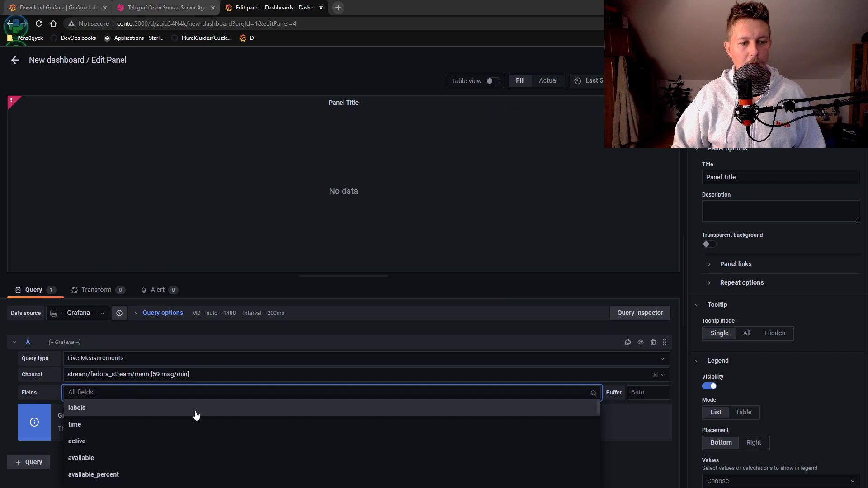
left_click(192, 426)
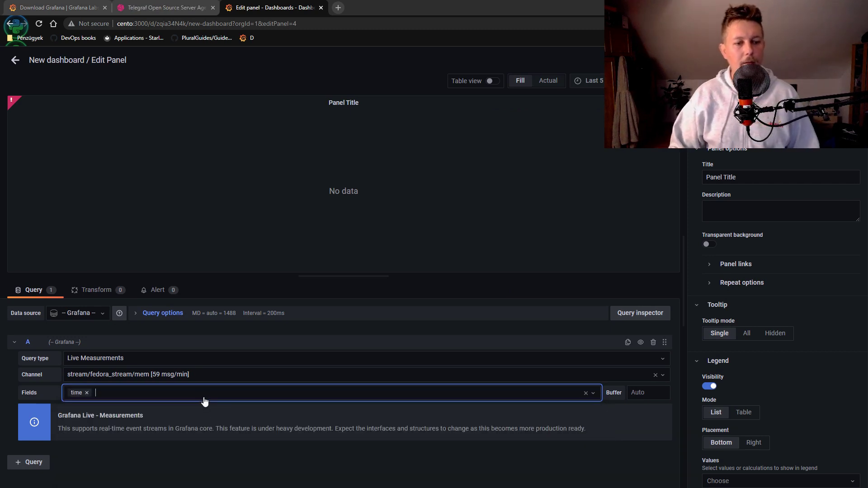
left_click(202, 391)
scroll(221, 462, "down", 5)
scroll(239, 450, "up", 1)
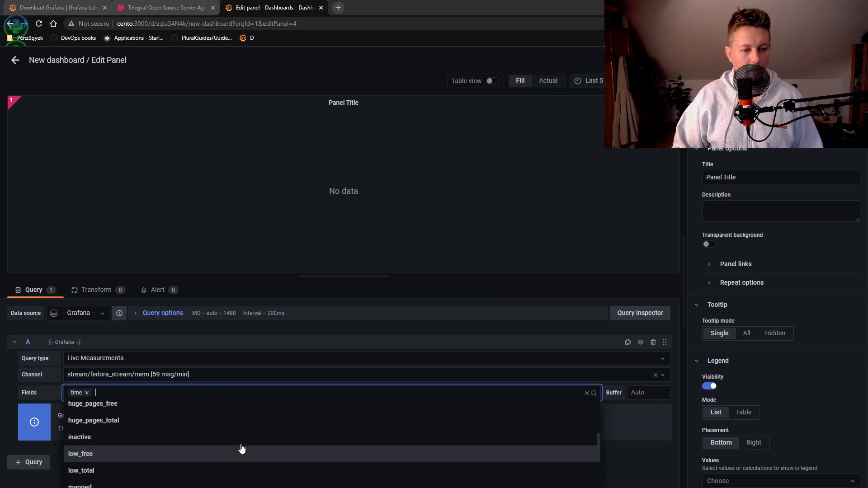
left_click(213, 413)
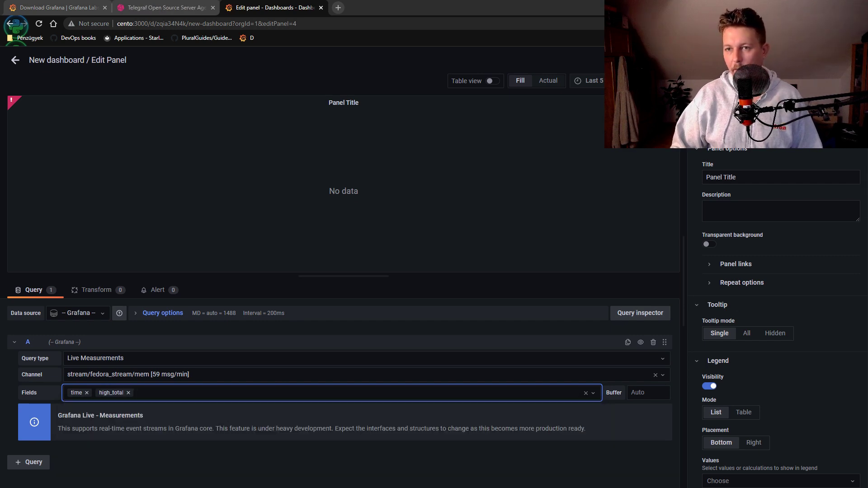
Check the panel's output in the Query inspector and close it
left_click(732, 131)
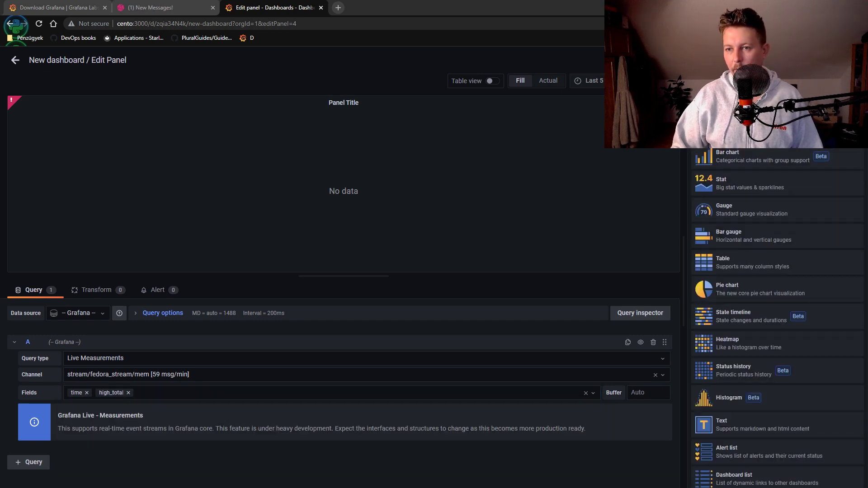
left_click(637, 317)
left_click(470, 155)
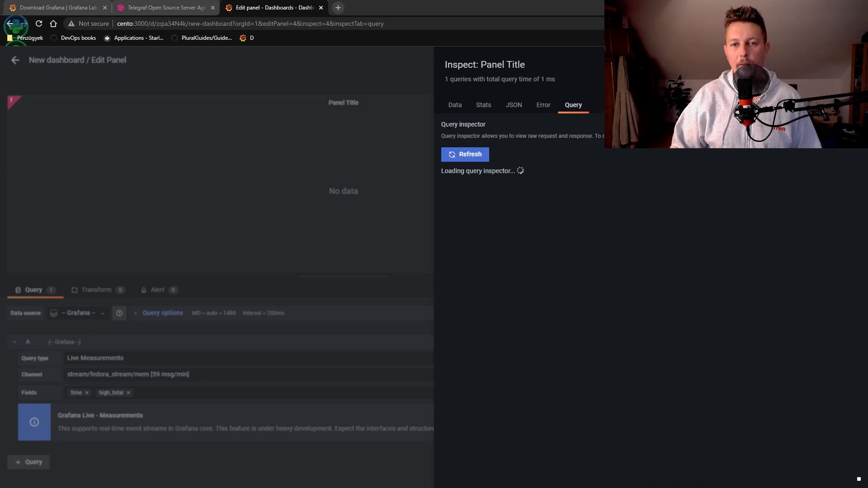
key("Escape")
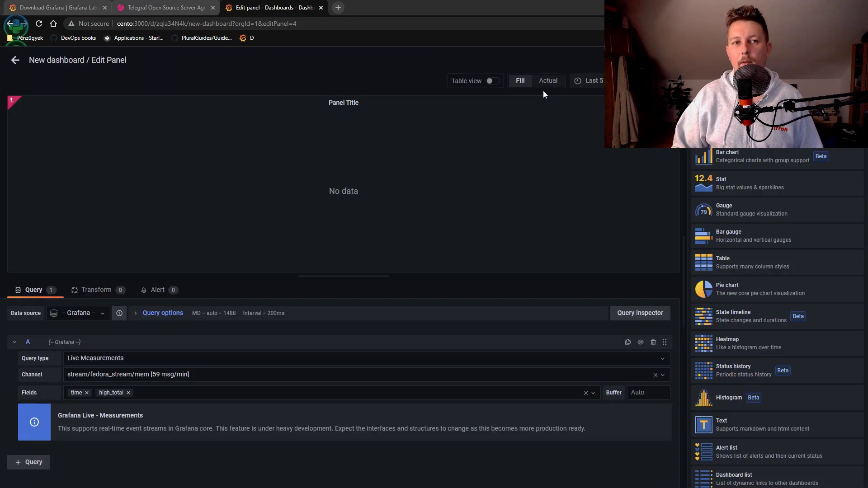
Remove the empty top panel from the dashboard, leaving only the cpu-total panel
left_click(15, 60)
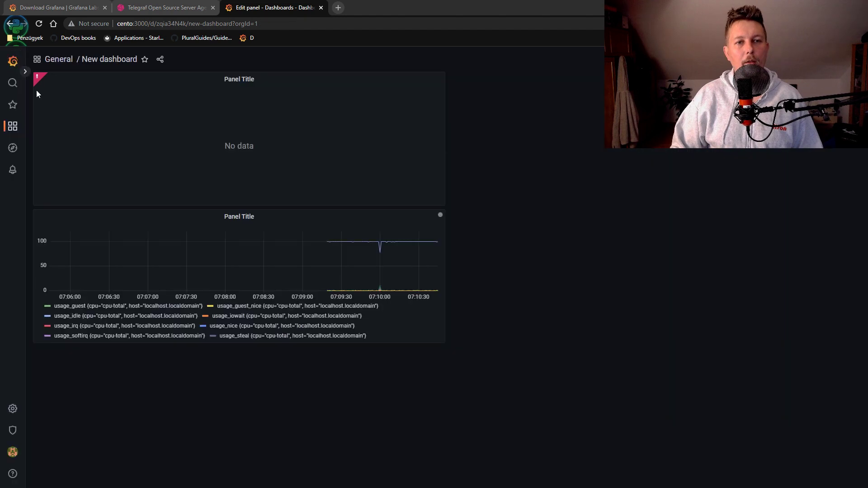
left_click(251, 81)
mouse_move(236, 165)
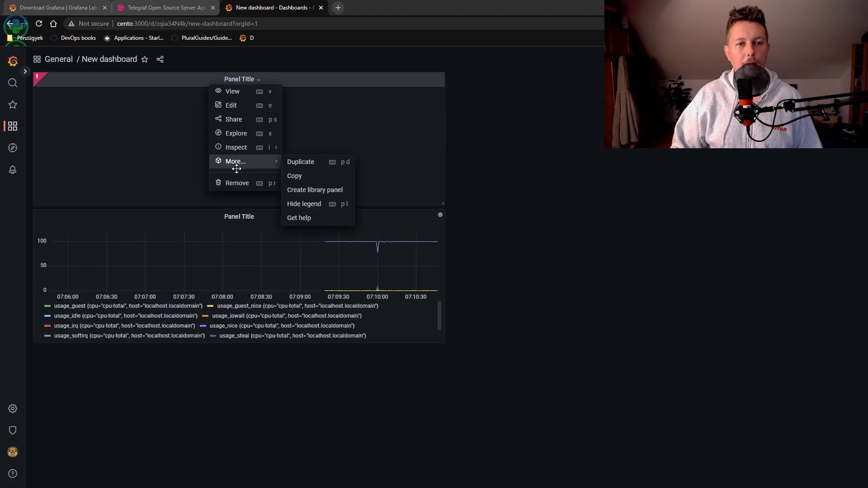
left_click(237, 183)
left_click(515, 153)
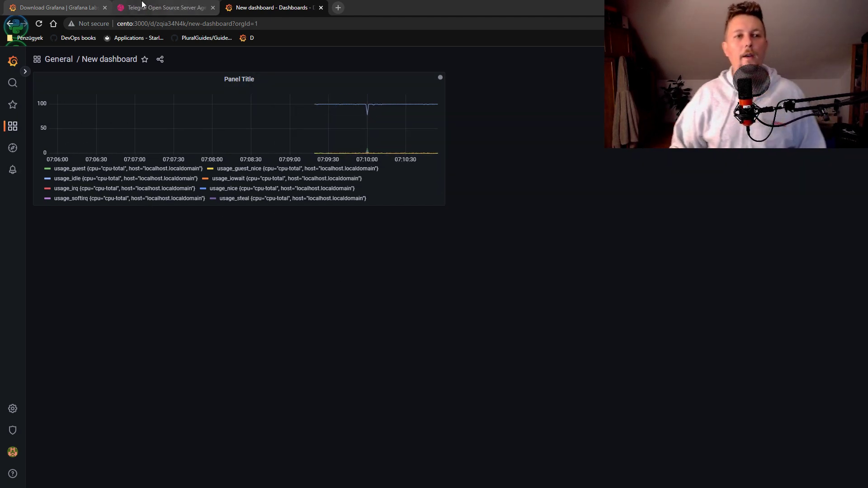
left_click(143, 7)
left_click(268, 7)
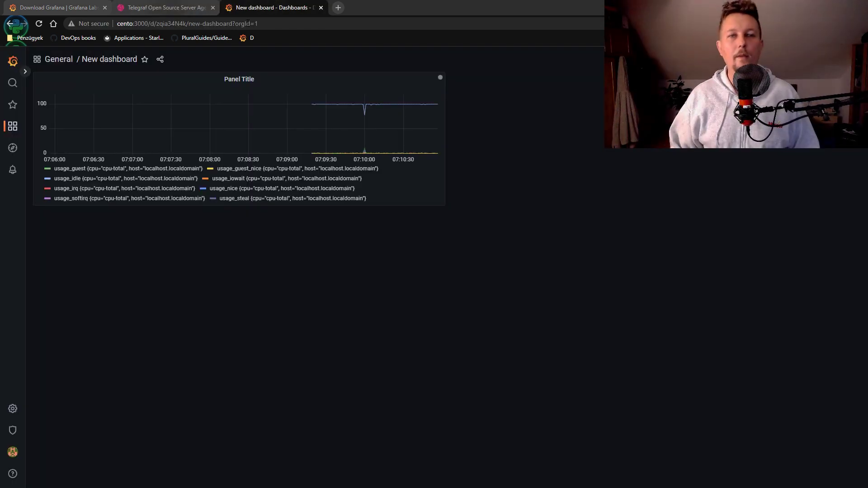
On the Windows Server 2019 VM, navigate PowerShell to C:\Program Files
key("alt+Tab")
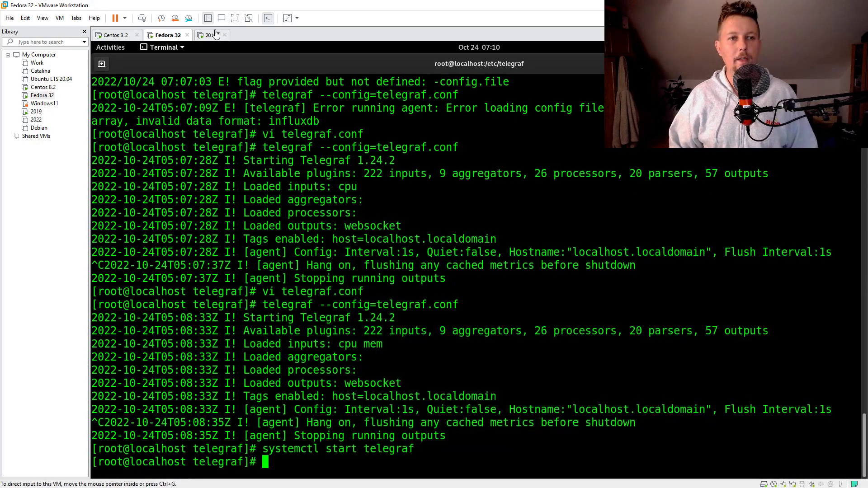
left_click(216, 34)
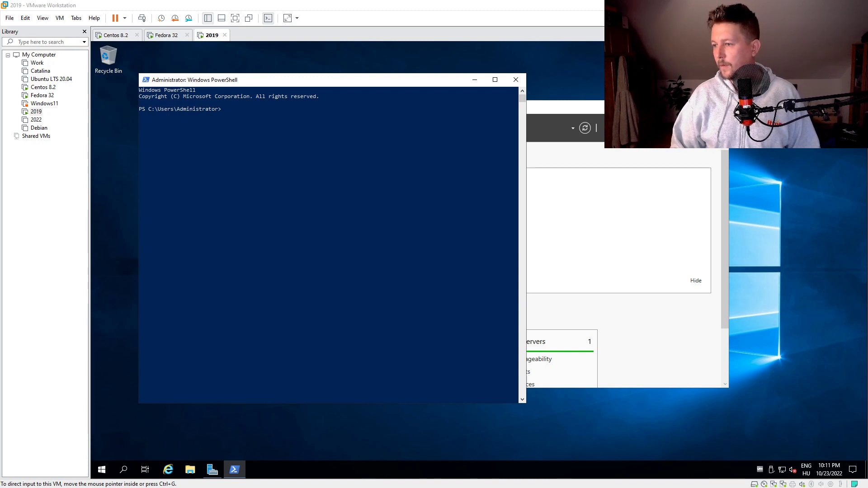
left_click(324, 246)
type("cd ..")
key("Return")
type("cd")
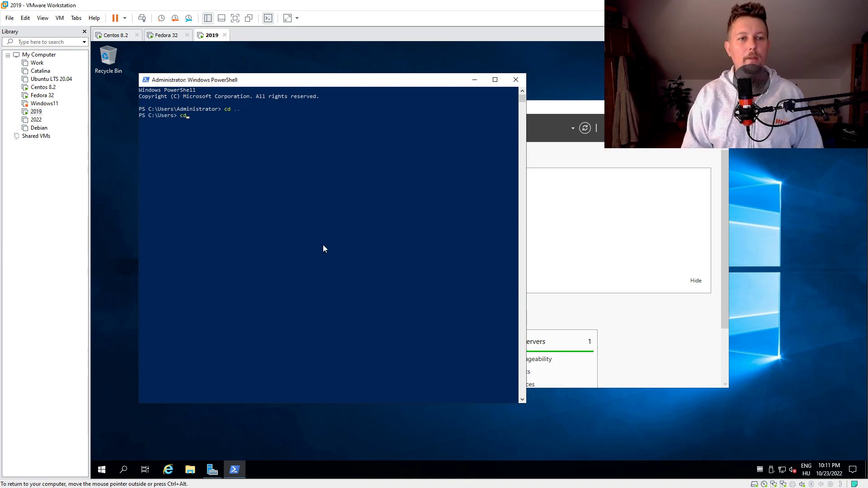
type("prog")
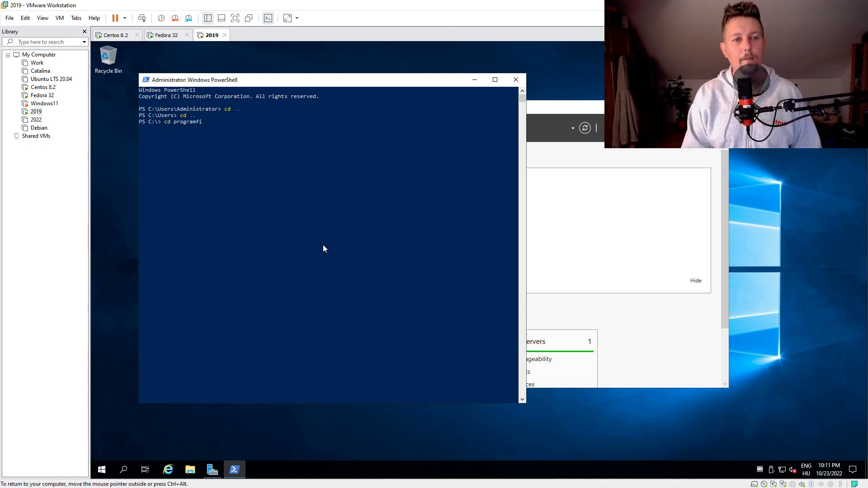
type("ram")
key("Tab")
key("Tab")
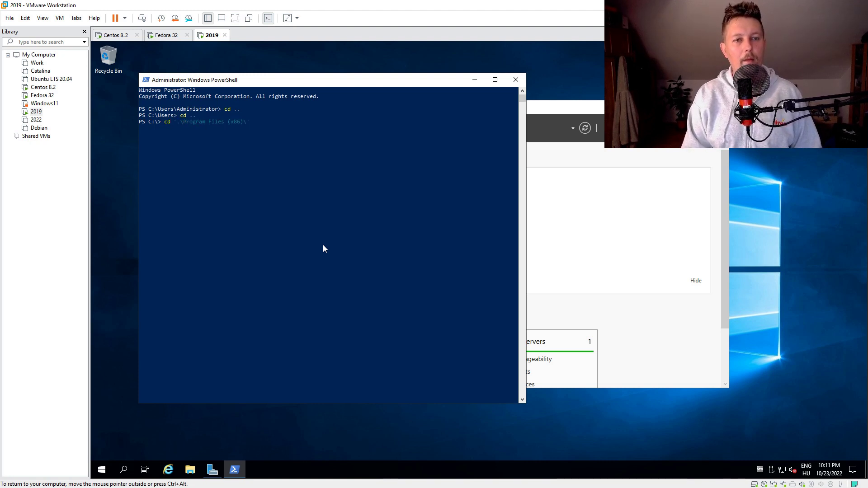
key("Tab")
key("Tab")
key("Return")
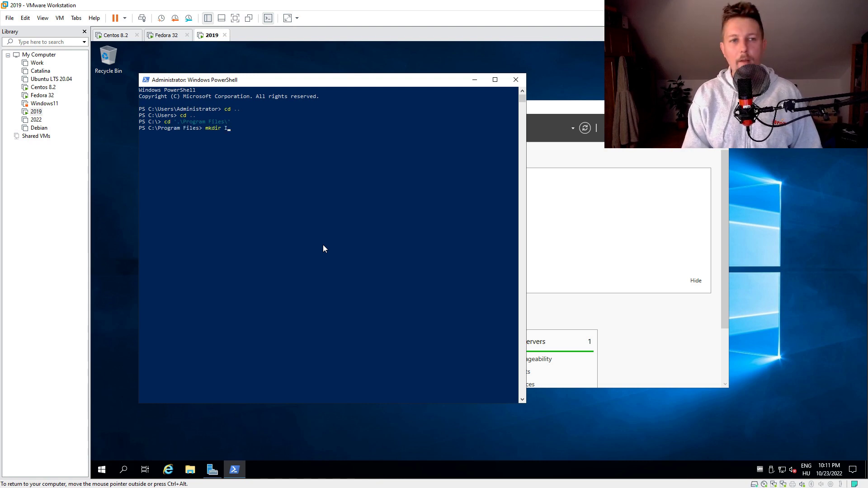
Create the InfluxData folder and change into it
type("mkdir InfluxData")
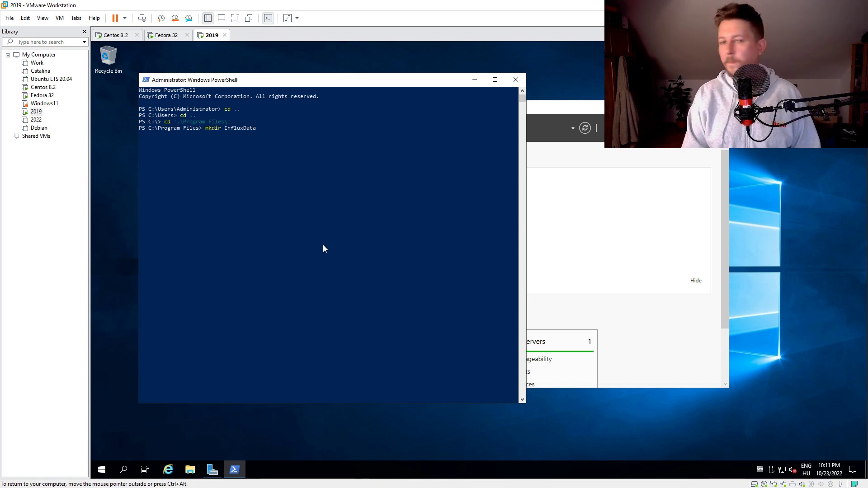
key("Return")
type("cd in")
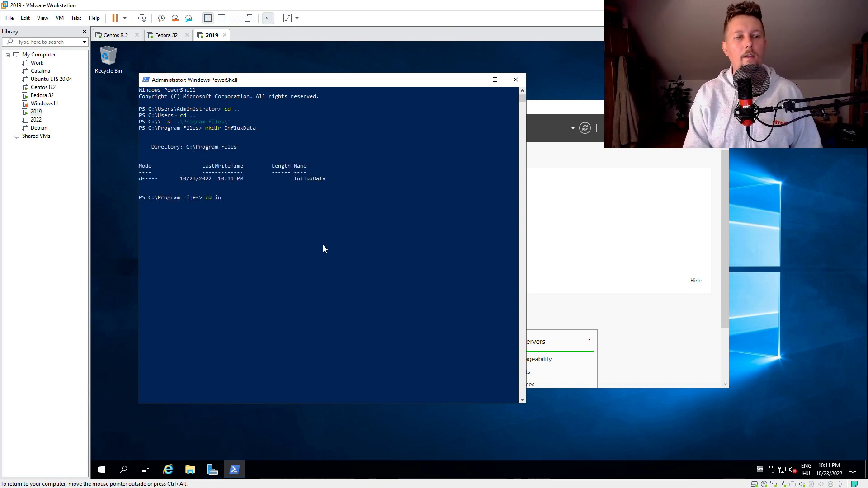
key("Tab")
key("Return")
Create the telegraf folder inside InfluxData and change into it
type("c")
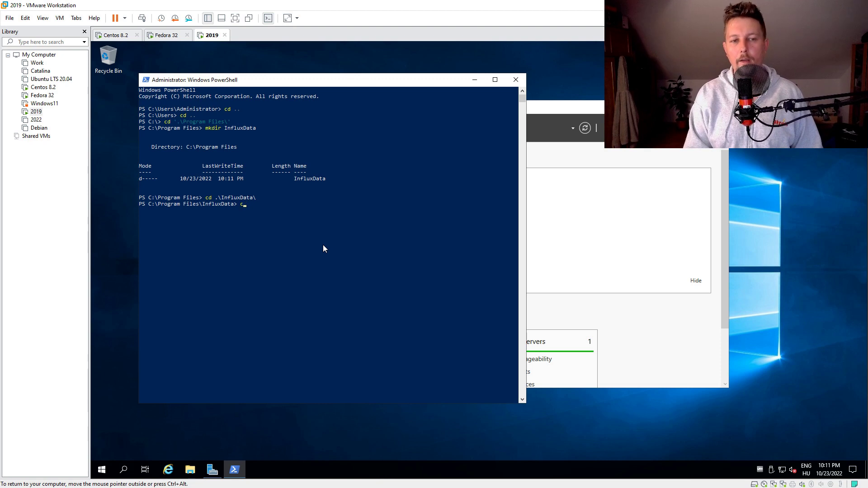
key("BackSpace")
type("mkdir teleg")
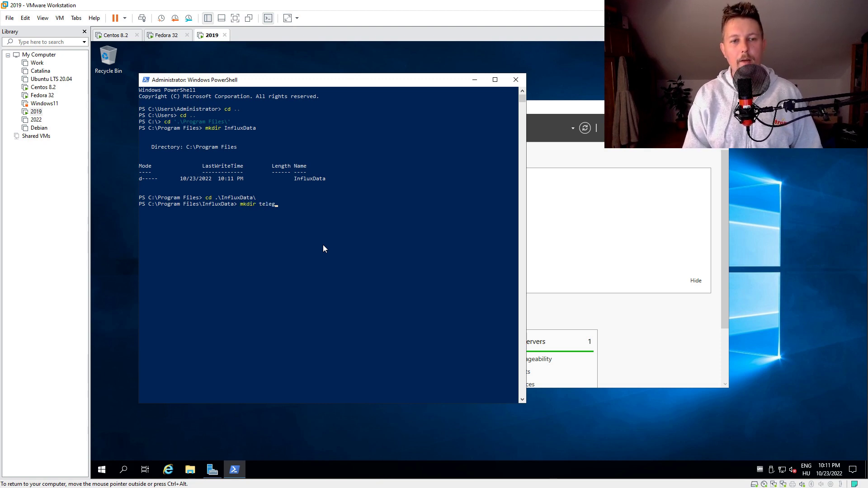
type("raf")
key("Return")
type("cd telk")
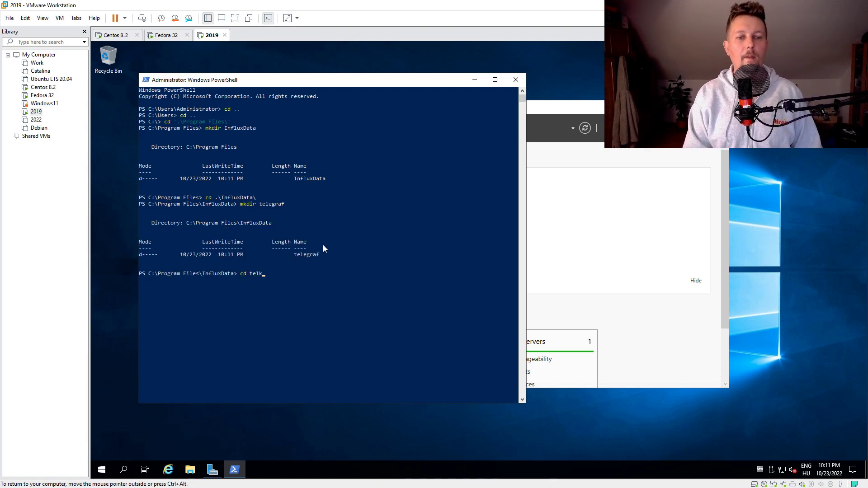
type("e")
key("BackSpace")
key("BackSpace")
key("Tab")
key("Return")
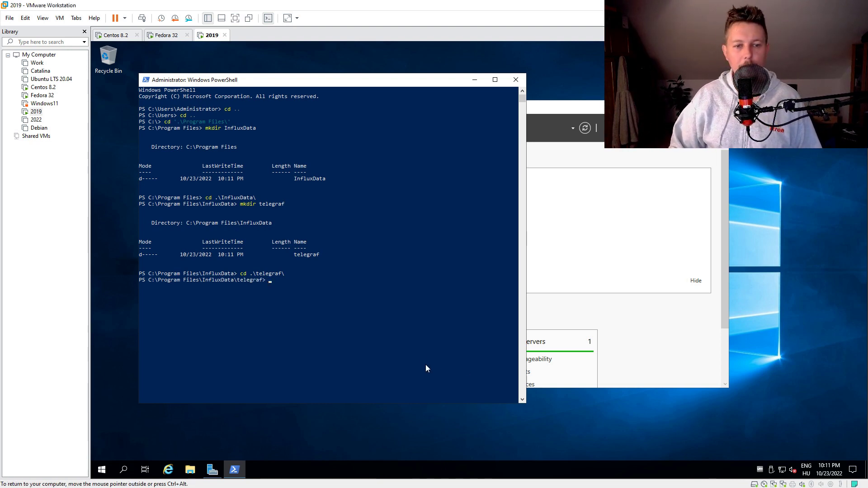
Run the pasted wget command downloading telegraf-1.23.4_windows_amd64.zip into the telegraf folder
right_click(437, 350)
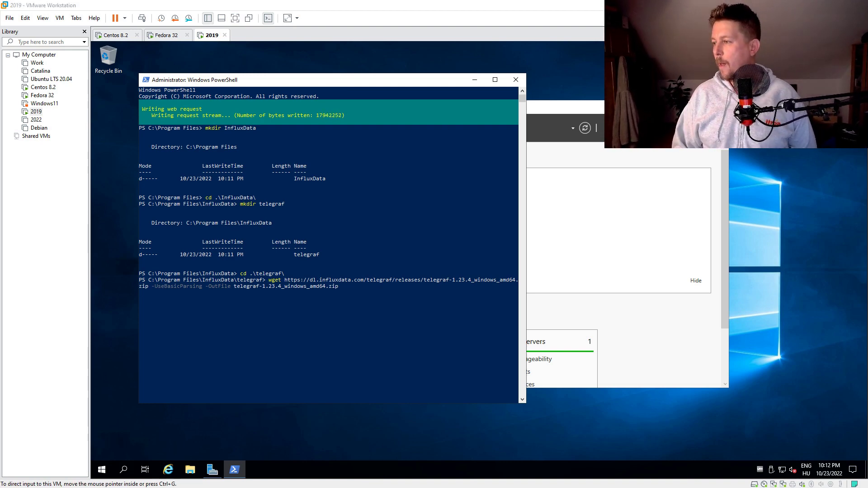
key("alt+Tab")
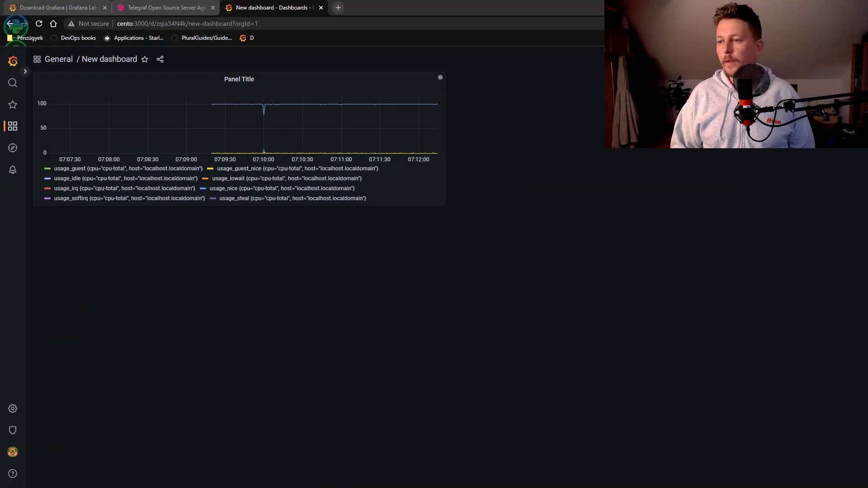
key("alt+Tab")
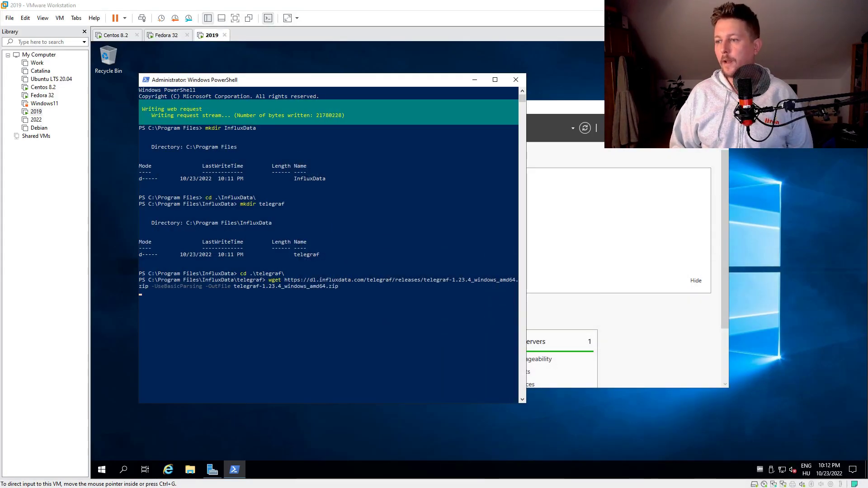
key("alt+Tab")
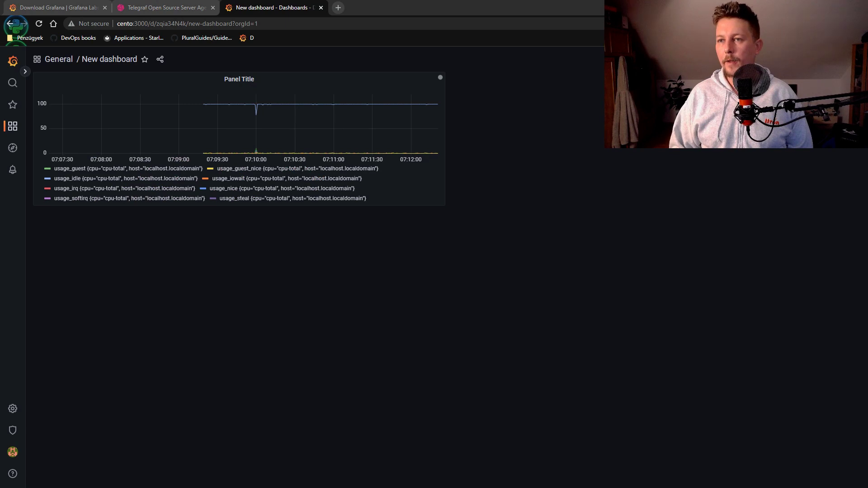
key("alt+Tab")
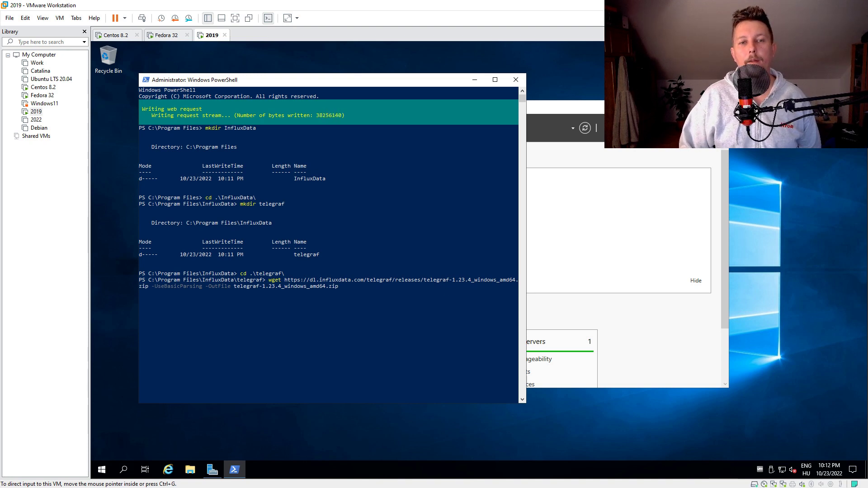
Browse to C:\Program Files\InfluxData\telegraf in File Explorer
left_click(190, 470)
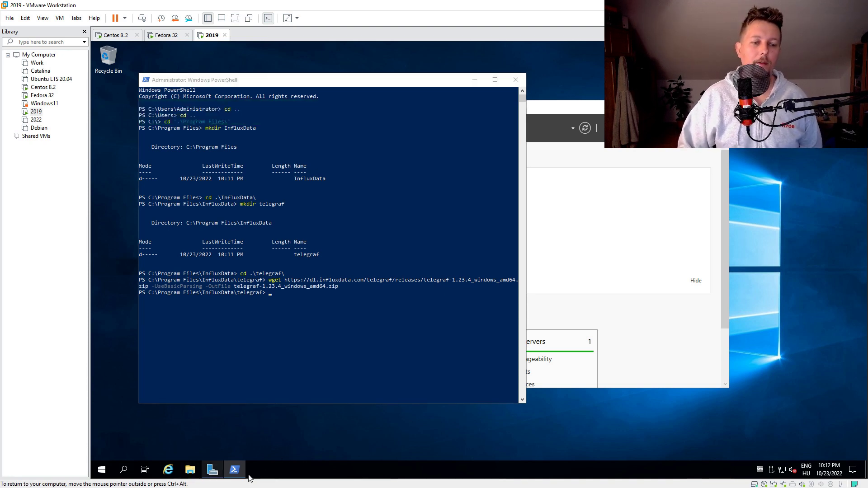
left_click(262, 222)
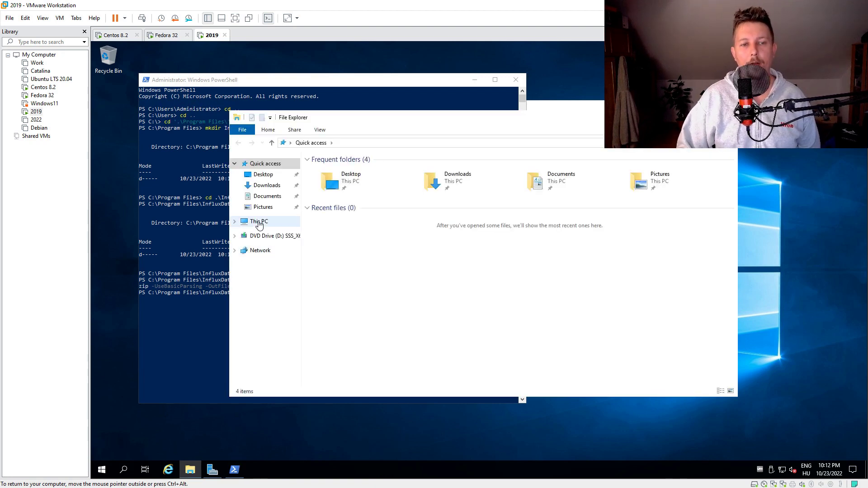
double_click(388, 262)
double_click(337, 180)
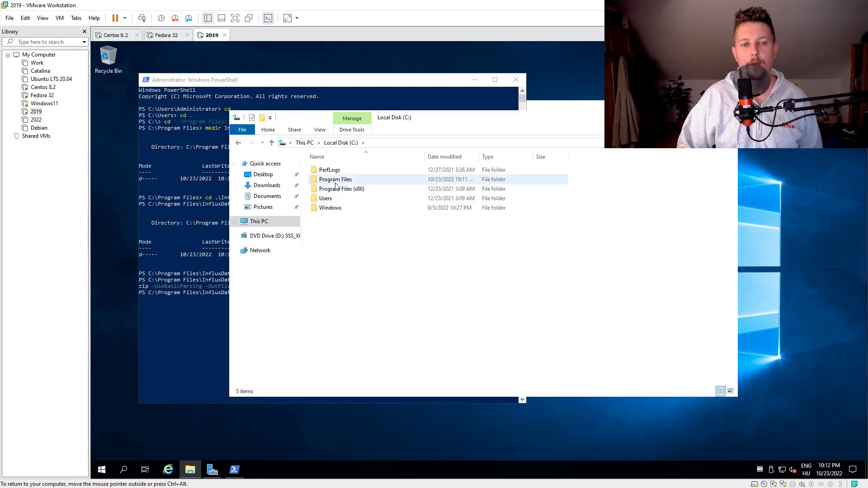
left_click(339, 180)
double_click(339, 180)
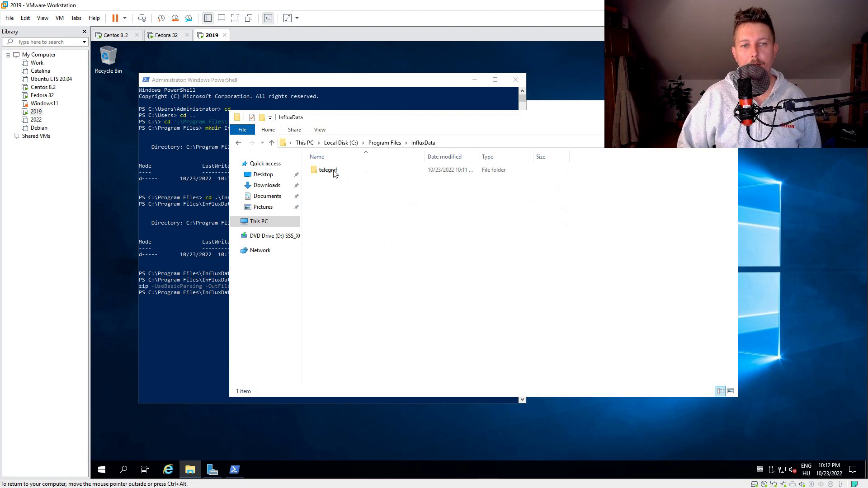
double_click(333, 171)
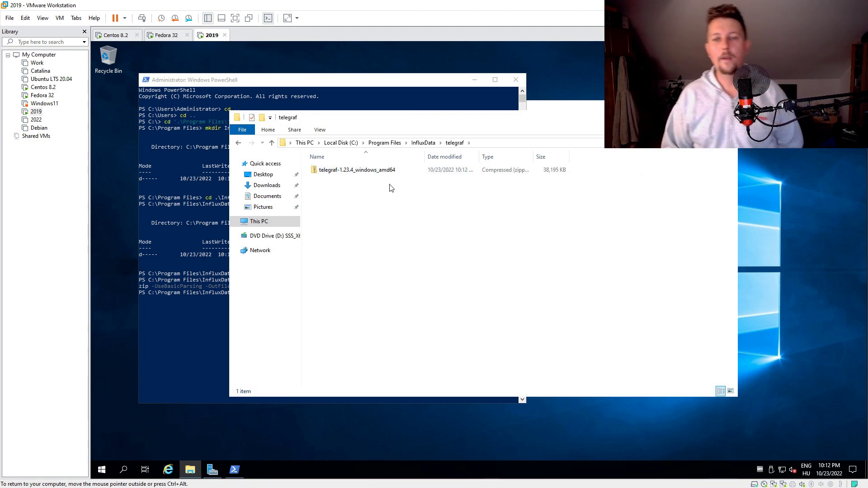
Unzip the telegraf archive into the folder with the pasted Expand-Archive command in PowerShell
left_click_drag(351, 117, 374, 208)
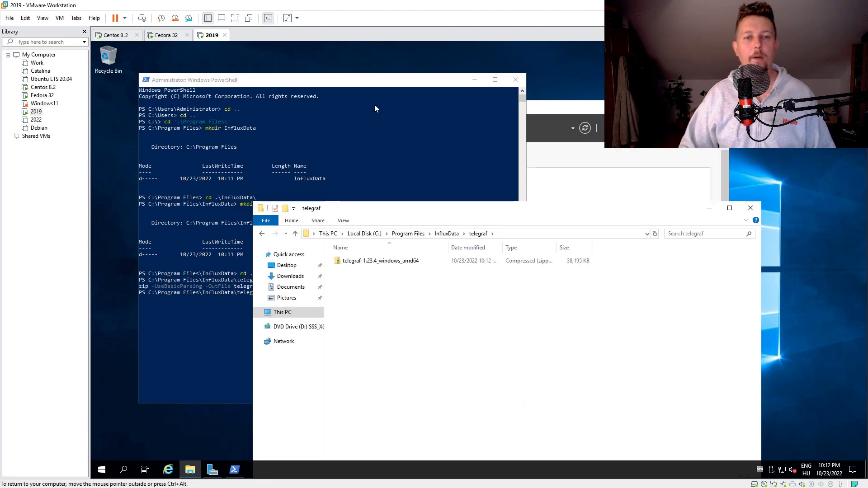
left_click(377, 80)
type("Expand-Archive .\\telegraf-1.23.4_windows_amd64.zip -DestinationPath 'C:\\Program Files\\InfluxData\\telegraf\\'")
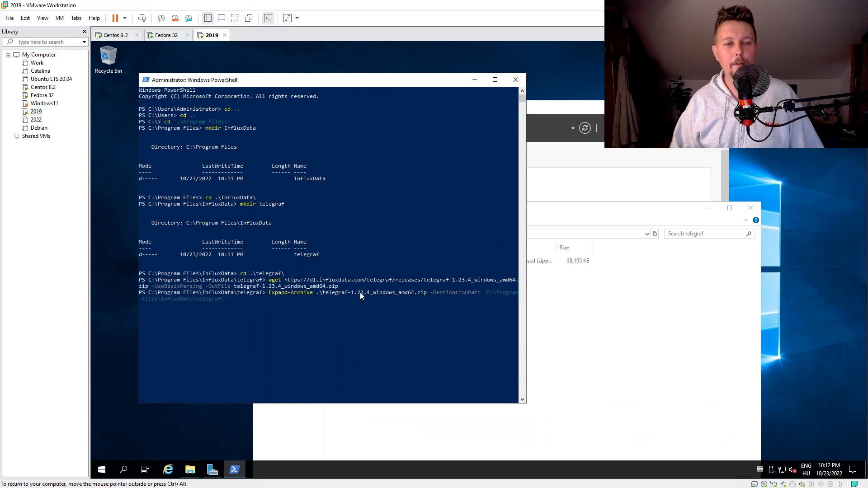
key("Return")
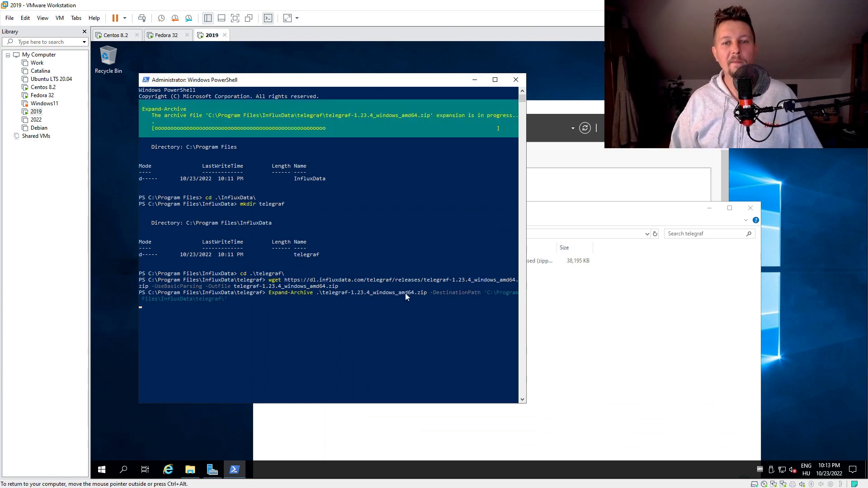
Copy telegraf.conf and telegraf.exe from telegraf-1.23.4 into the parent telegraf folder
left_click(580, 366)
double_click(357, 261)
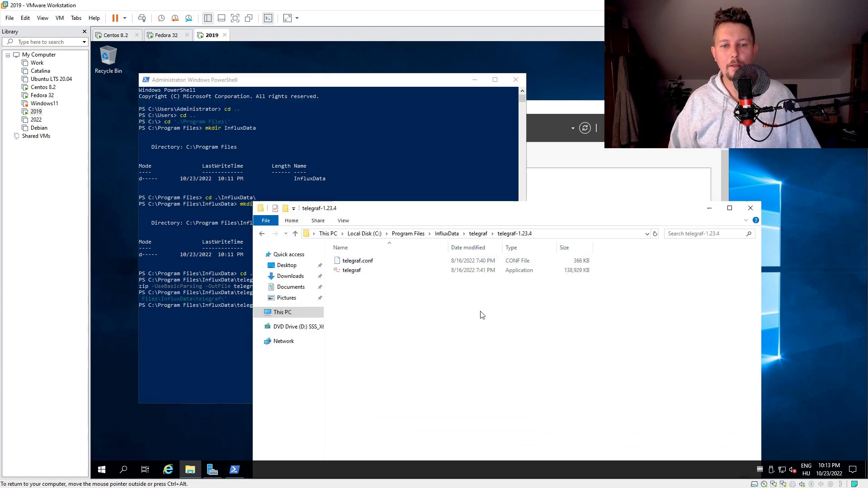
left_click_drag(362, 289, 347, 255)
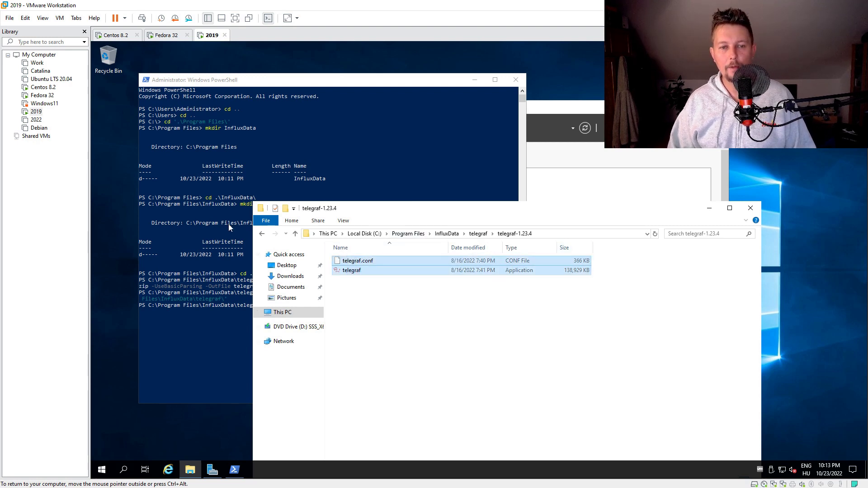
left_click(262, 234)
key("ctrl+v")
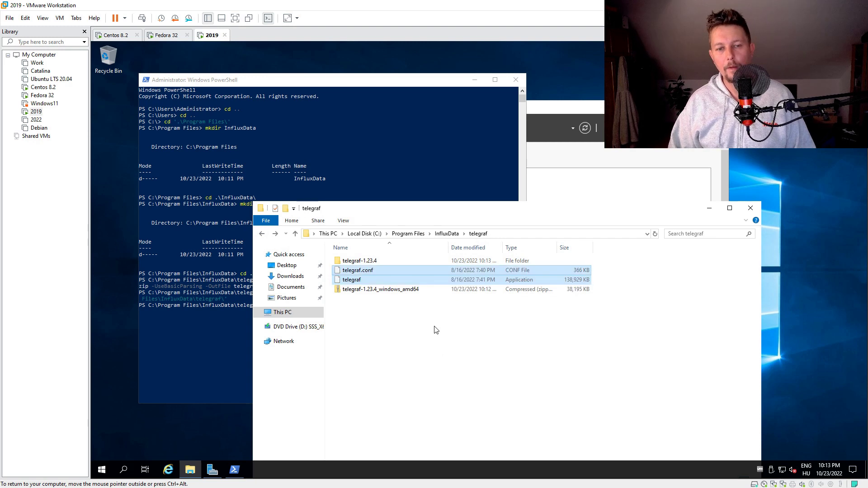
left_click(372, 297)
Open telegraf.conf with Notepad and delete all of its default text
left_click(361, 271)
right_click(360, 273)
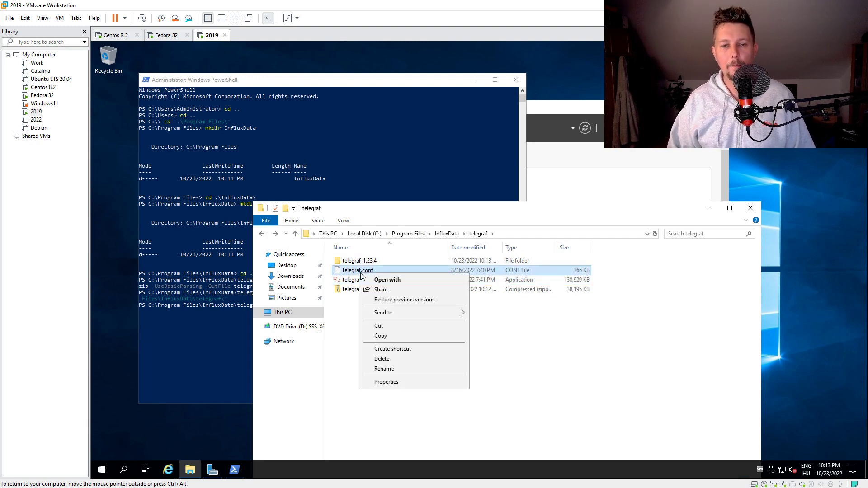
left_click(434, 279)
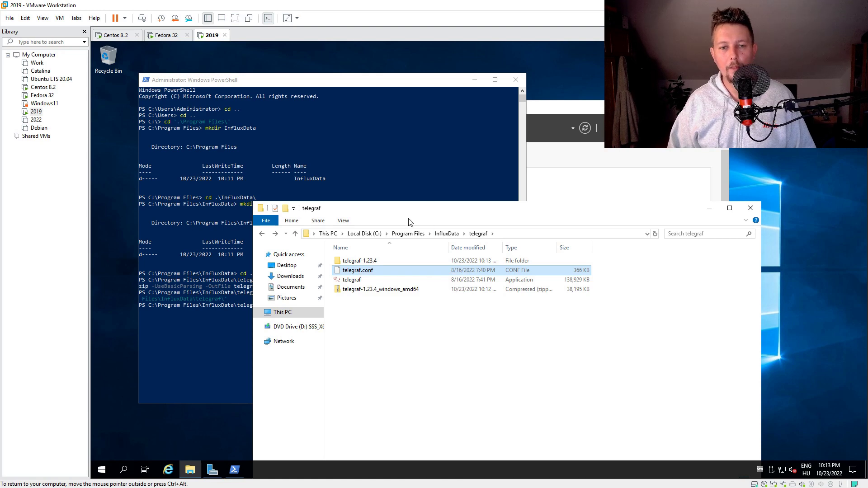
left_click(432, 200)
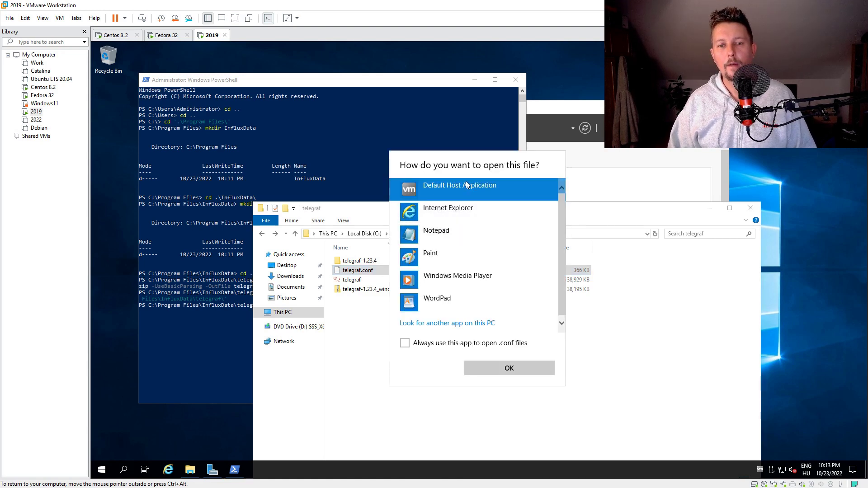
left_click(457, 246)
left_click(498, 366)
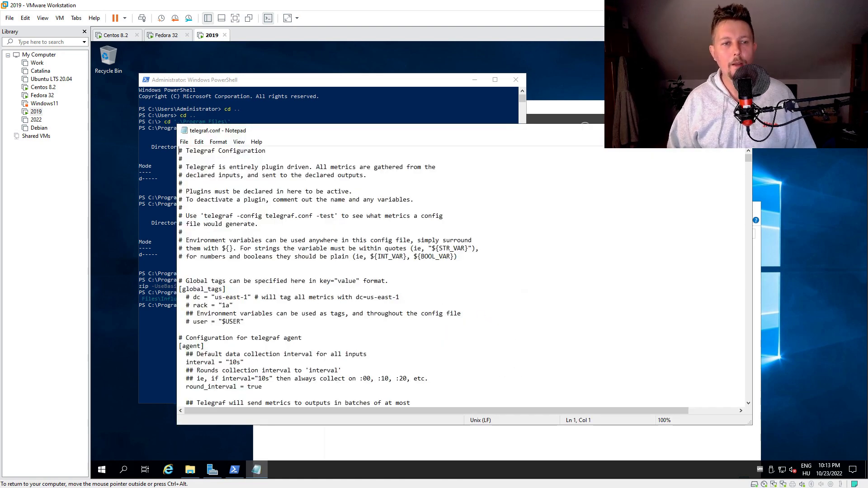
left_click(269, 166)
key("ctrl+a")
key("Delete")
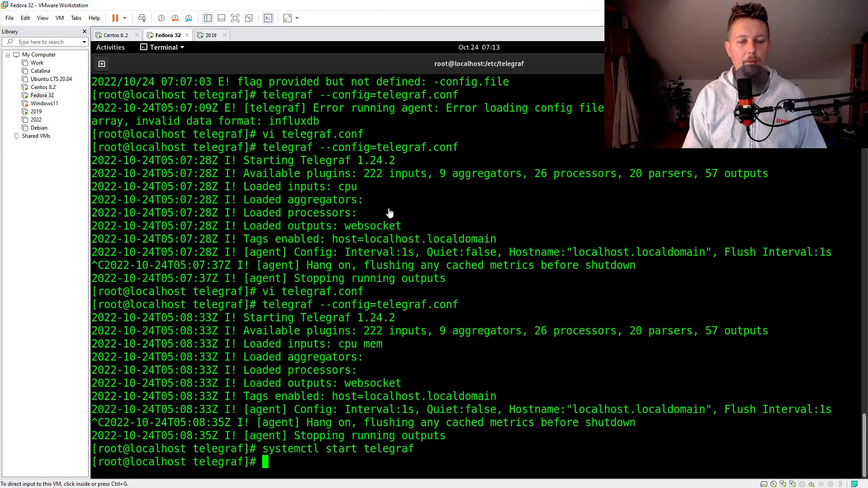
Print the Fedora config with 'cat telegraf.conf' in the terminal
left_click(390, 212)
type("cat ")
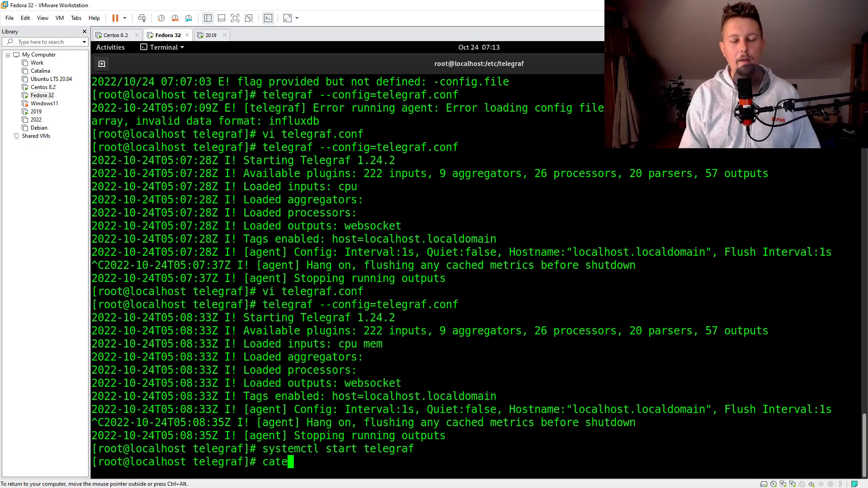
type("telegraf.conf")
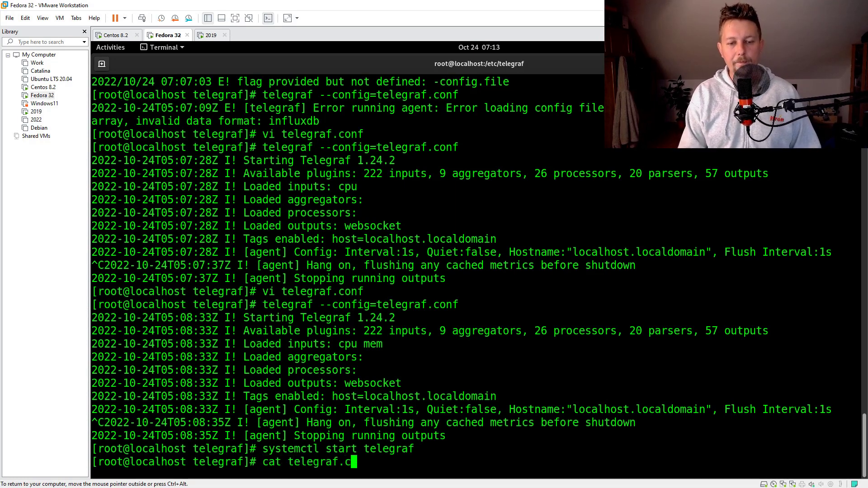
key("Return")
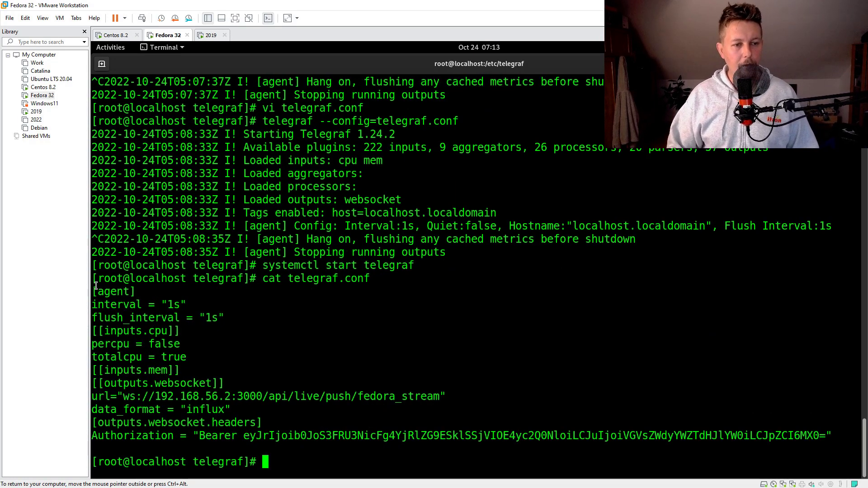
Copy the printed config from [agent] to Authorization into the 2019 VM's empty Notepad file
left_click_drag(96, 286, 821, 437)
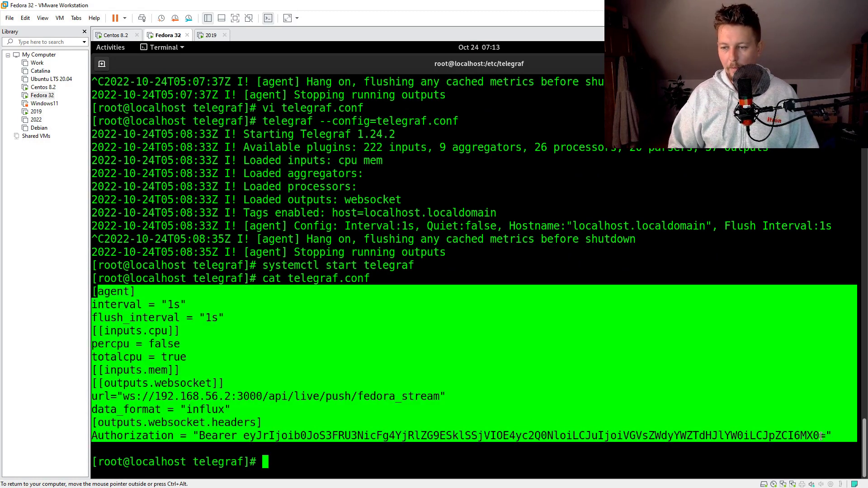
right_click(822, 437)
left_click(799, 343)
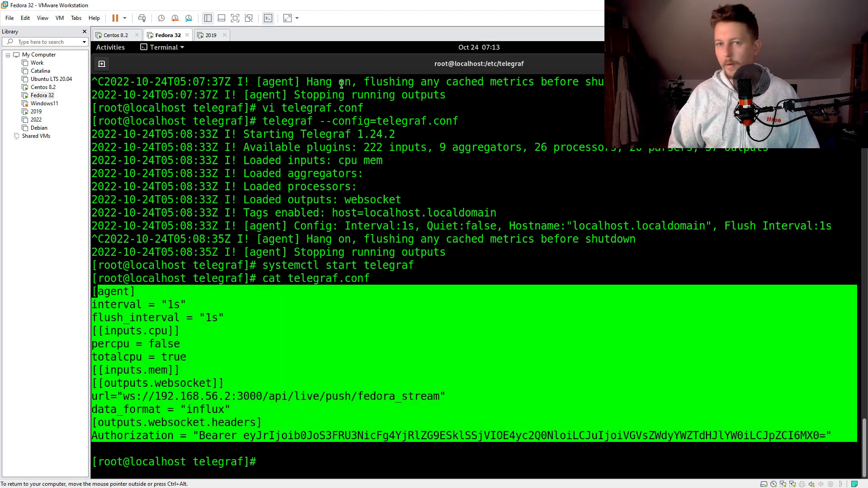
left_click(211, 35)
key("ctrl+v")
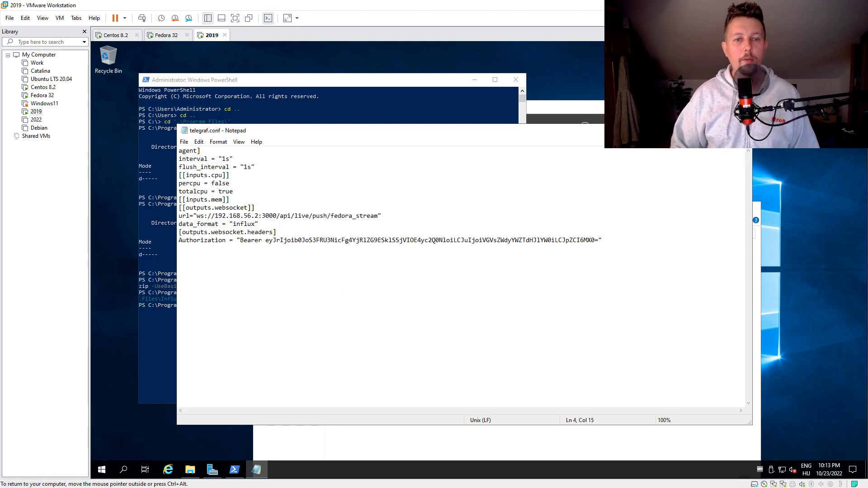
Rename the URL stream 'fedora_stream' to 'windows_stream', then save and close Notepad
left_click_drag(352, 216, 338, 216)
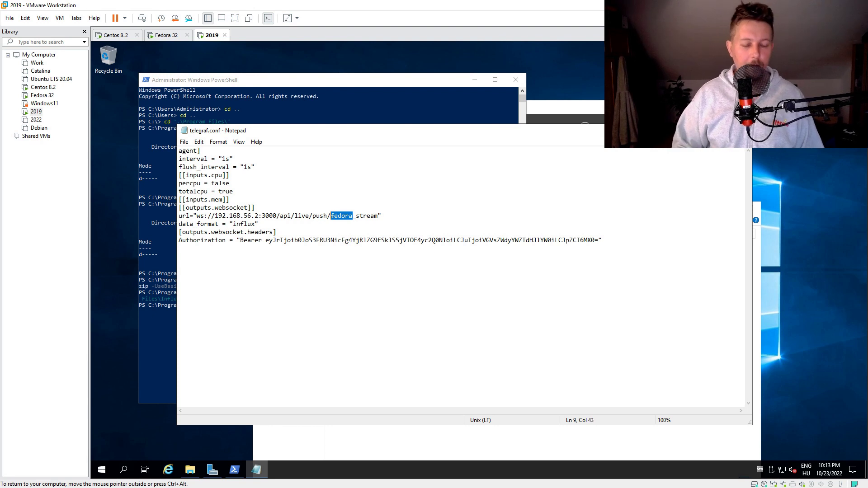
type("windows")
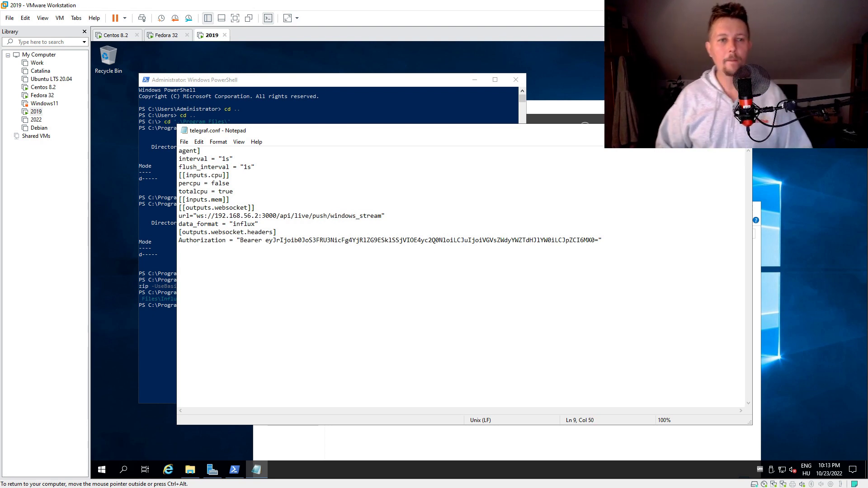
key("alt+F4")
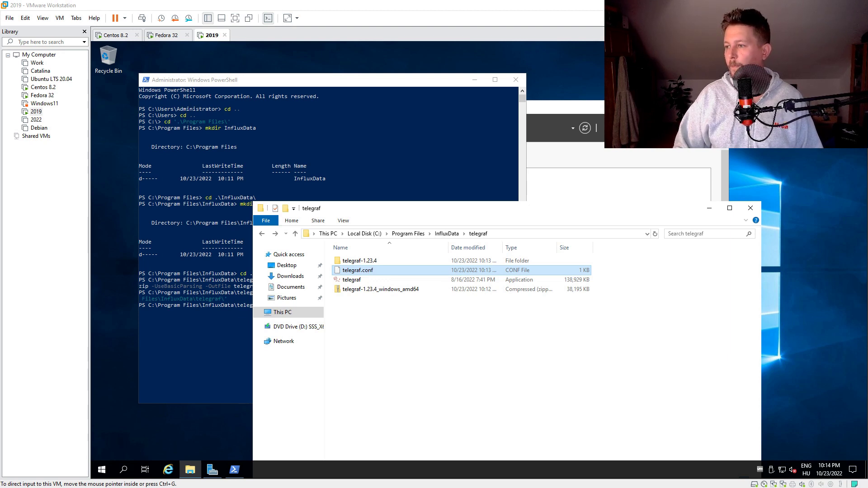
Run .\telegraf.exe --config .\telegraf.conf in PowerShell, getting an invalid TOML error on line 1
left_click(300, 119)
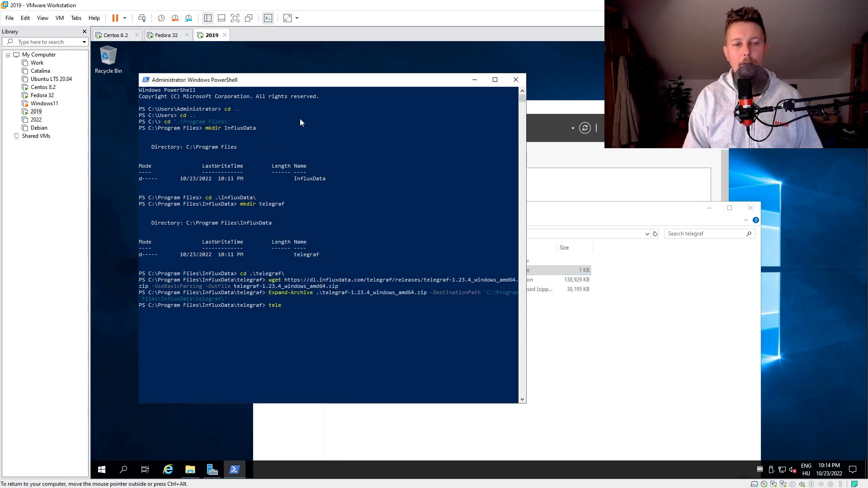
type("tele")
key("Tab")
key("Tab")
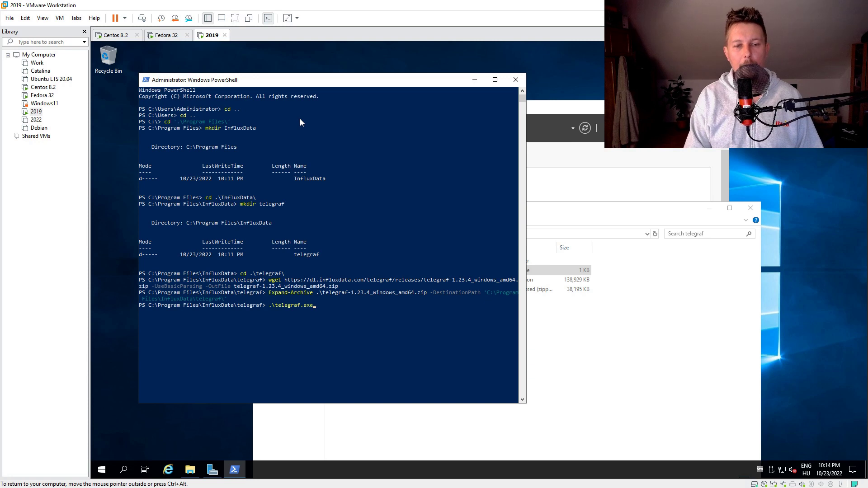
type("--config ")
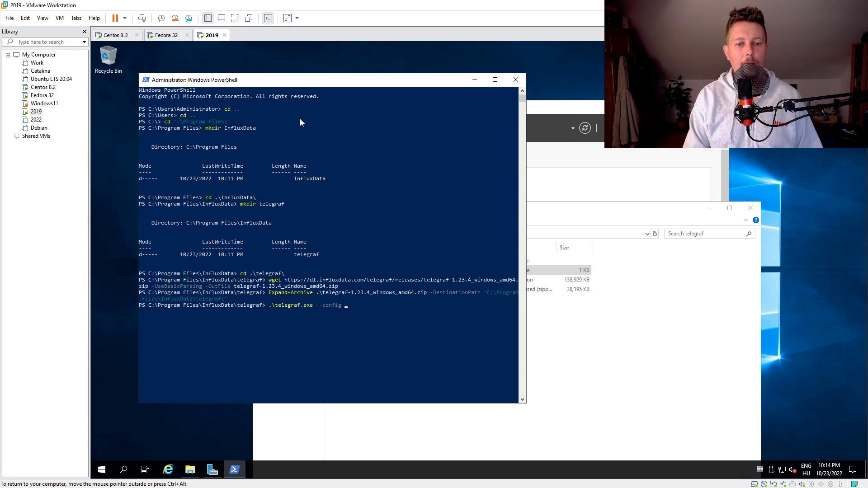
type(".\\tele")
key("Tab")
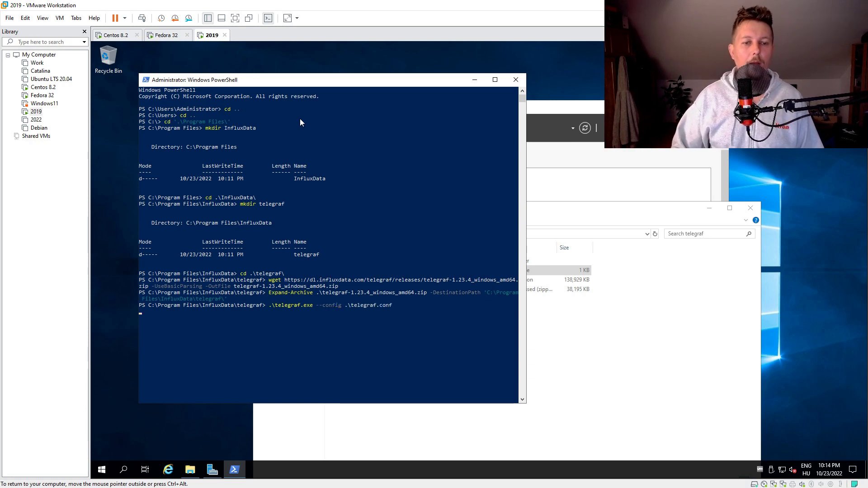
key("Return")
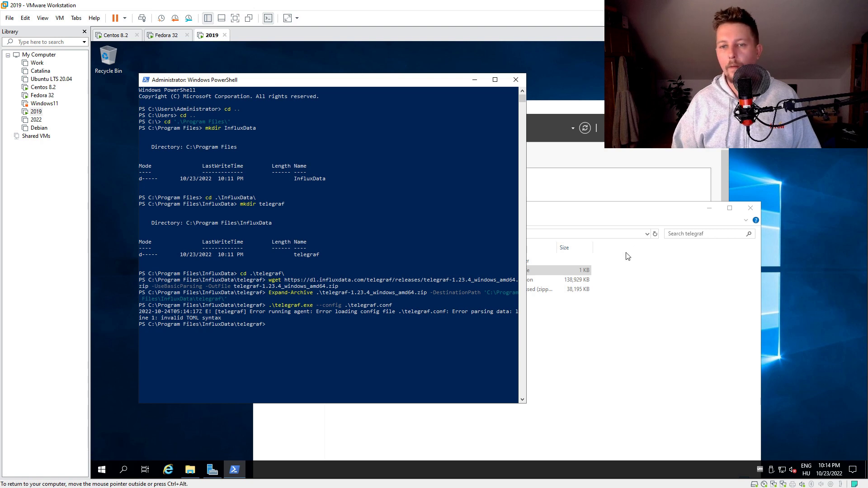
Reopen telegraf.conf in Notepad
left_click(595, 212)
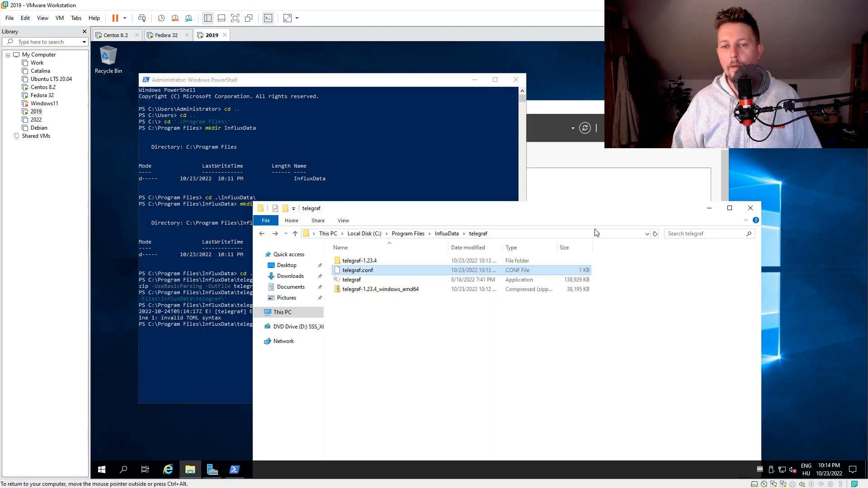
right_click(372, 270)
left_click(409, 277)
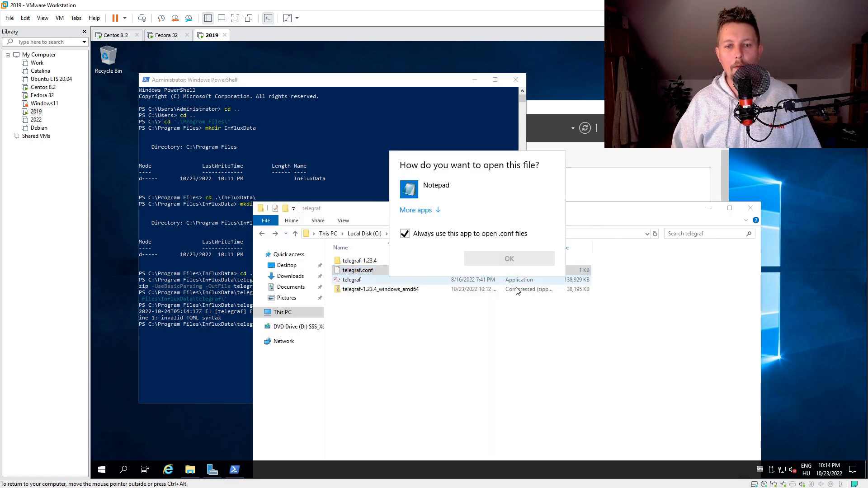
left_click(459, 191)
left_click(539, 261)
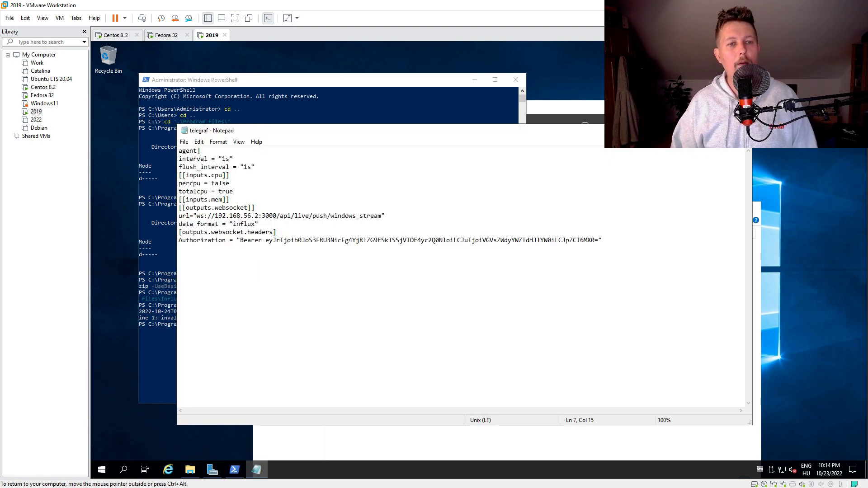
Tidy the config's spacing and indentation, restore the missing '[' in [agent], and close Notepad
key("Return")
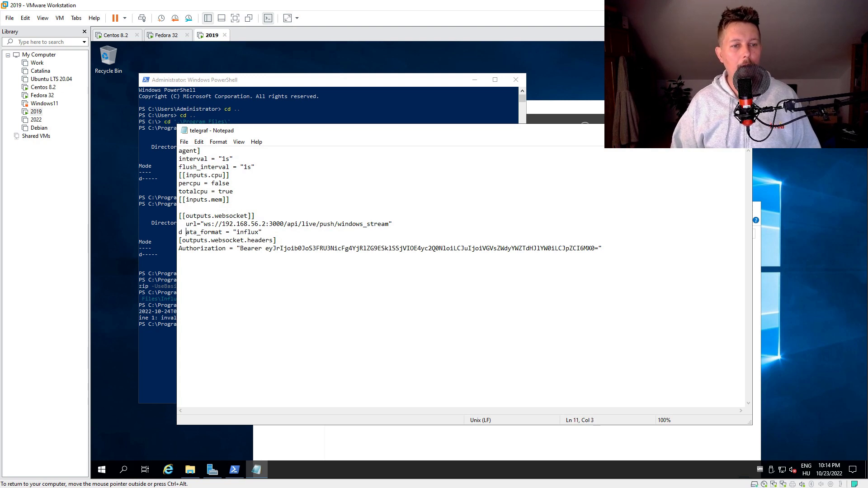
key("BackSpace")
key("Home")
key("Down")
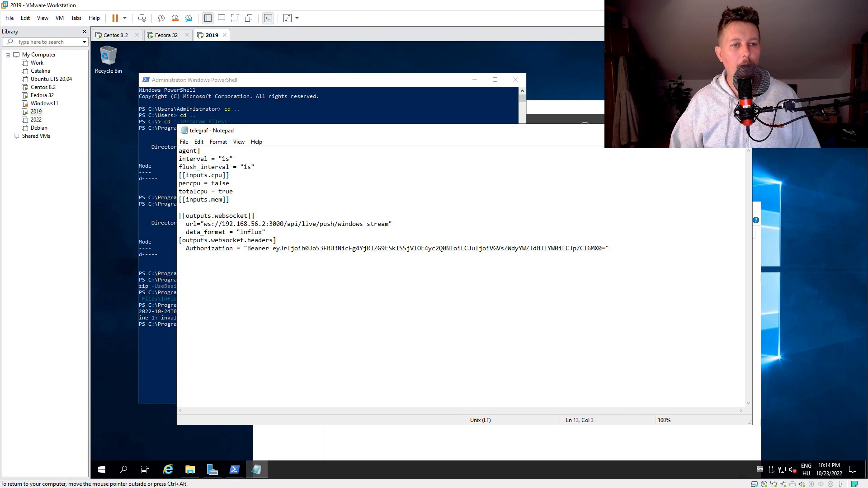
key("Return")
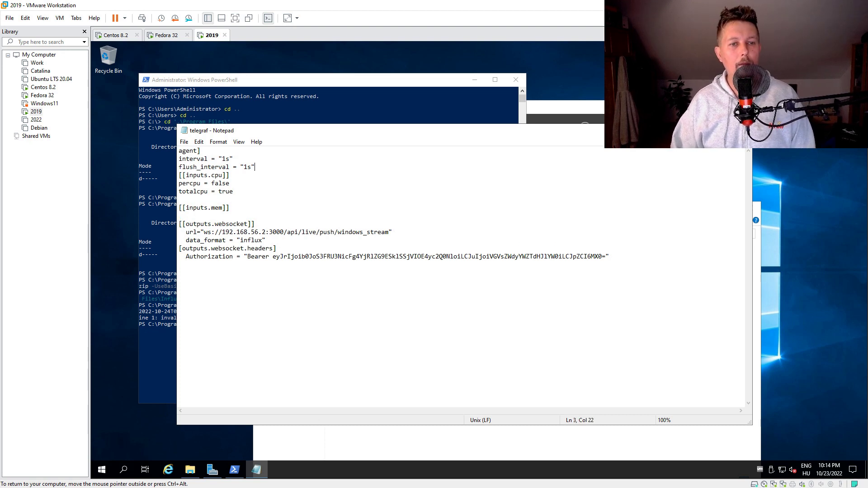
key("Return")
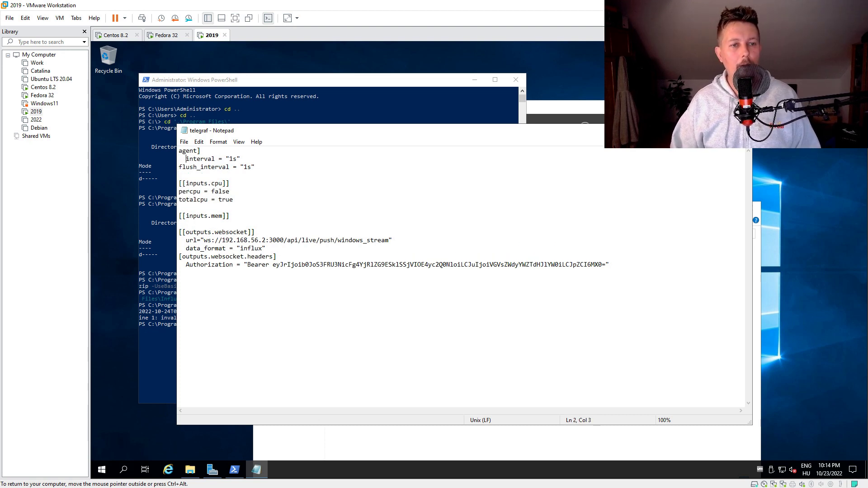
left_click(179, 167)
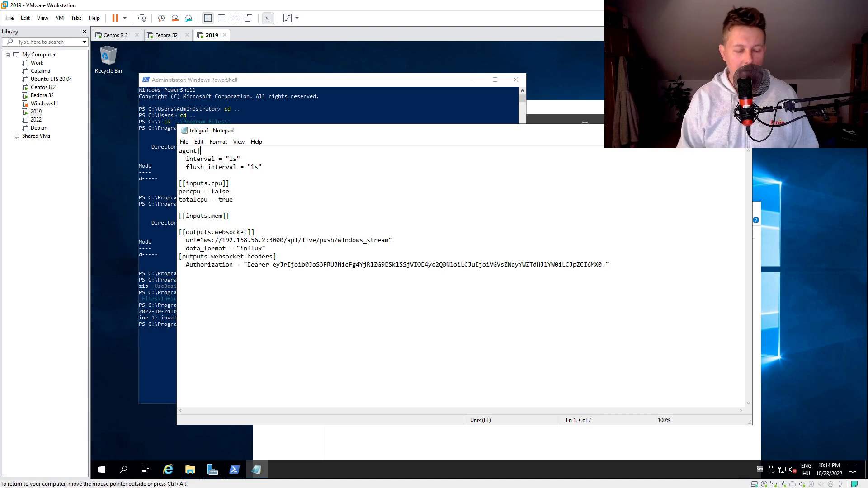
type("[")
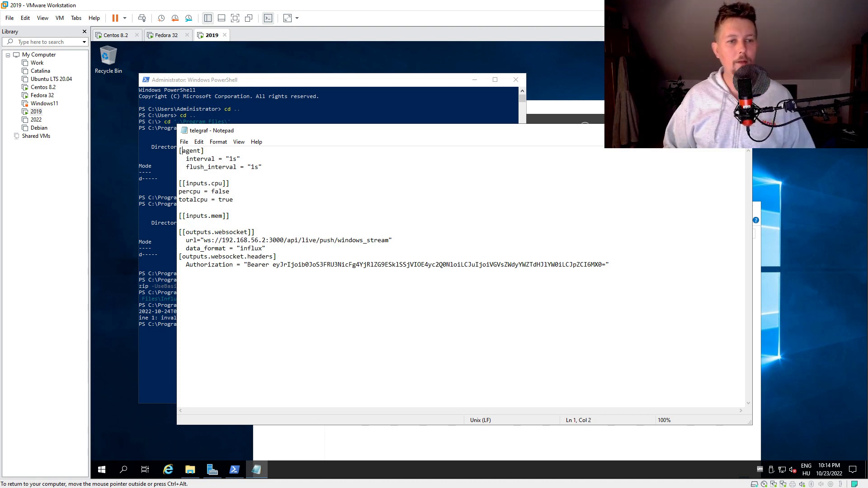
left_click(179, 191)
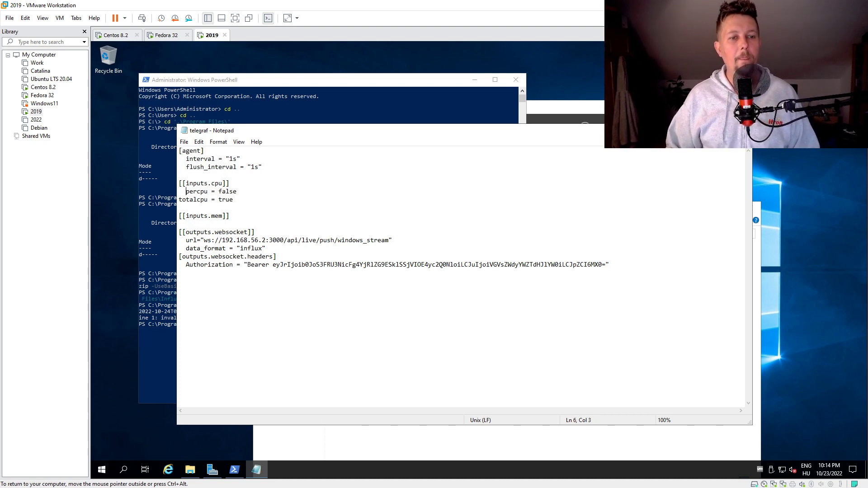
left_click(179, 200)
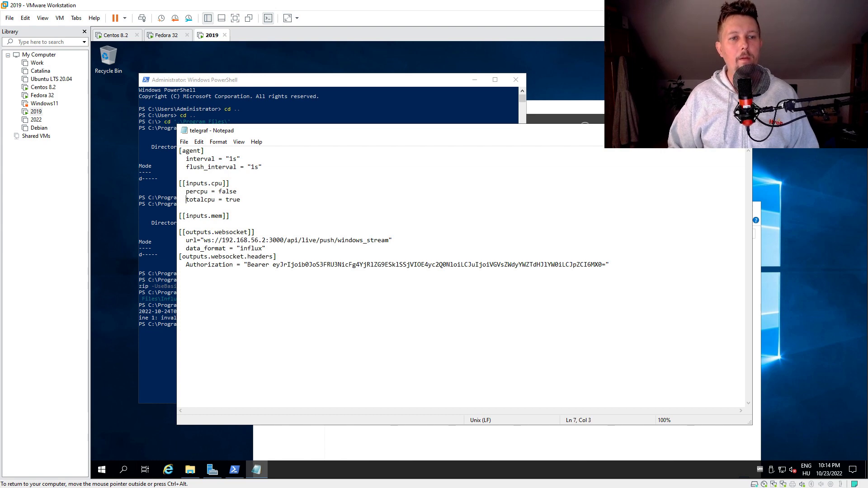
key("alt+F4")
Rerun .\telegraf.exe --config .\telegraf.conf in PowerShell so cpu, mem and websocket load
left_click(335, 81)
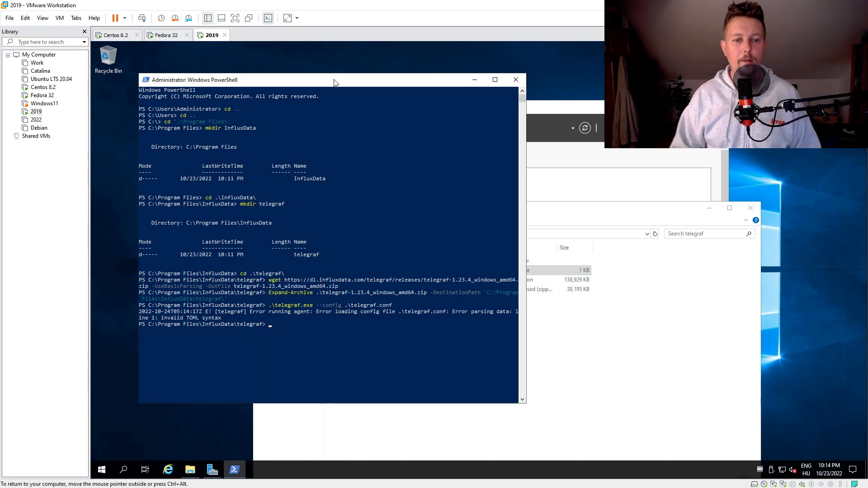
key("Up")
key("Return")
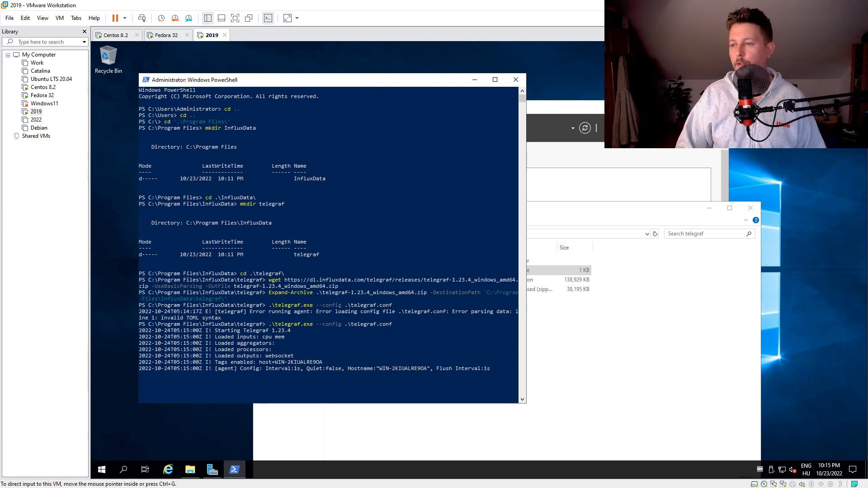
Add a new Grafana panel using the Live Measurements query type
key("alt+Tab")
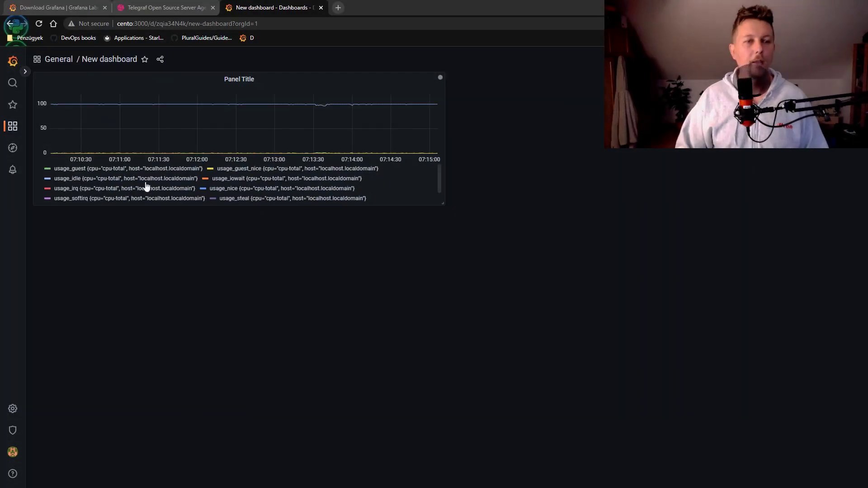
left_click(685, 59)
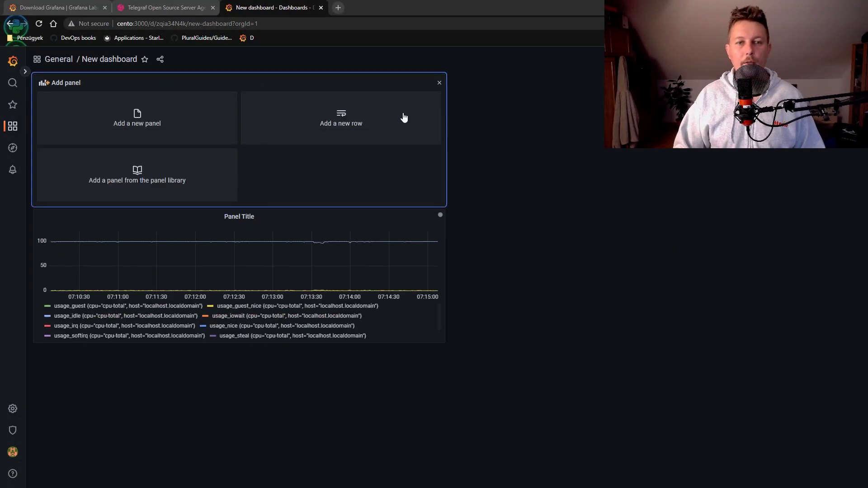
left_click(142, 116)
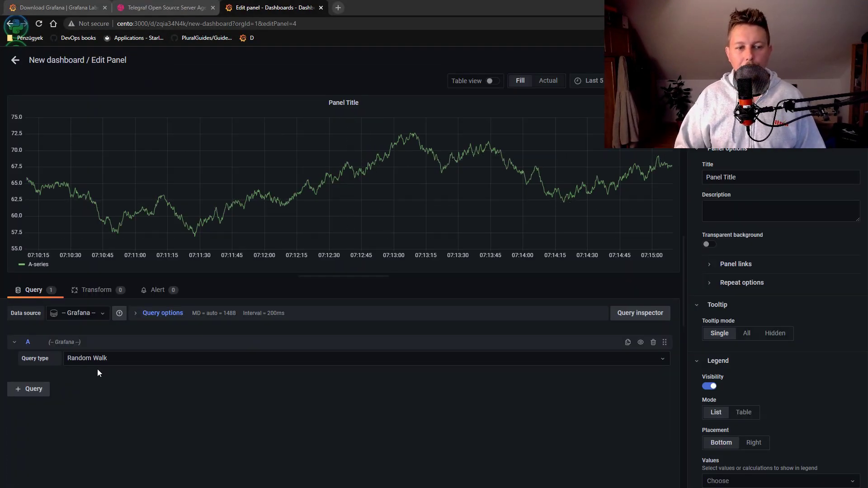
left_click(104, 358)
left_click(109, 402)
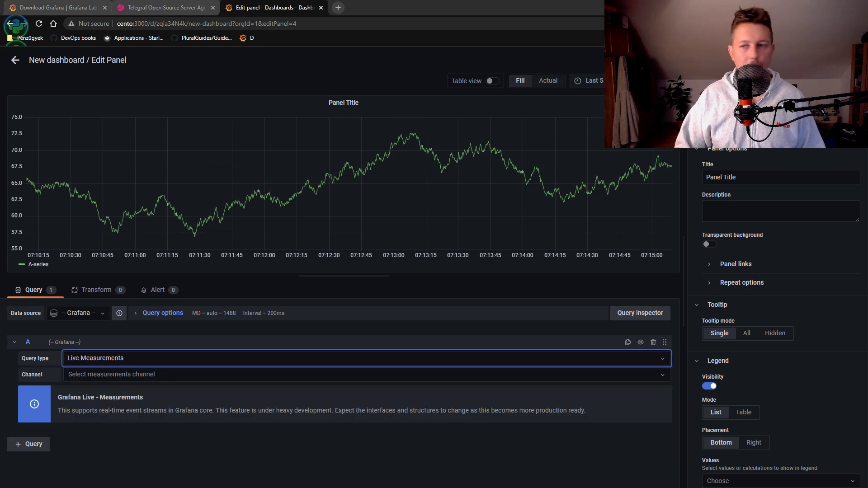
Title the panel 'Windows CPU', set channel stream/windows_stream/cpu, and return to the dashboard
left_click_drag(752, 171, 660, 179)
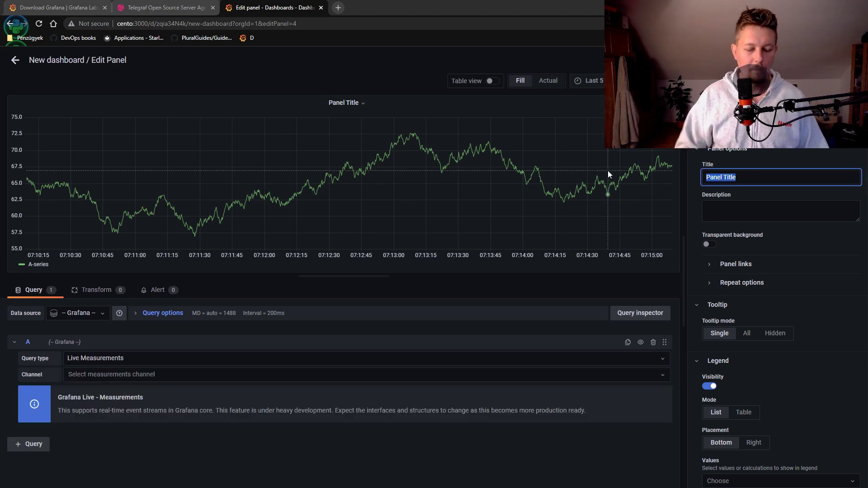
type("Windows  CPU")
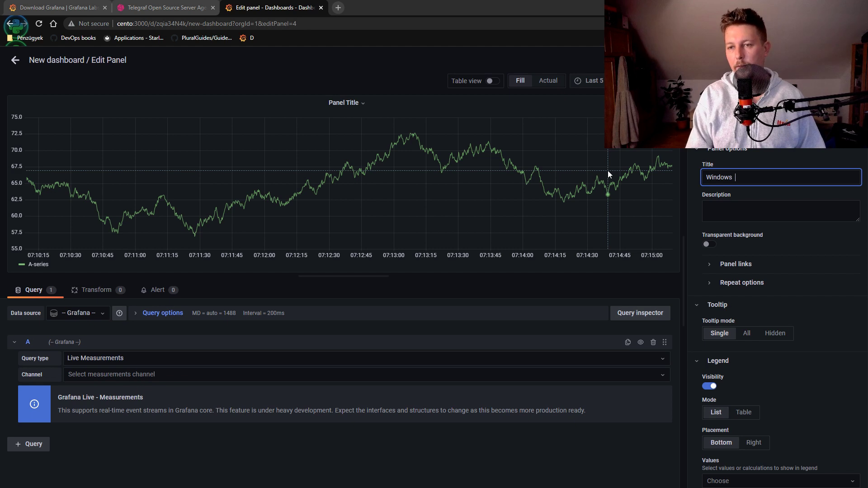
left_click(130, 376)
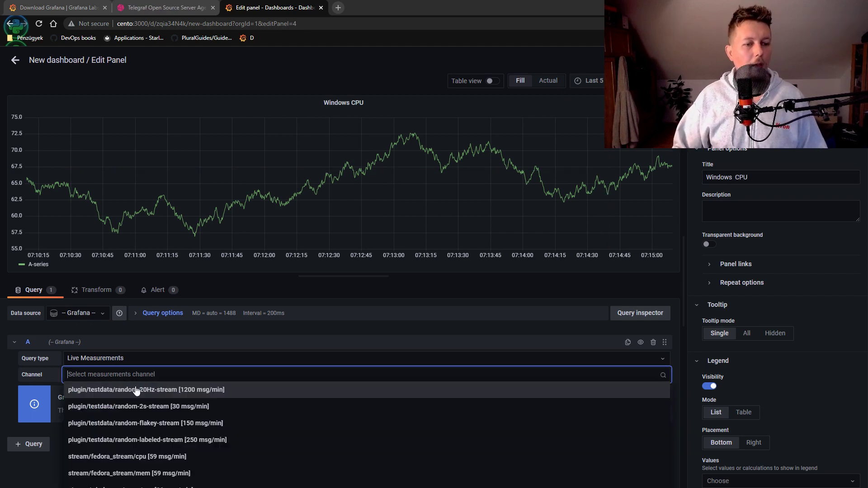
scroll(300, 457, "down", 1)
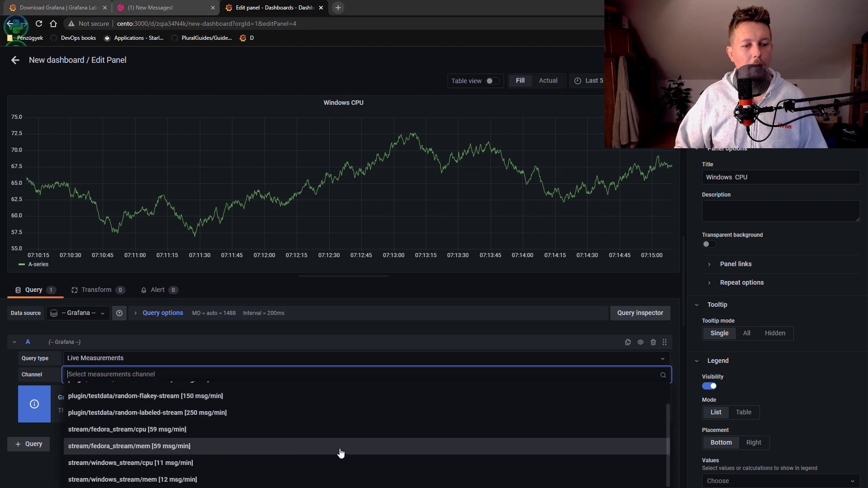
left_click(240, 464)
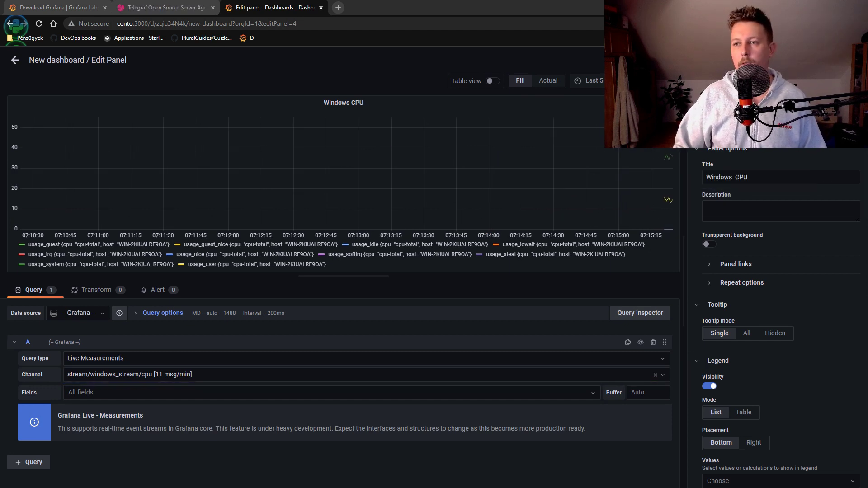
key("Escape")
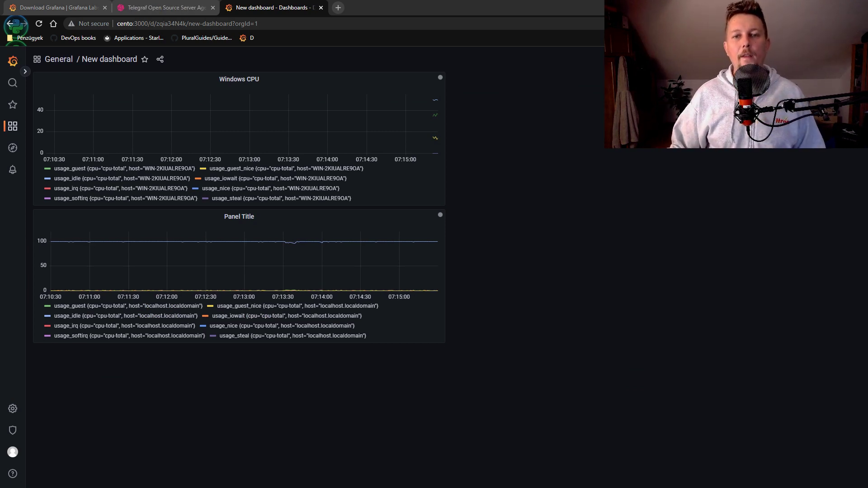
Add another Live Measurements panel fed by channel stream/windows_stream/mem
left_click(664, 60)
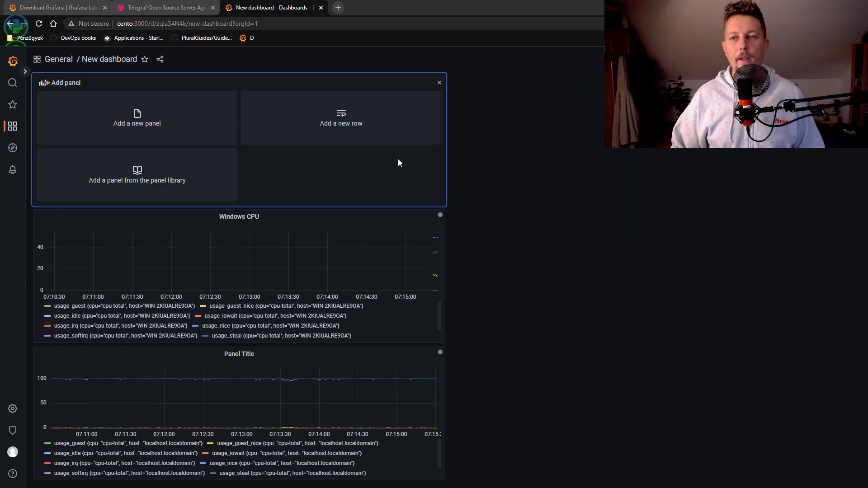
left_click(157, 131)
left_click(110, 359)
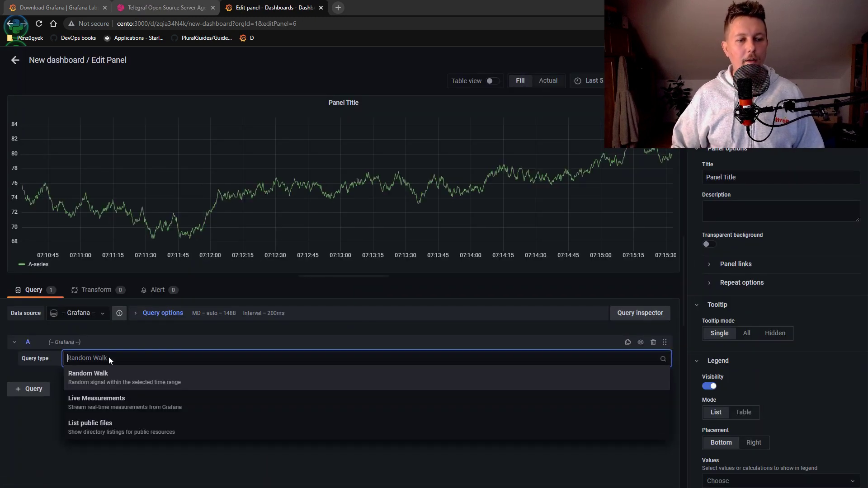
left_click(113, 407)
left_click(186, 379)
scroll(253, 441, "down", 2)
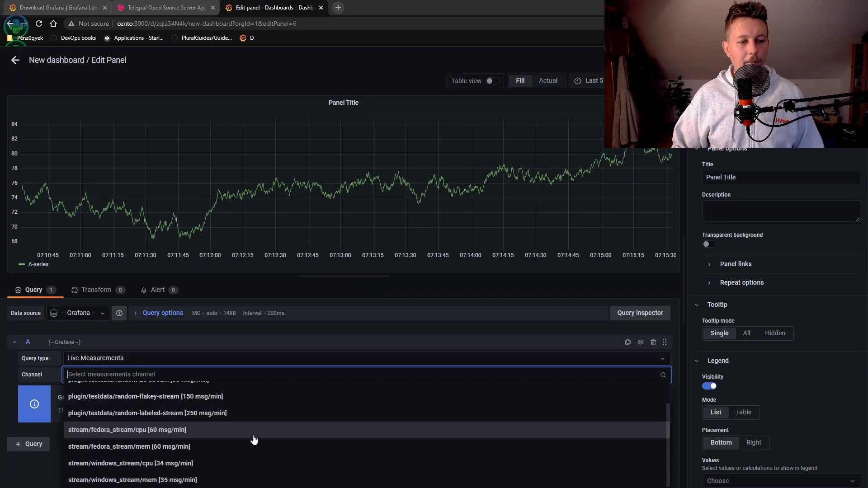
left_click(221, 481)
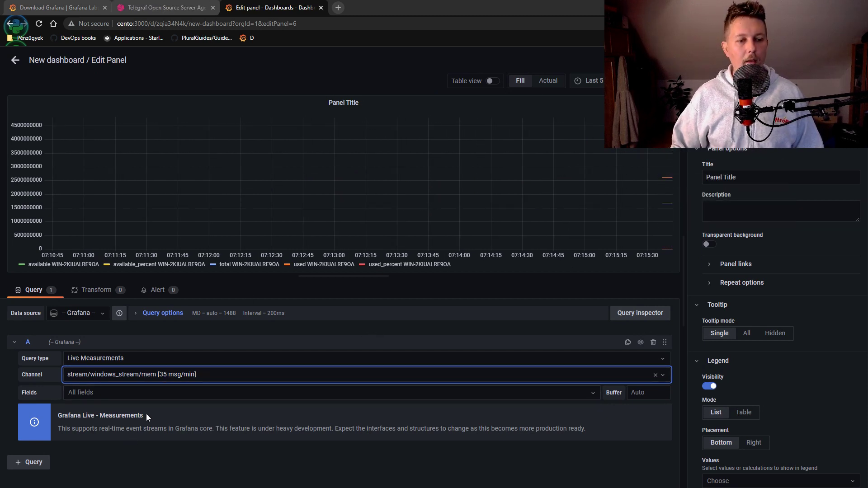
Title the panel 'Windows Memory' and return to the dashboard
triple_click(751, 177)
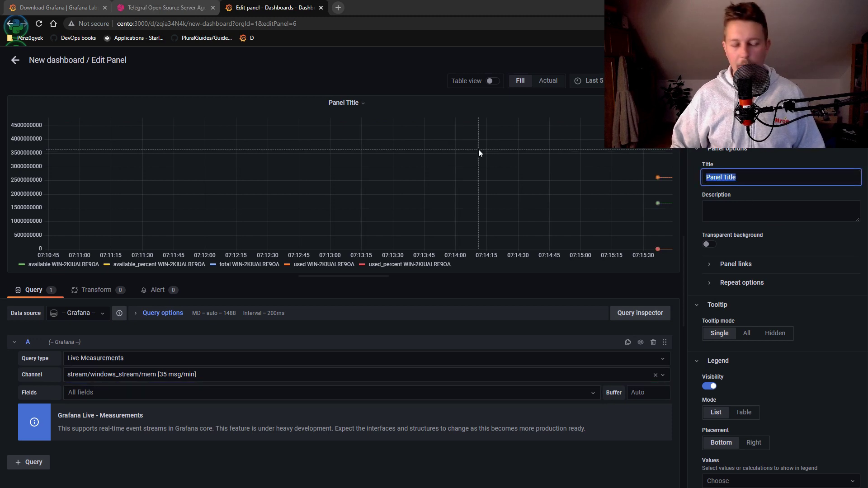
type("Winbd")
key("BackSpace")
key("BackSpace")
type("dow")
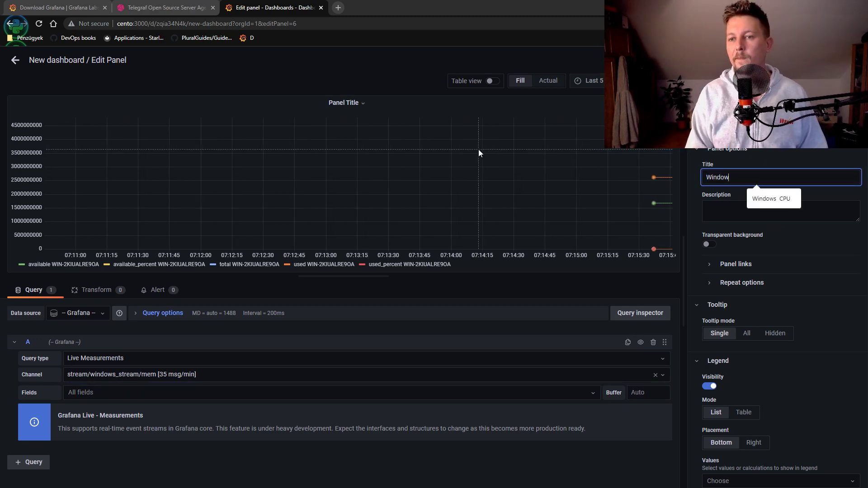
type("s Memeo")
key("BackSpace")
key("BackSpace")
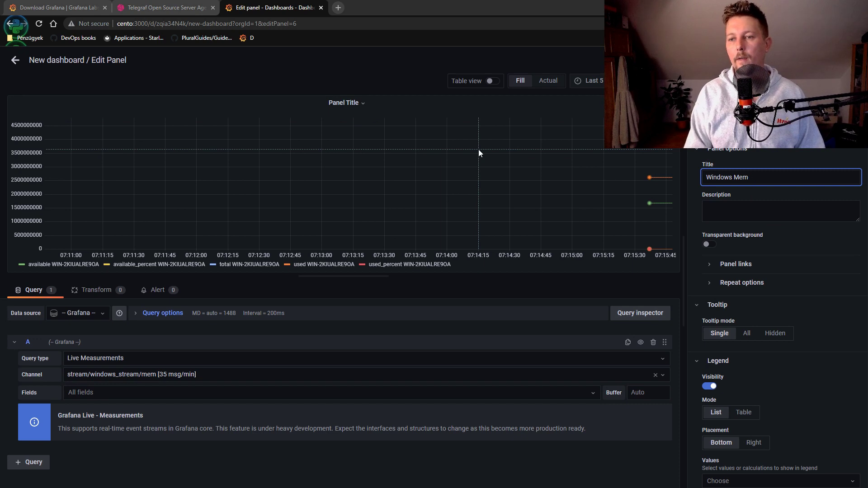
type("ory")
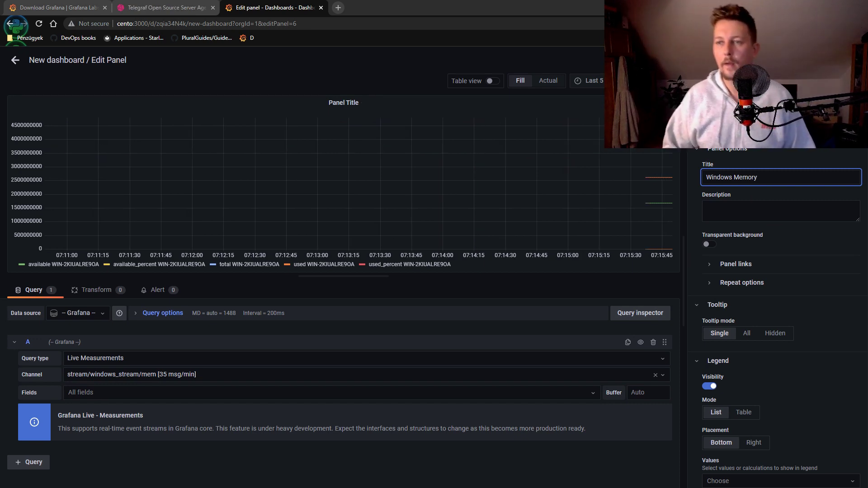
key("Escape")
key("Escape")
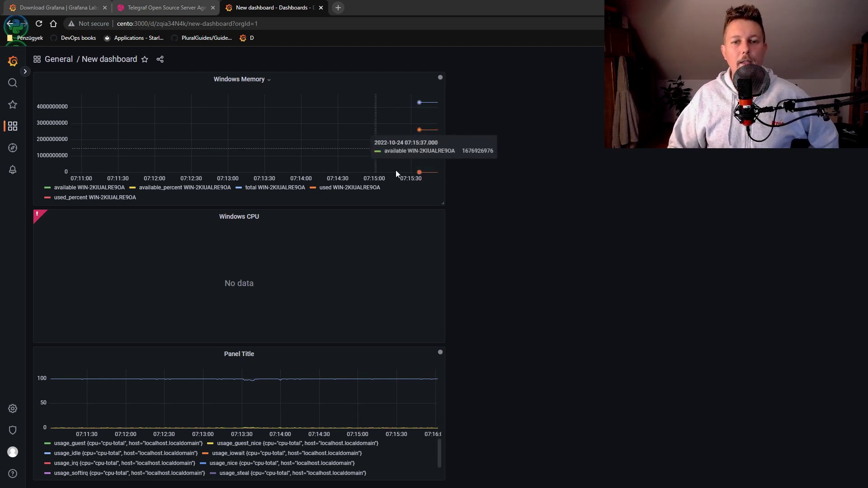
Remove the Windows CPU panel from the dashboard
left_click(263, 218)
mouse_move(261, 302)
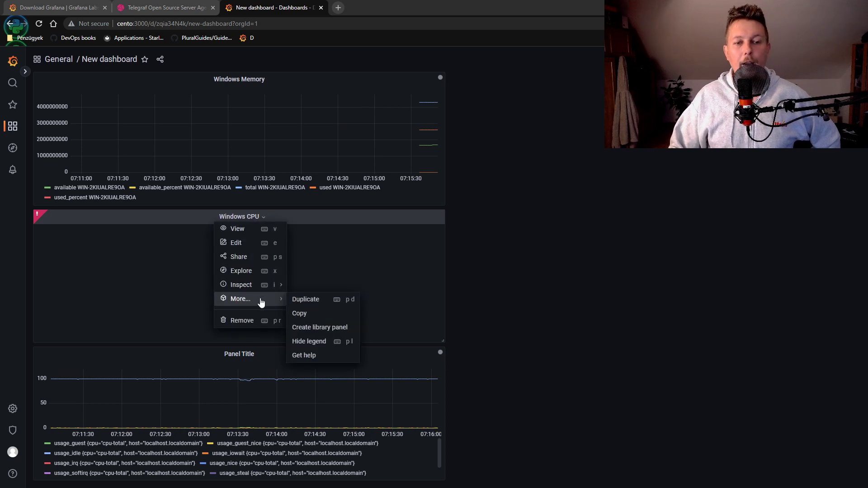
left_click(256, 321)
left_click(509, 154)
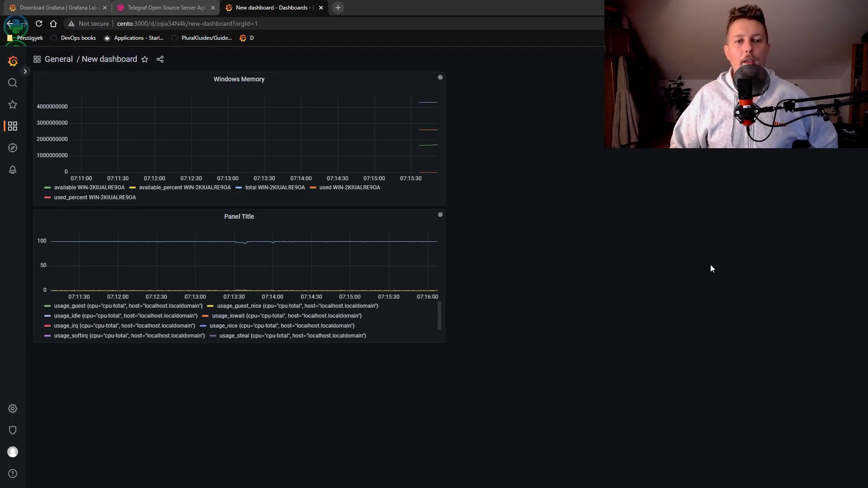